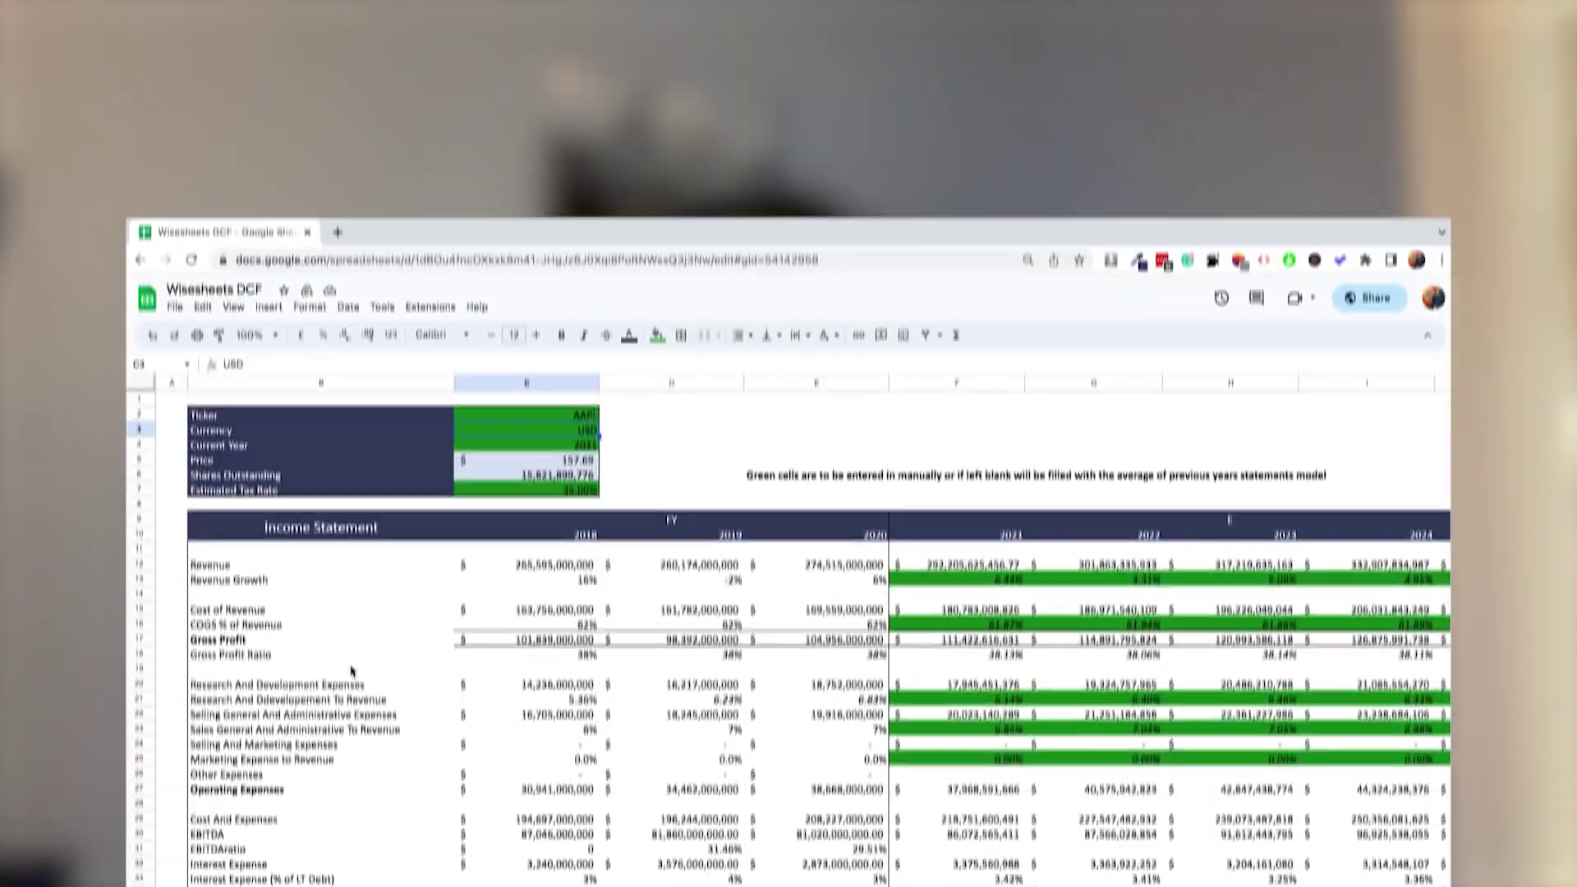
Replace the AAPL ticker in C2 with MSFT
scroll(324, 476, "down", 15)
scroll(325, 477, "up", 10)
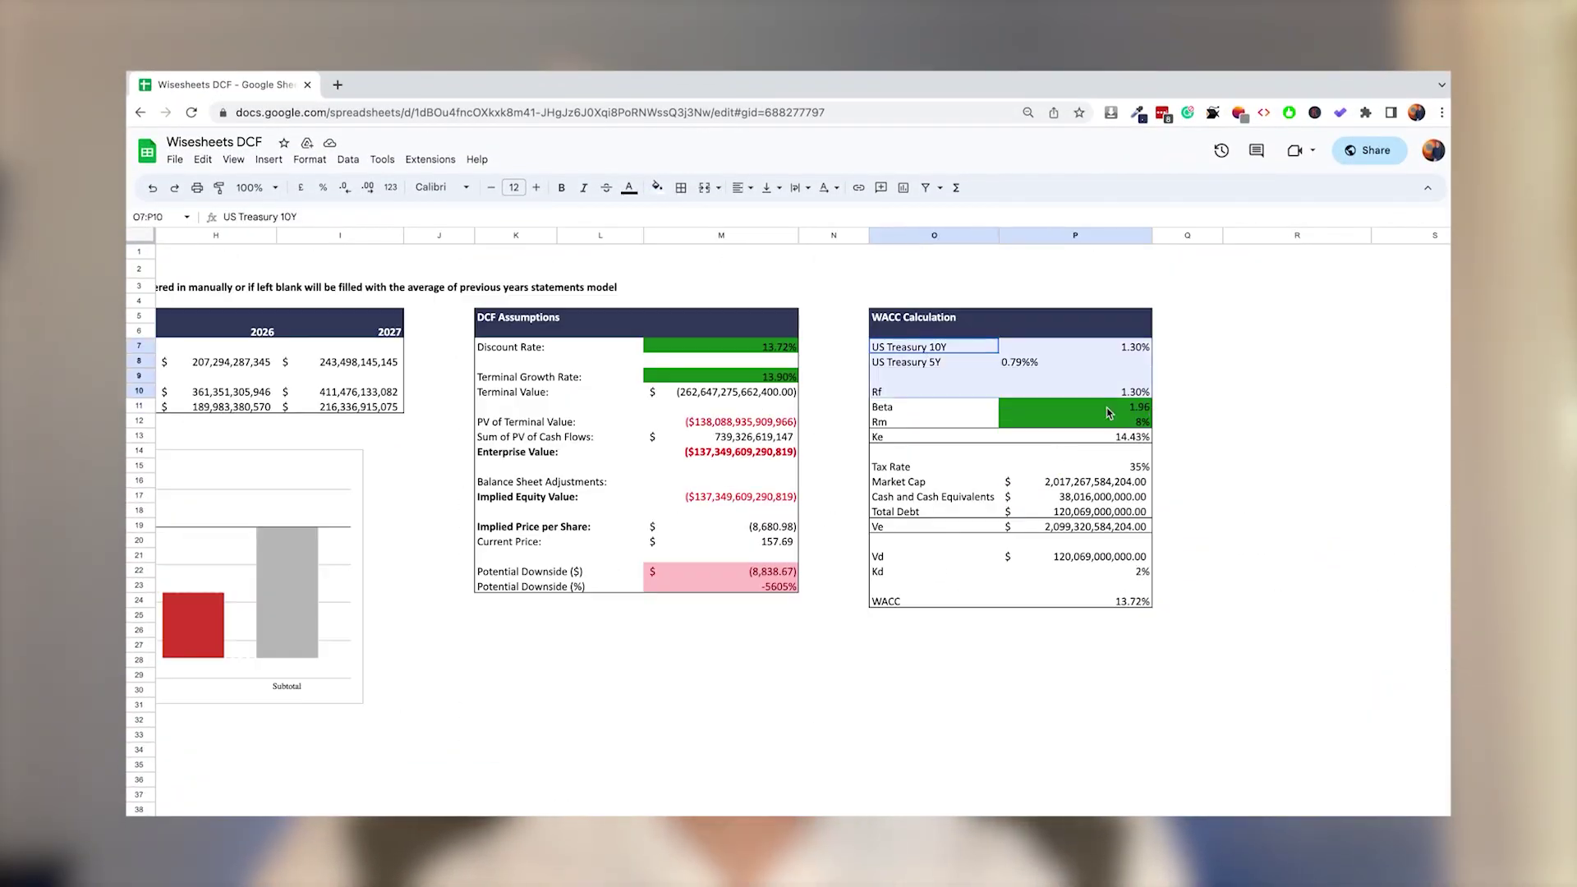
scroll(1132, 610, "left", 2)
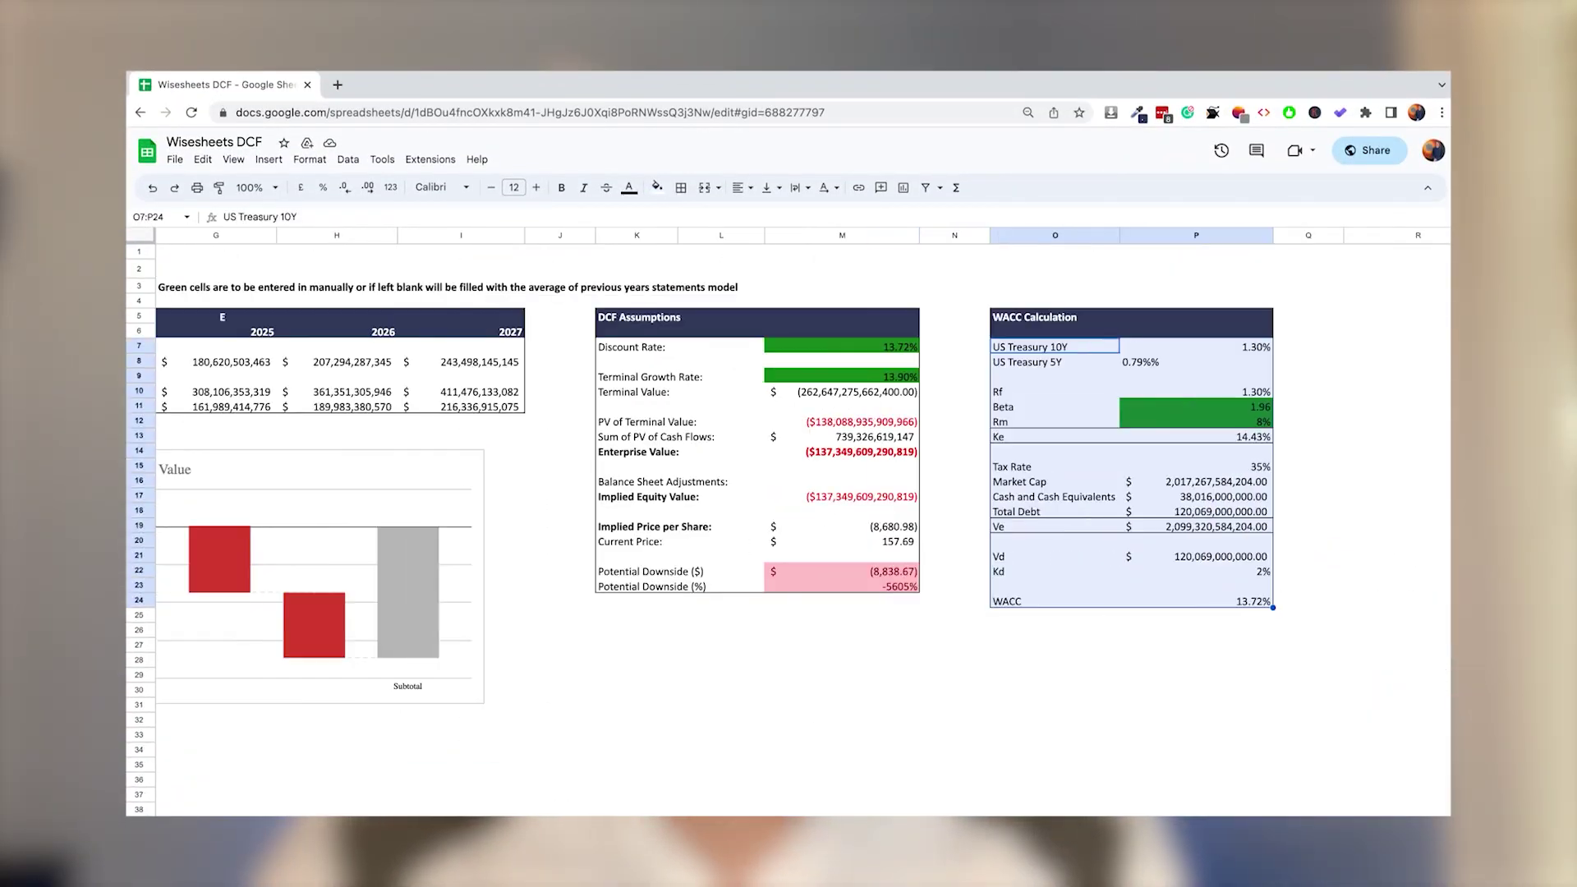
left_click_drag(634, 347, 833, 368)
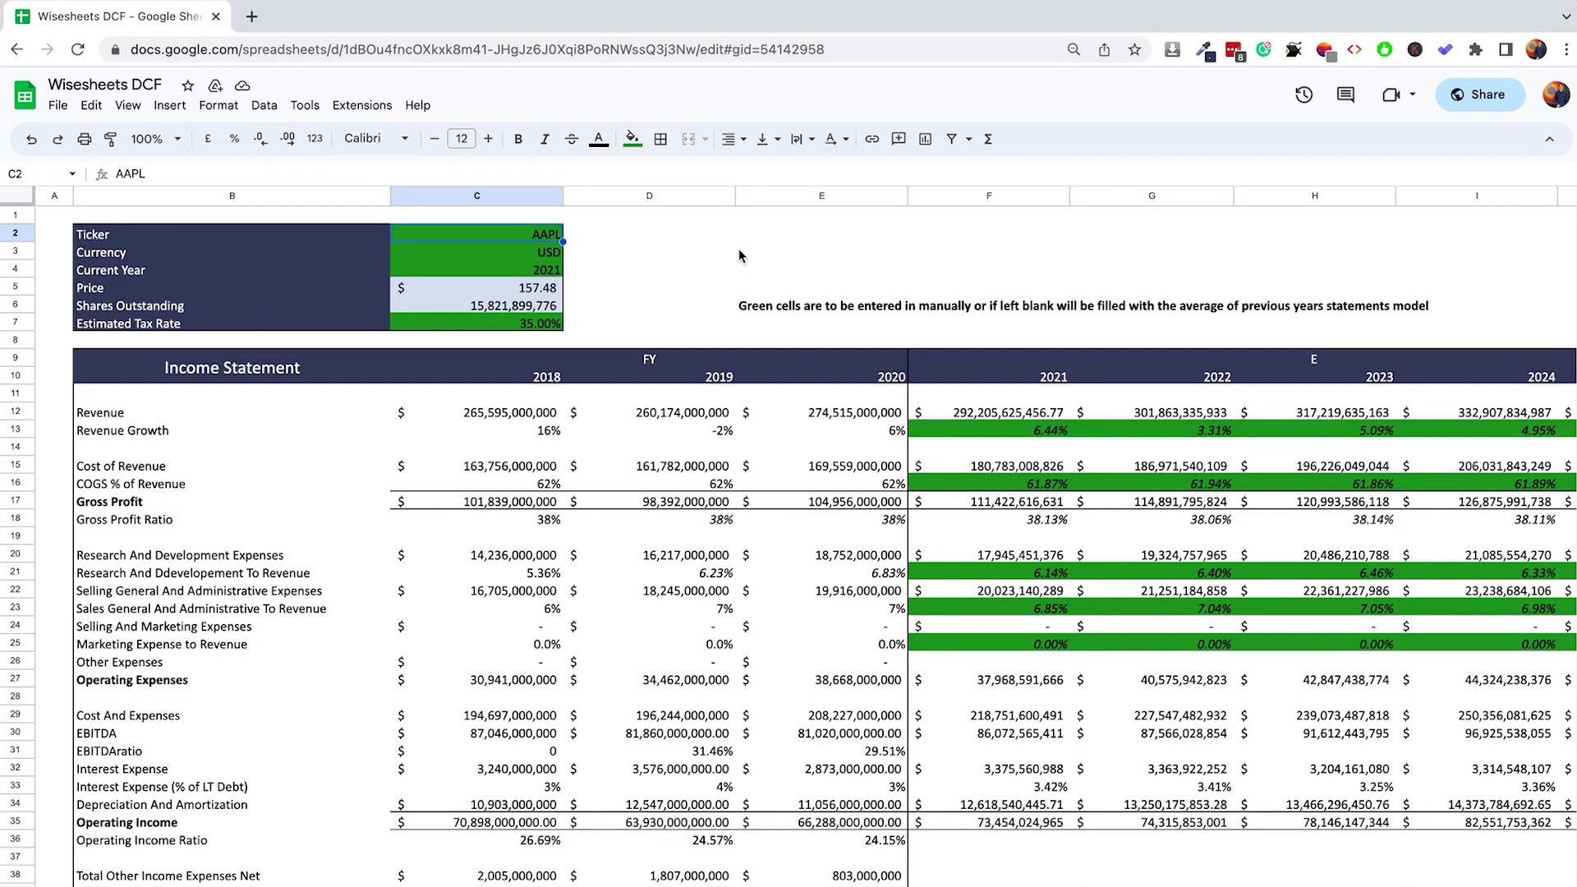
scroll(738, 249, "down", 5)
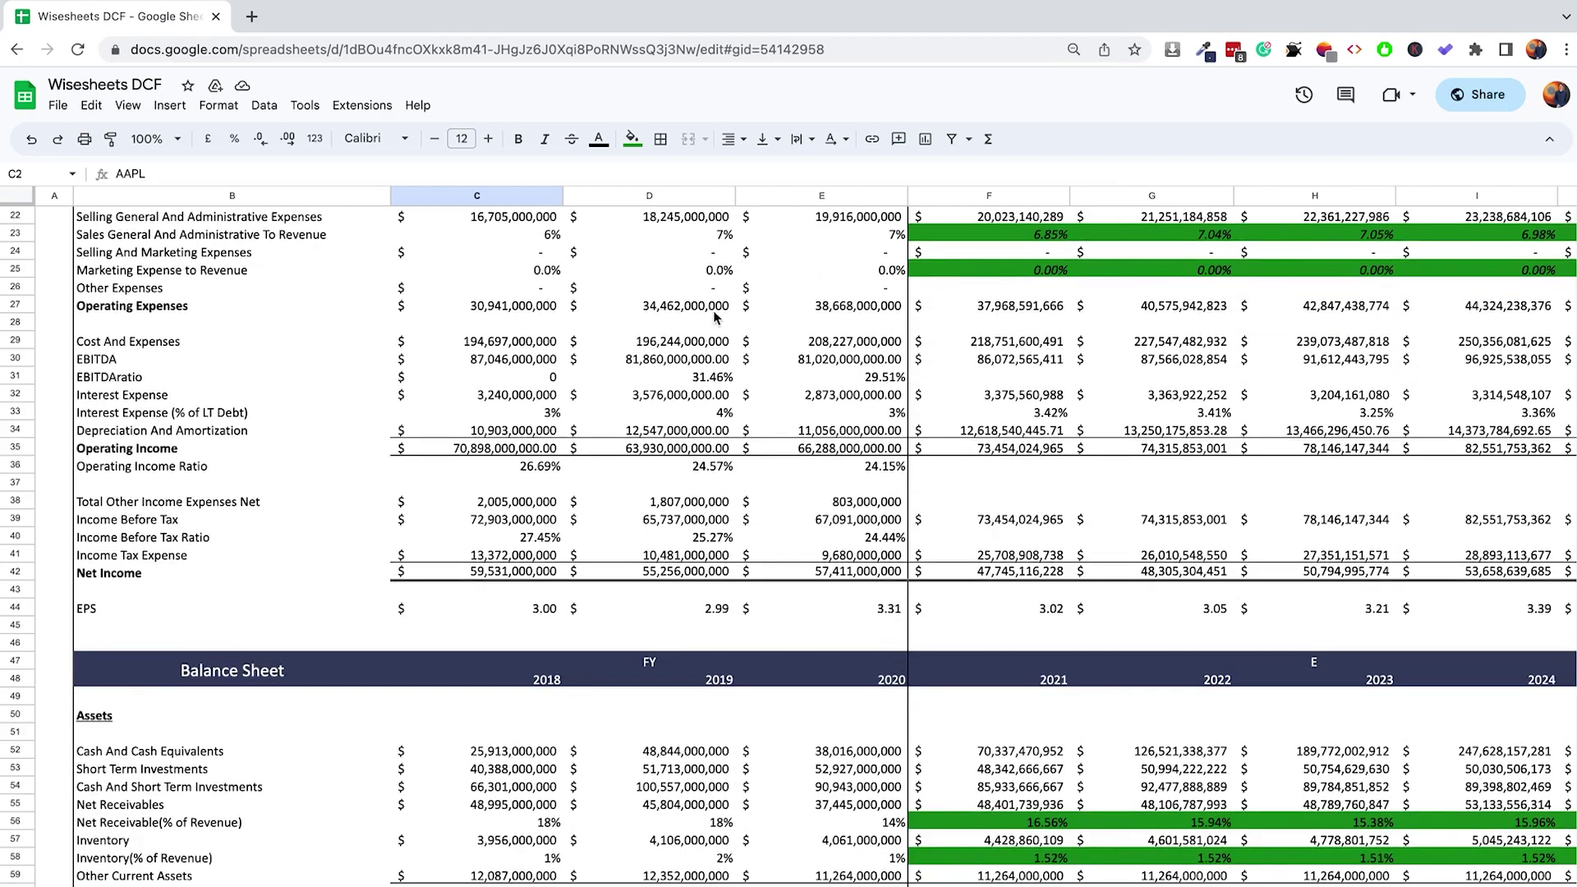
scroll(737, 263, "down", 5)
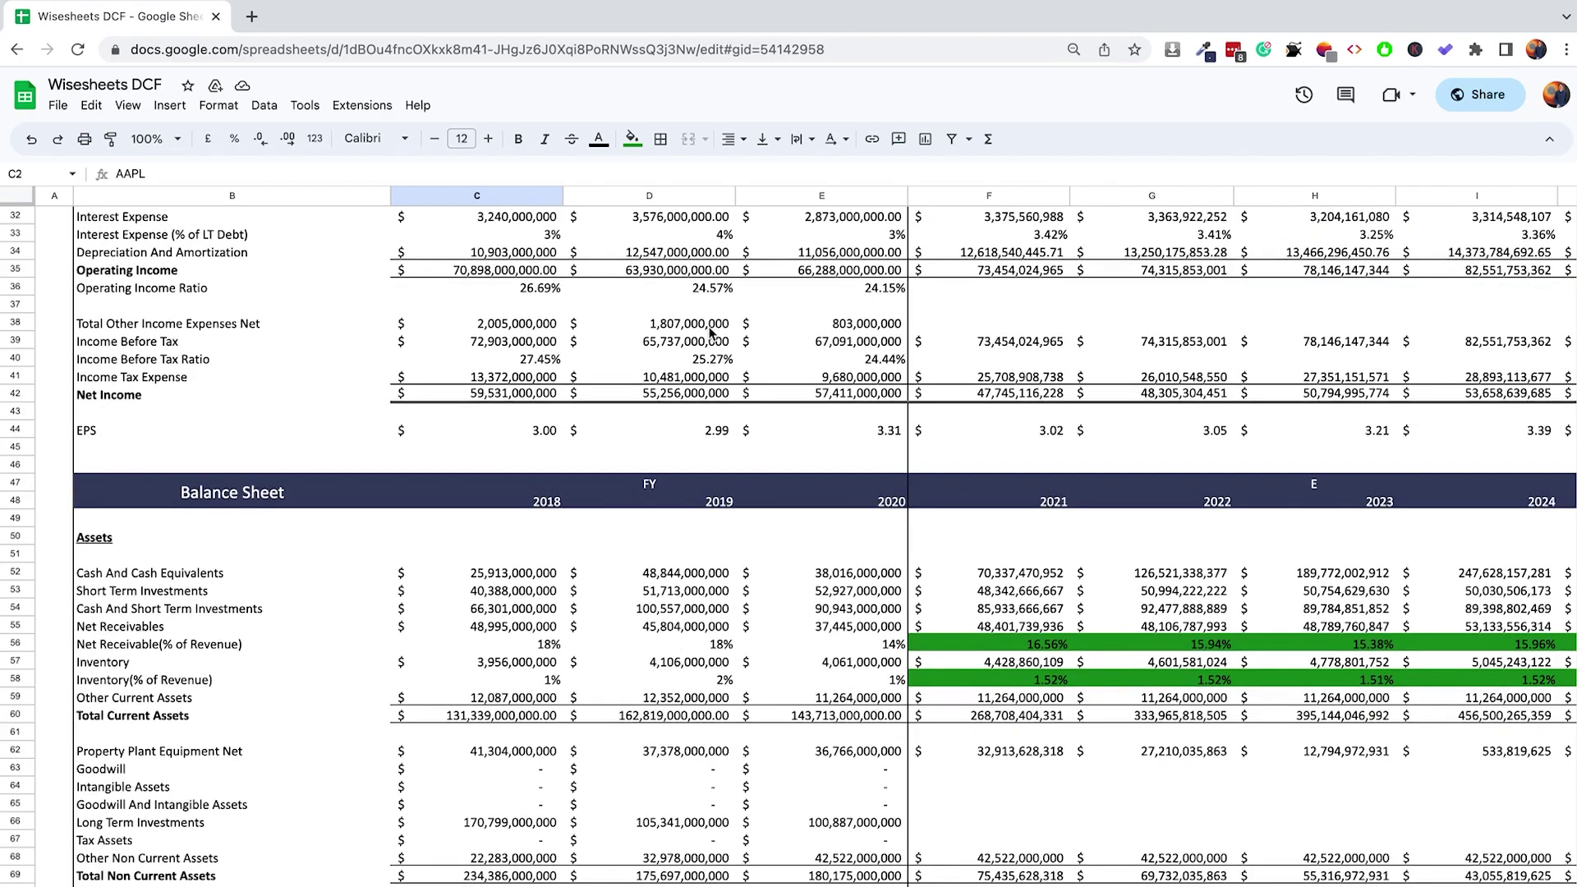
scroll(711, 331, "down", 6)
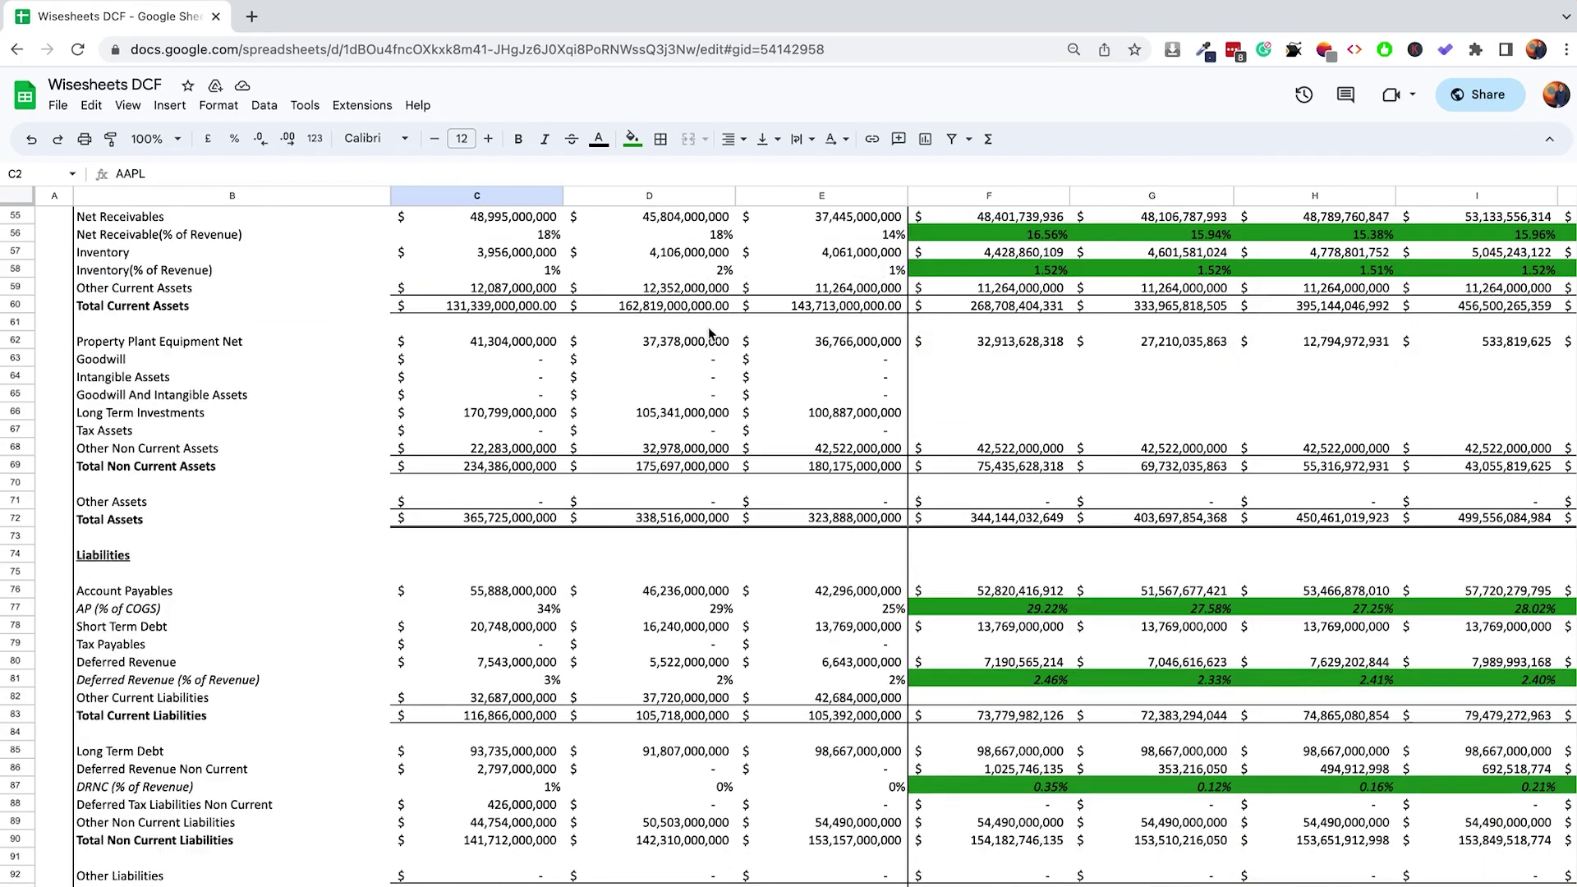
scroll(711, 331, "up", 15)
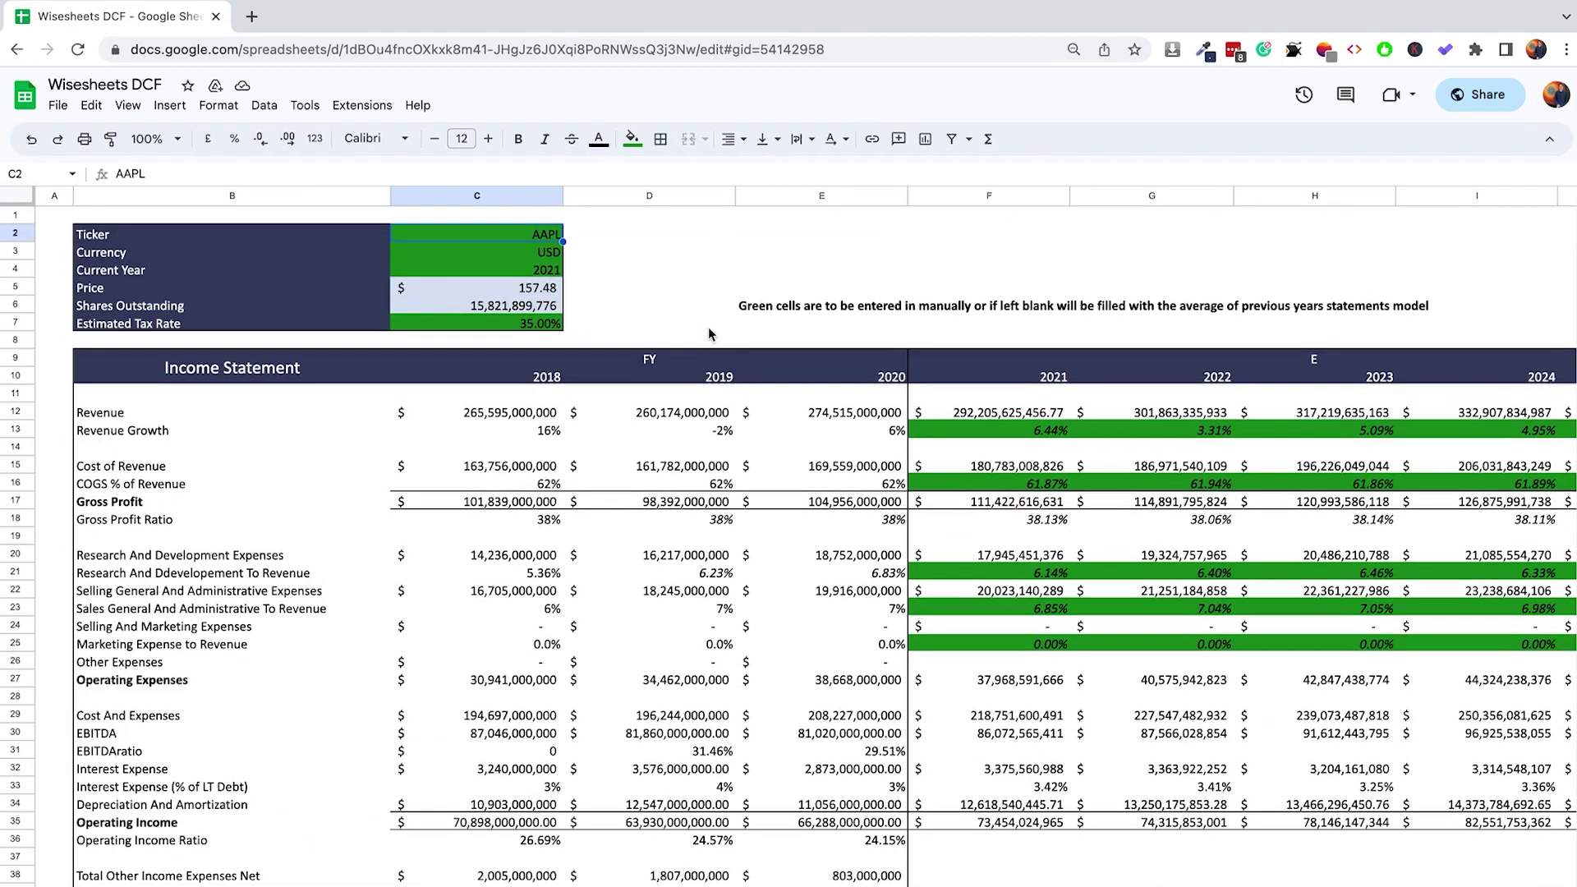
key("Delete")
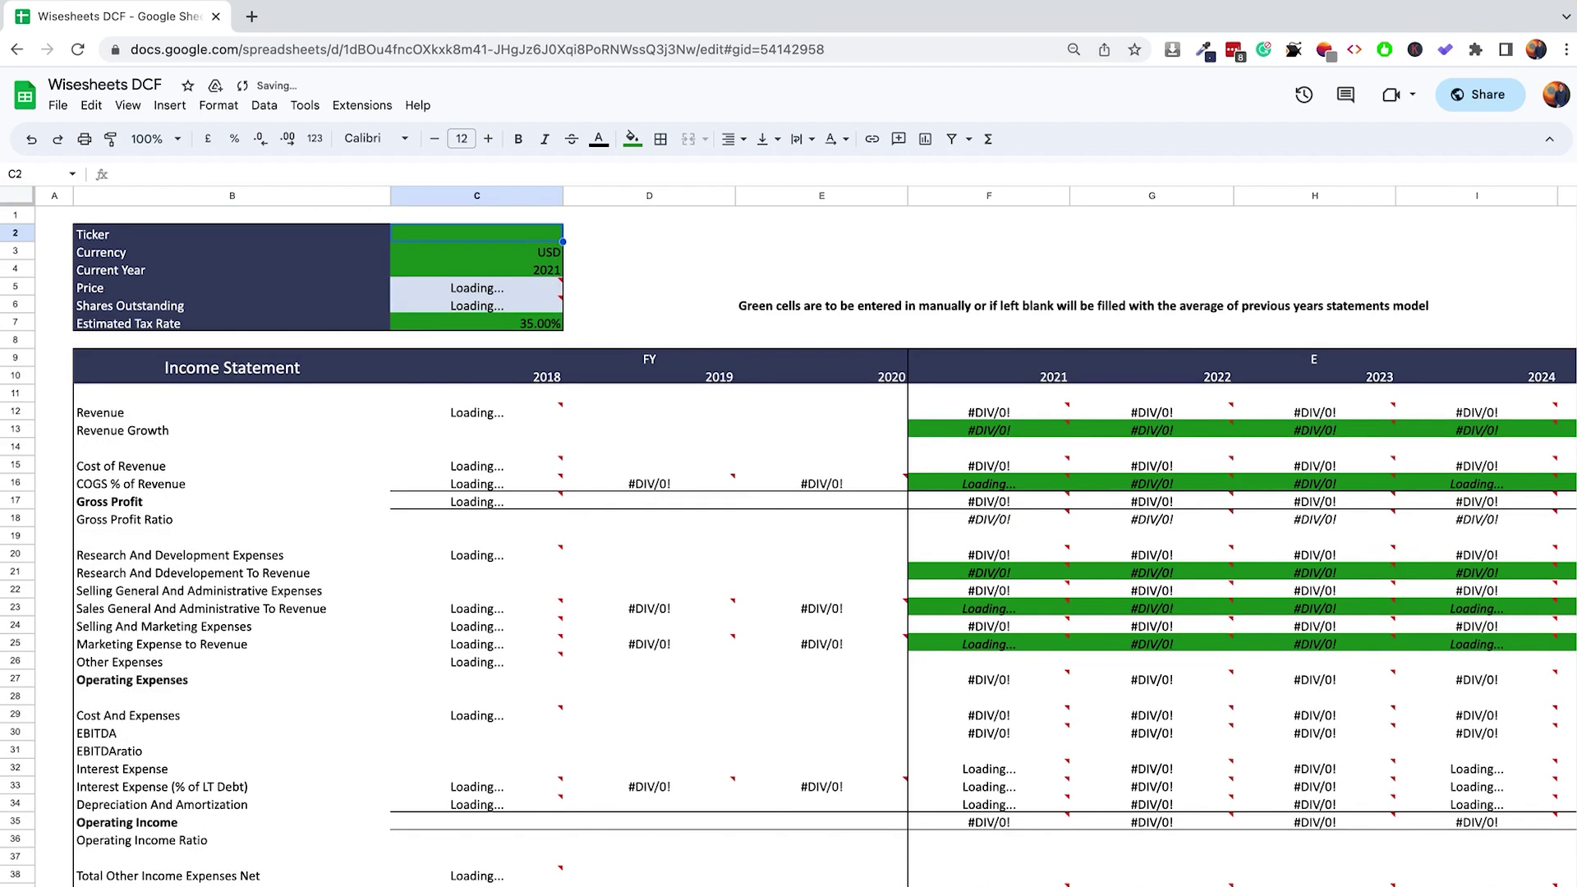
type("MSFT")
key("Return")
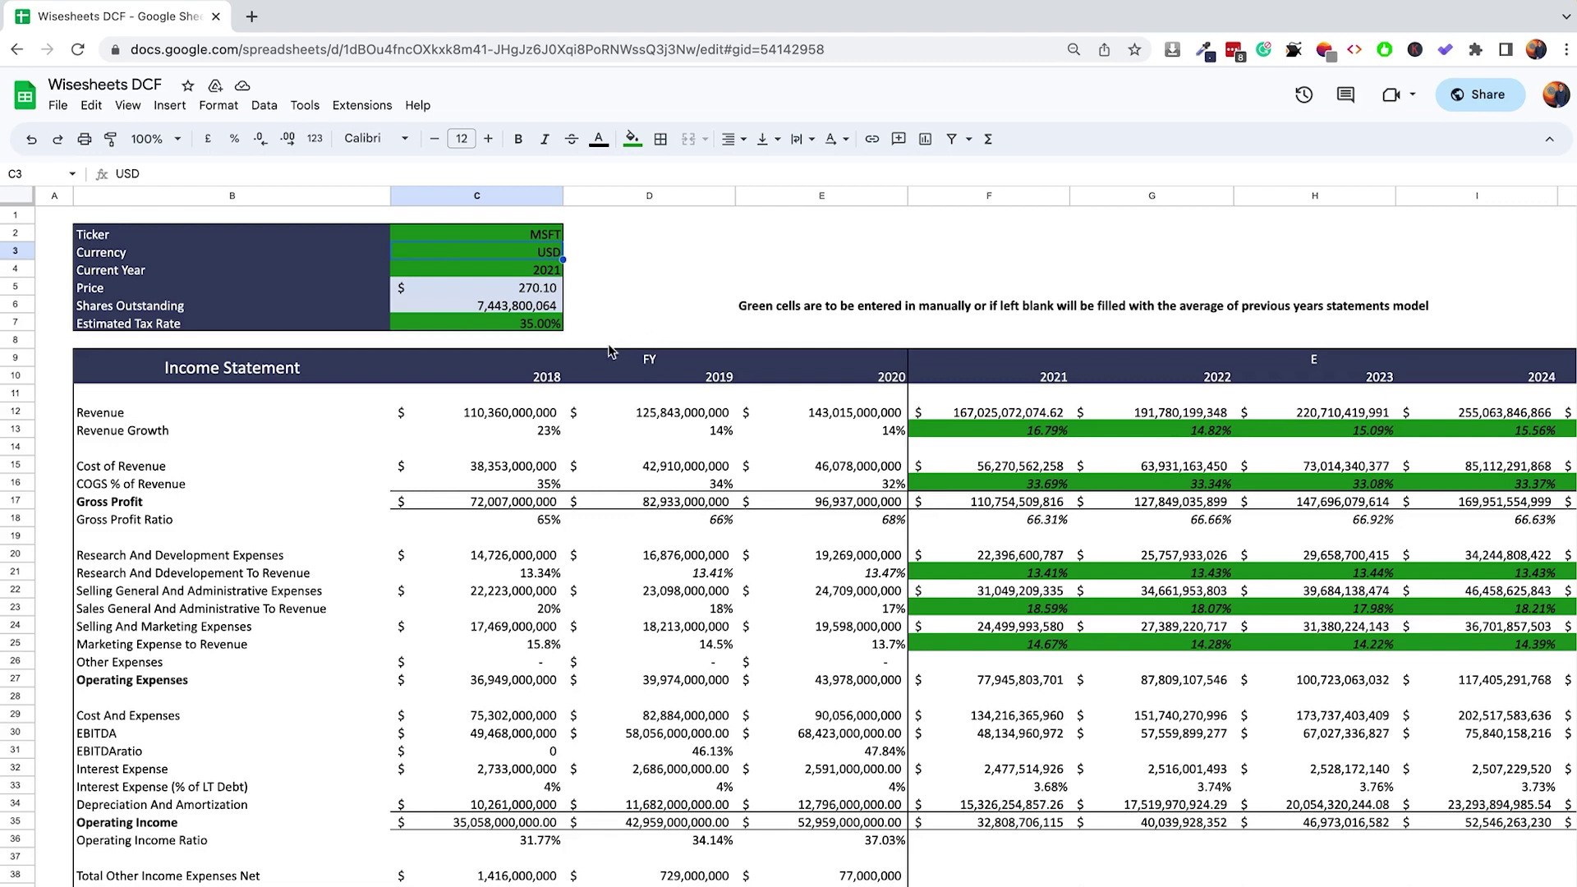
Review the revenue formulas in C12, F13 and G12–I12, then view the DCF sheet
scroll(435, 429, "down", 1)
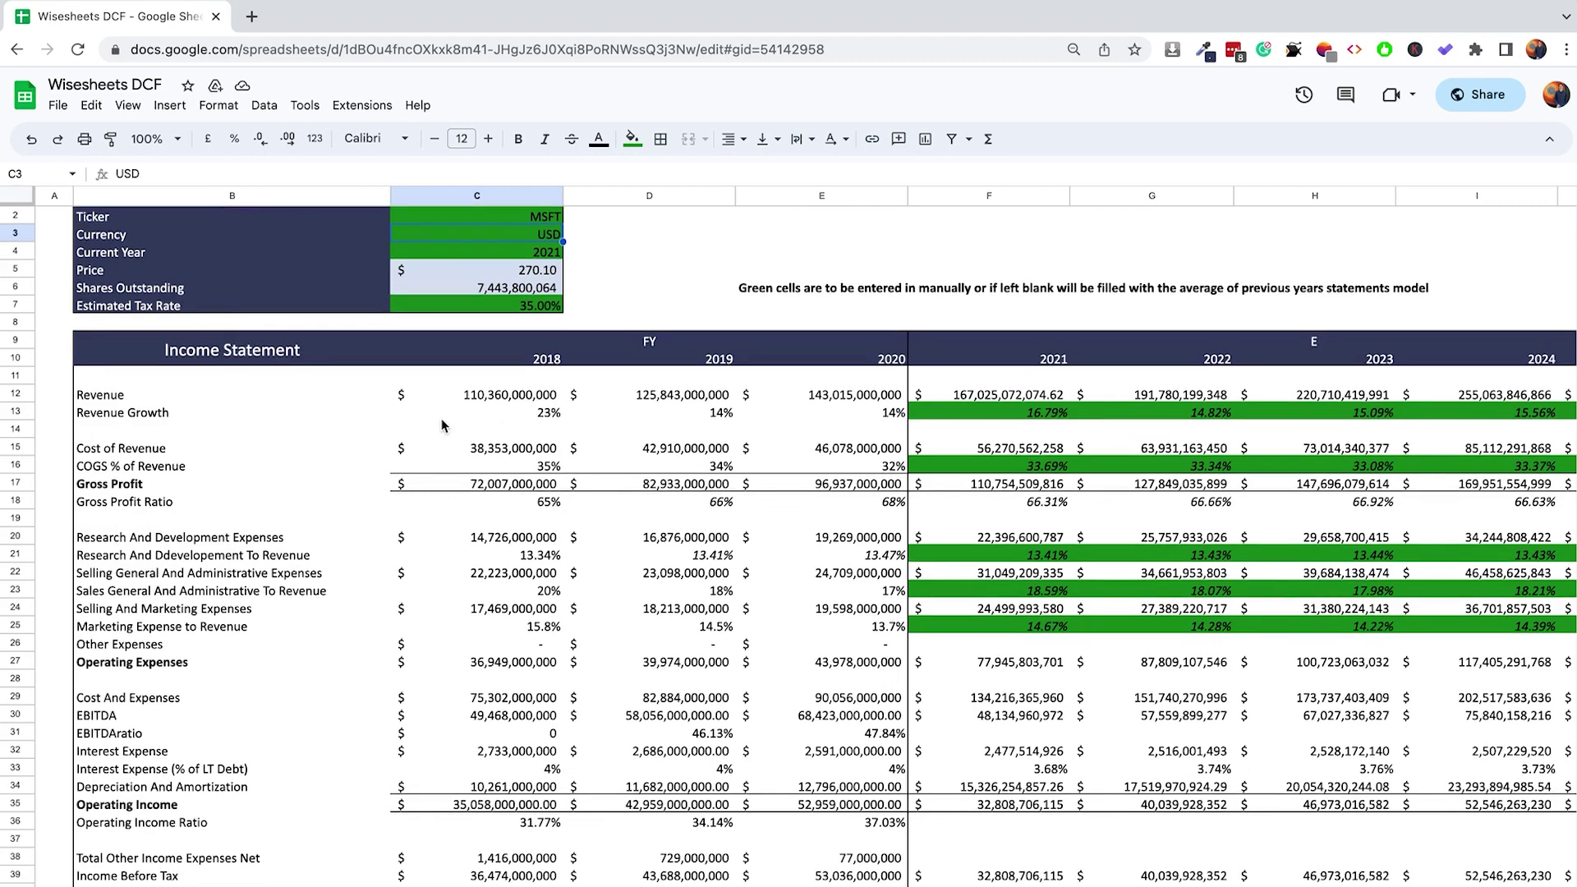
left_click(536, 403)
left_click(212, 173)
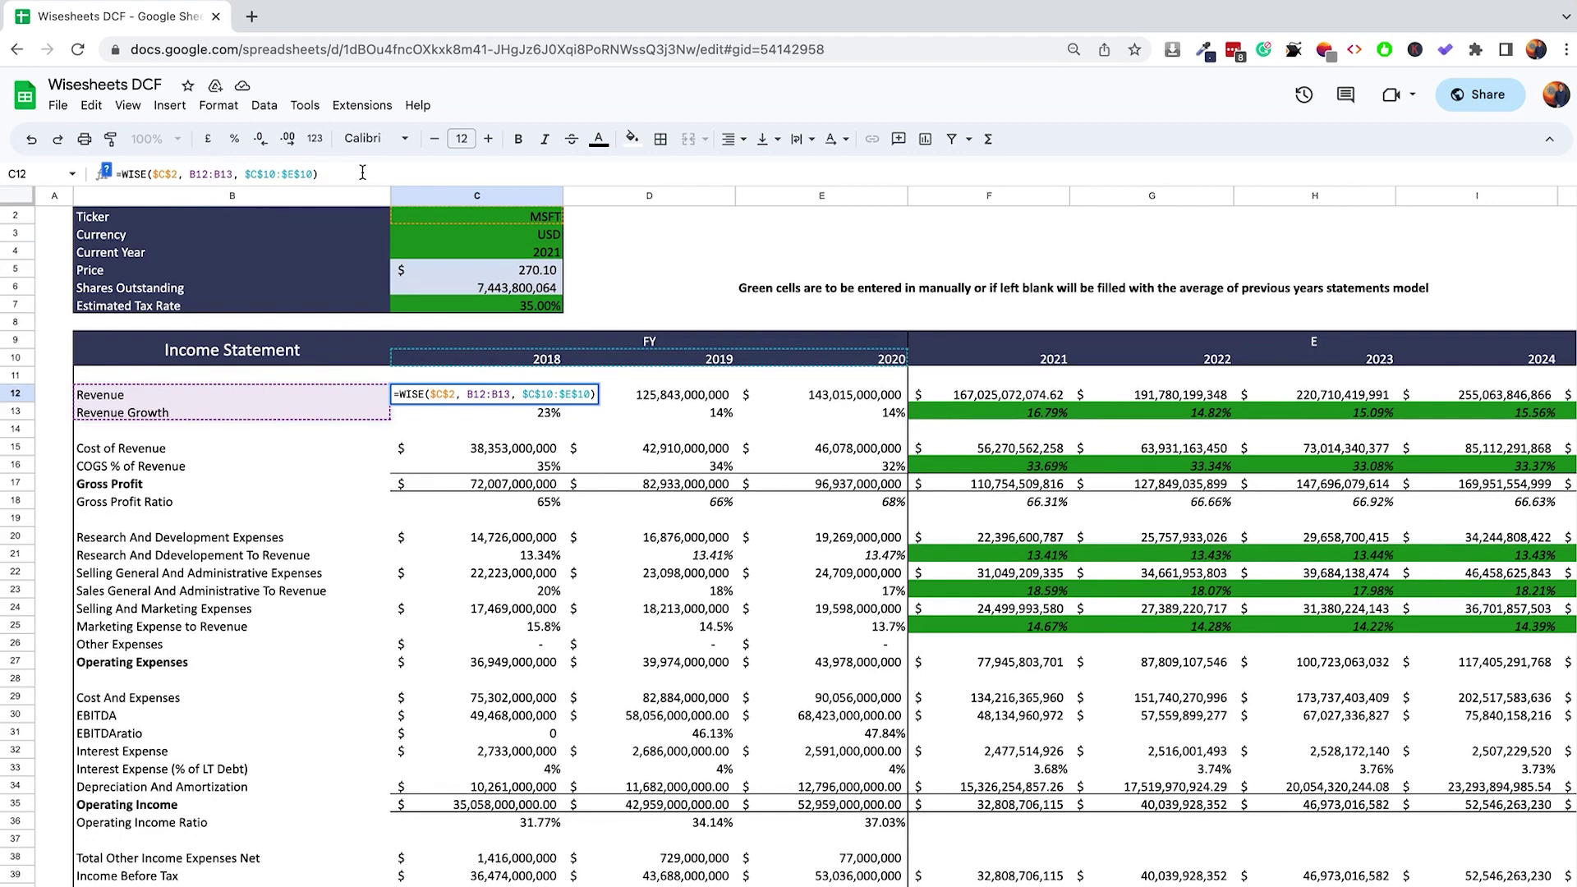
key("Escape")
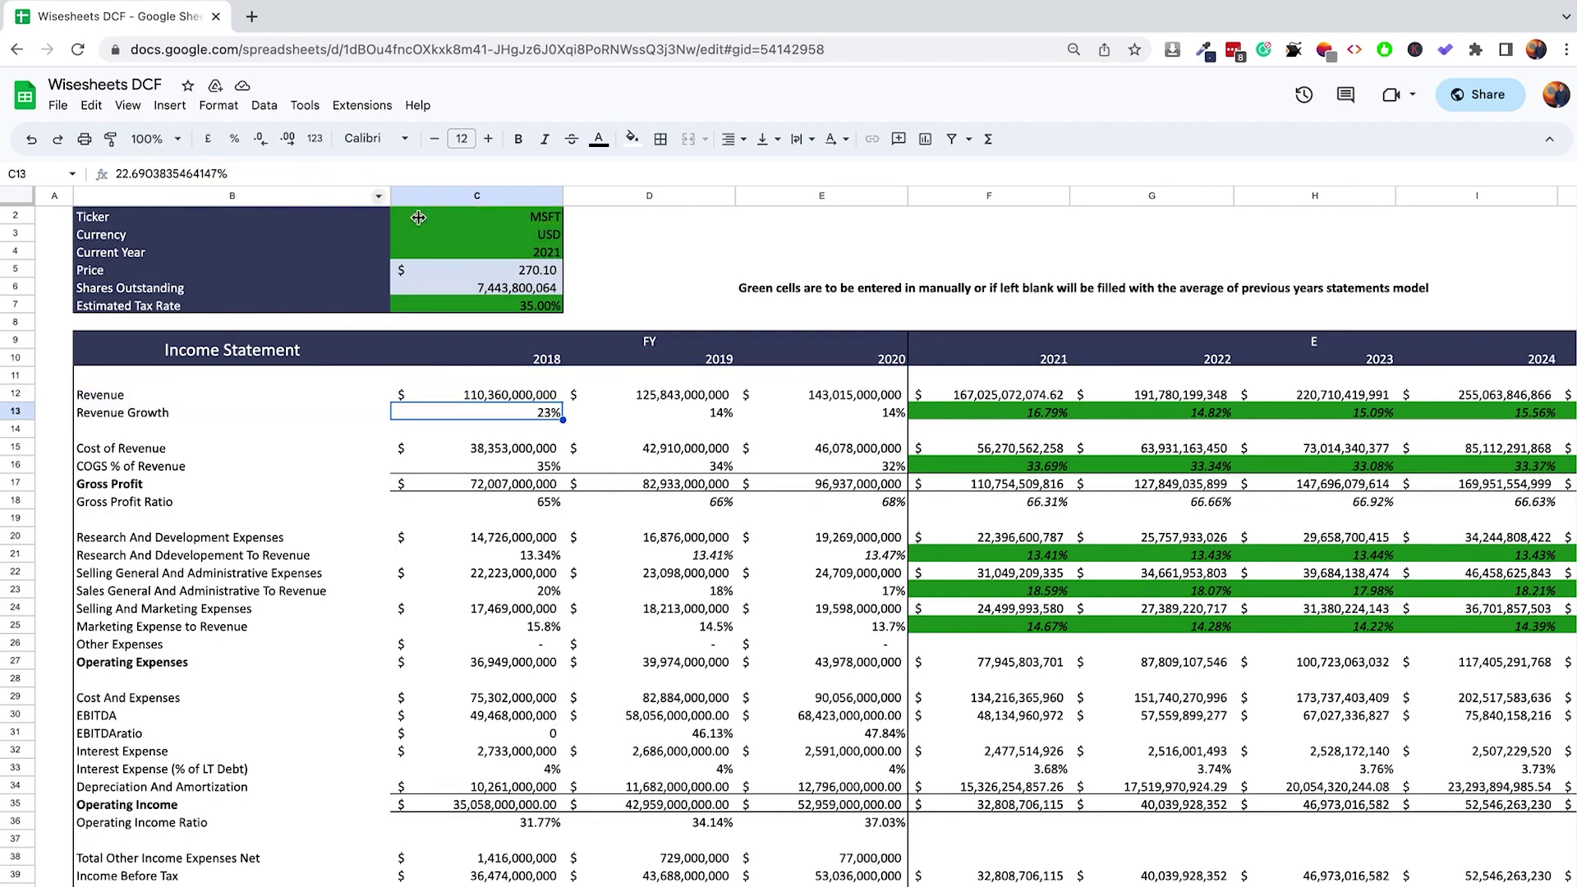
left_click(1037, 417)
left_click(1161, 397)
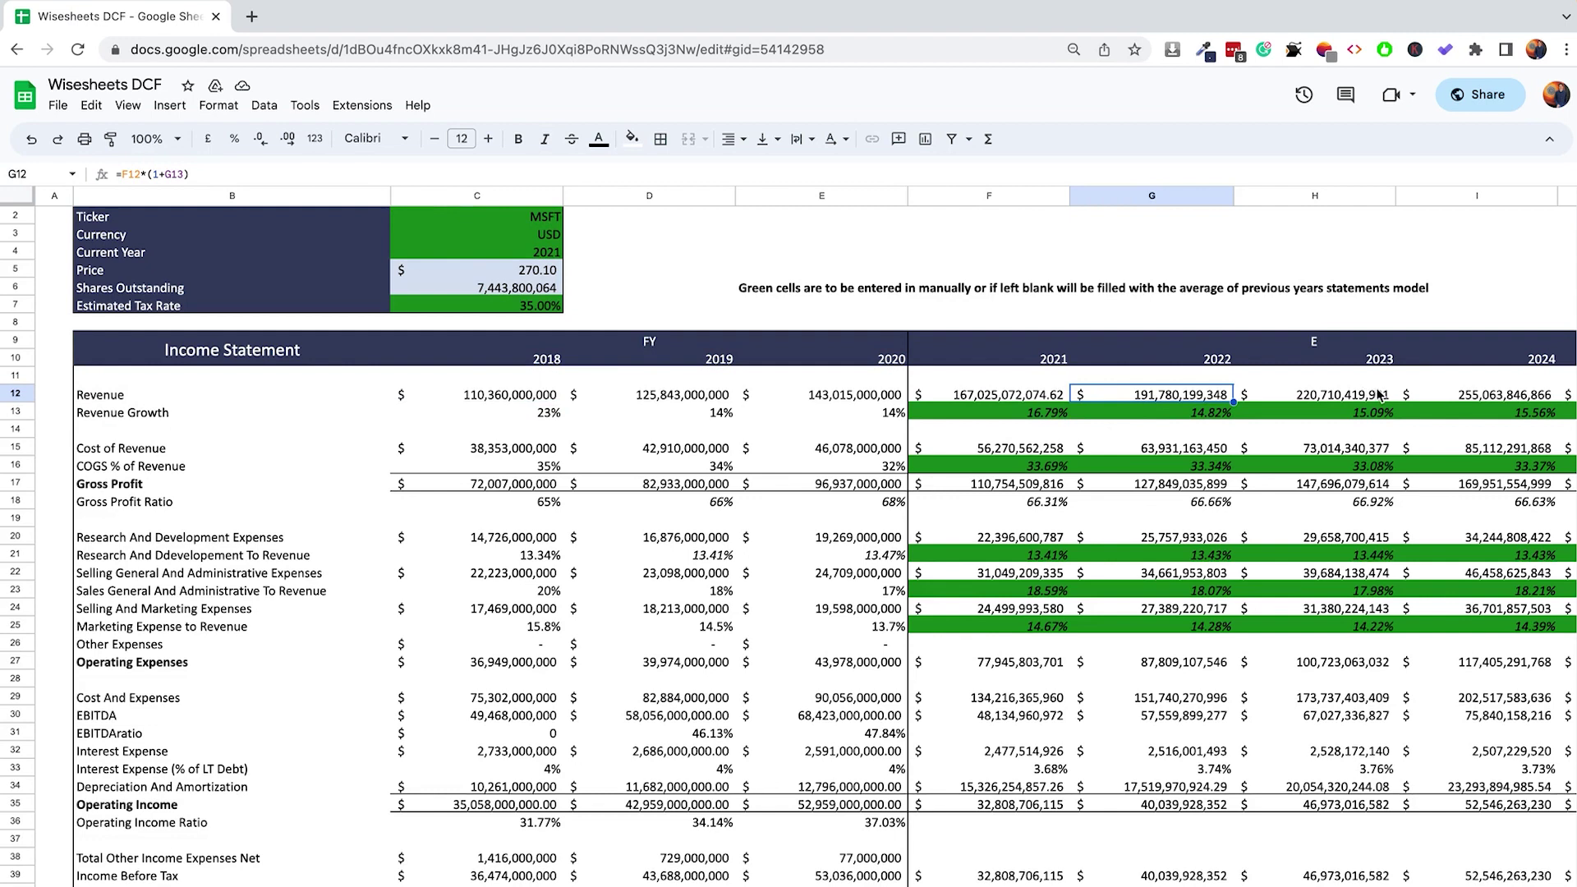
left_click(1366, 397)
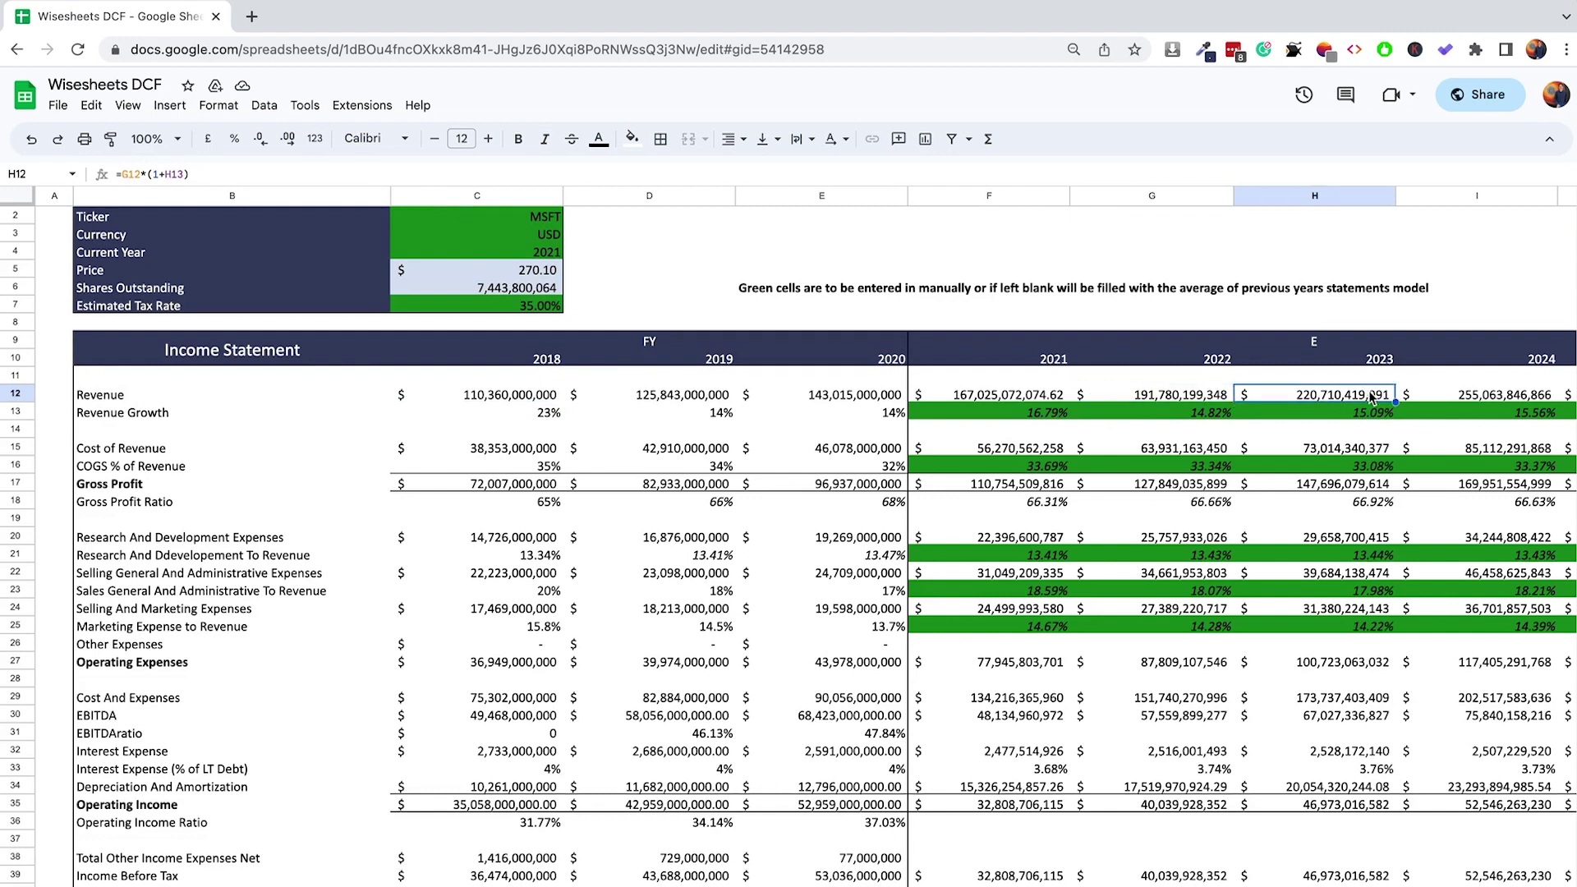
left_click(1524, 394)
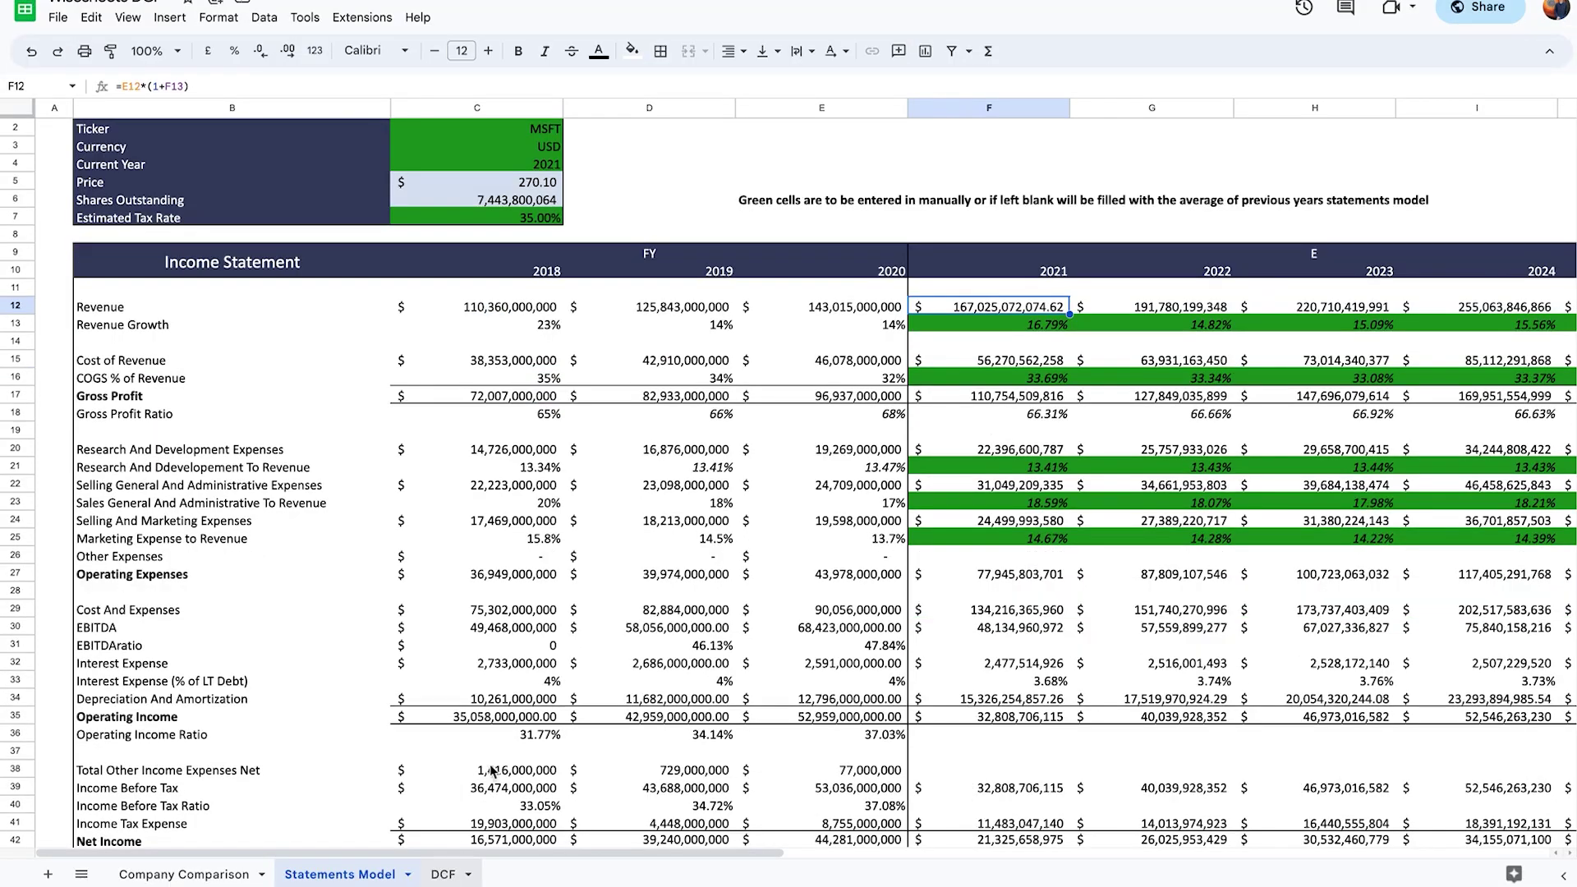
left_click(441, 886)
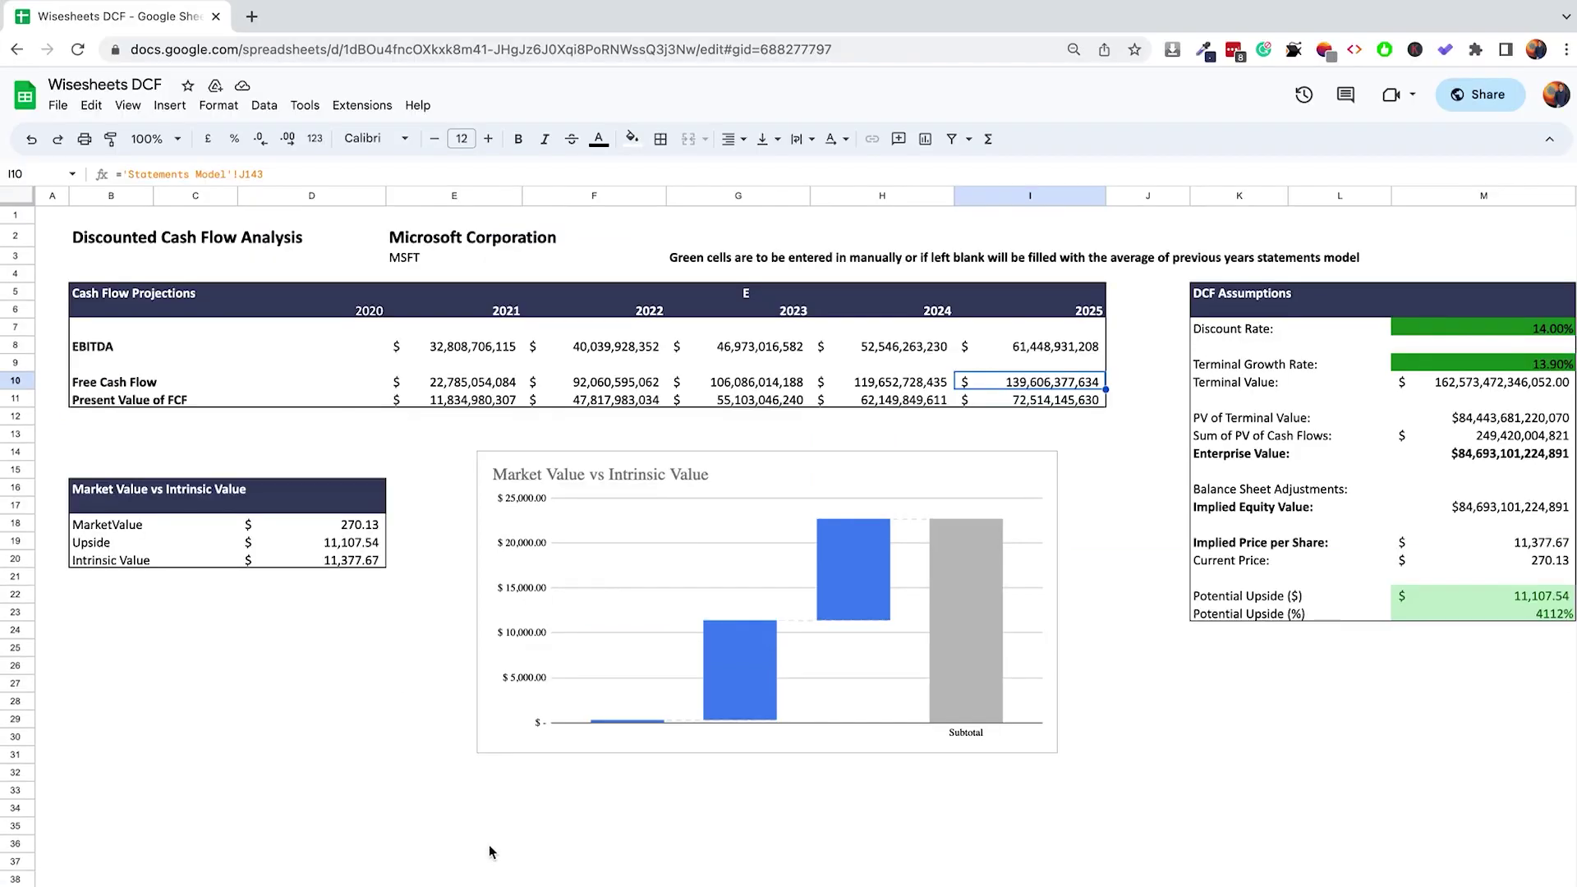
Check the D20 intrinsic value formula and WACC Calculation, then return to Statements Model
left_click(345, 563)
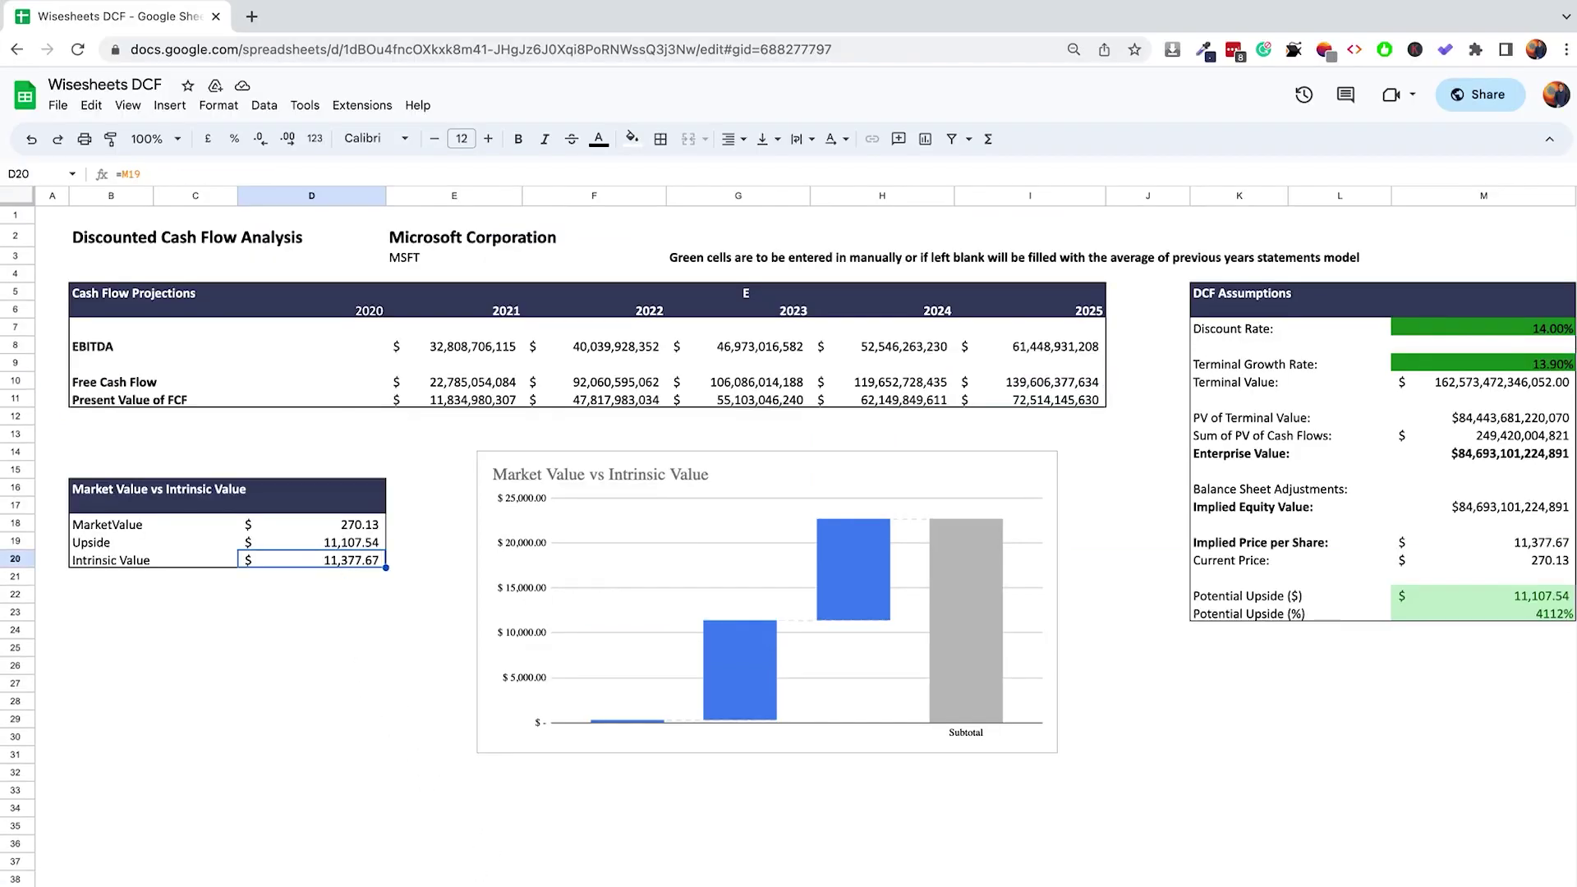
scroll(789, 493, "right", 12)
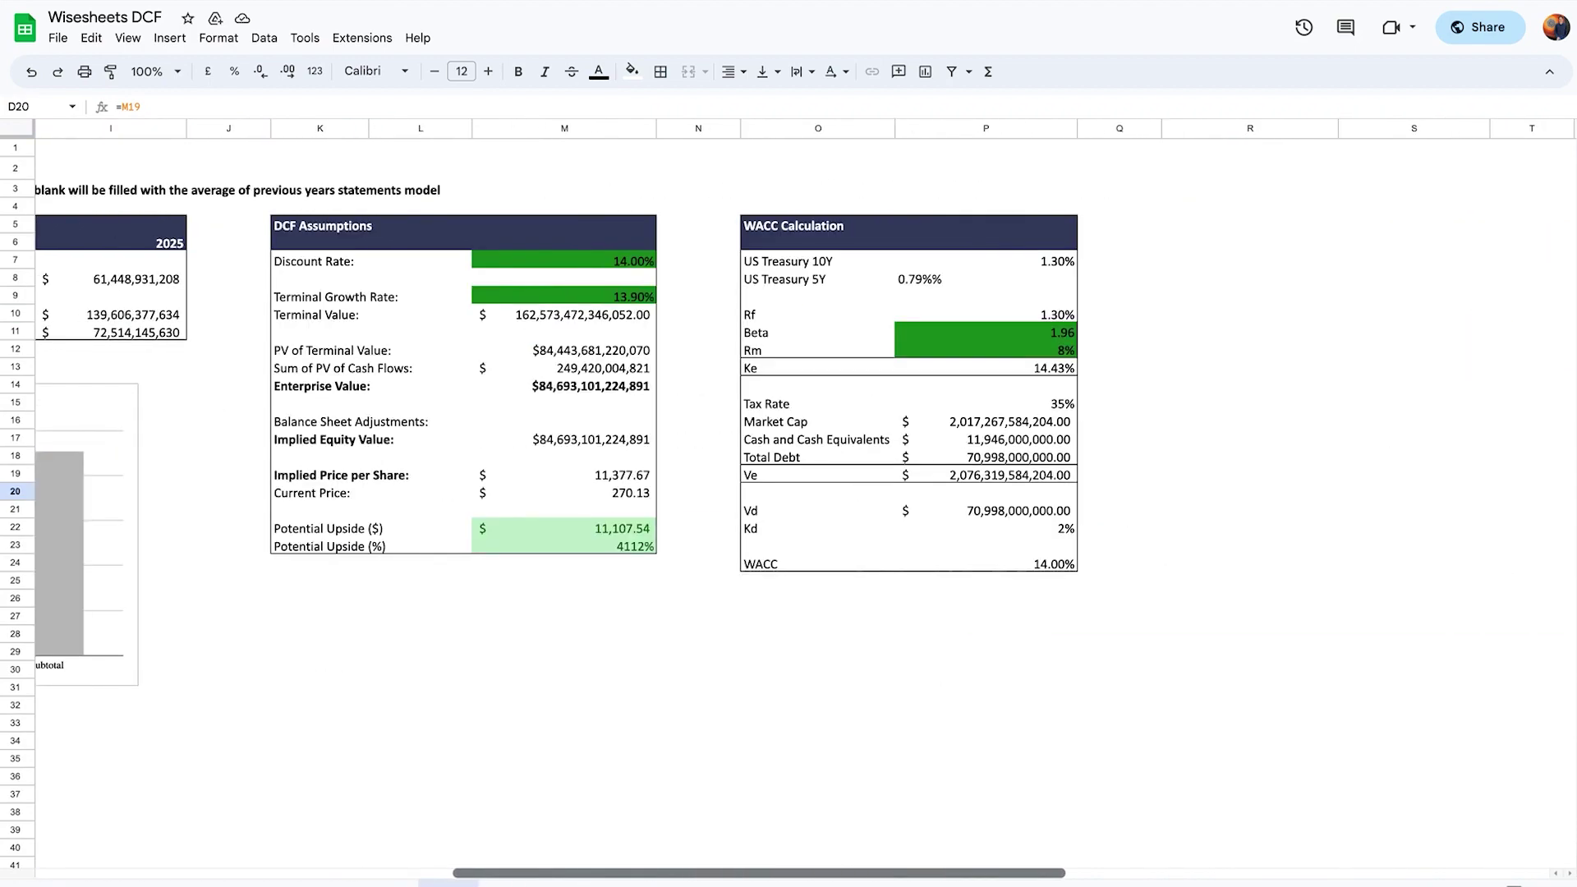
scroll(789, 493, "left", 12)
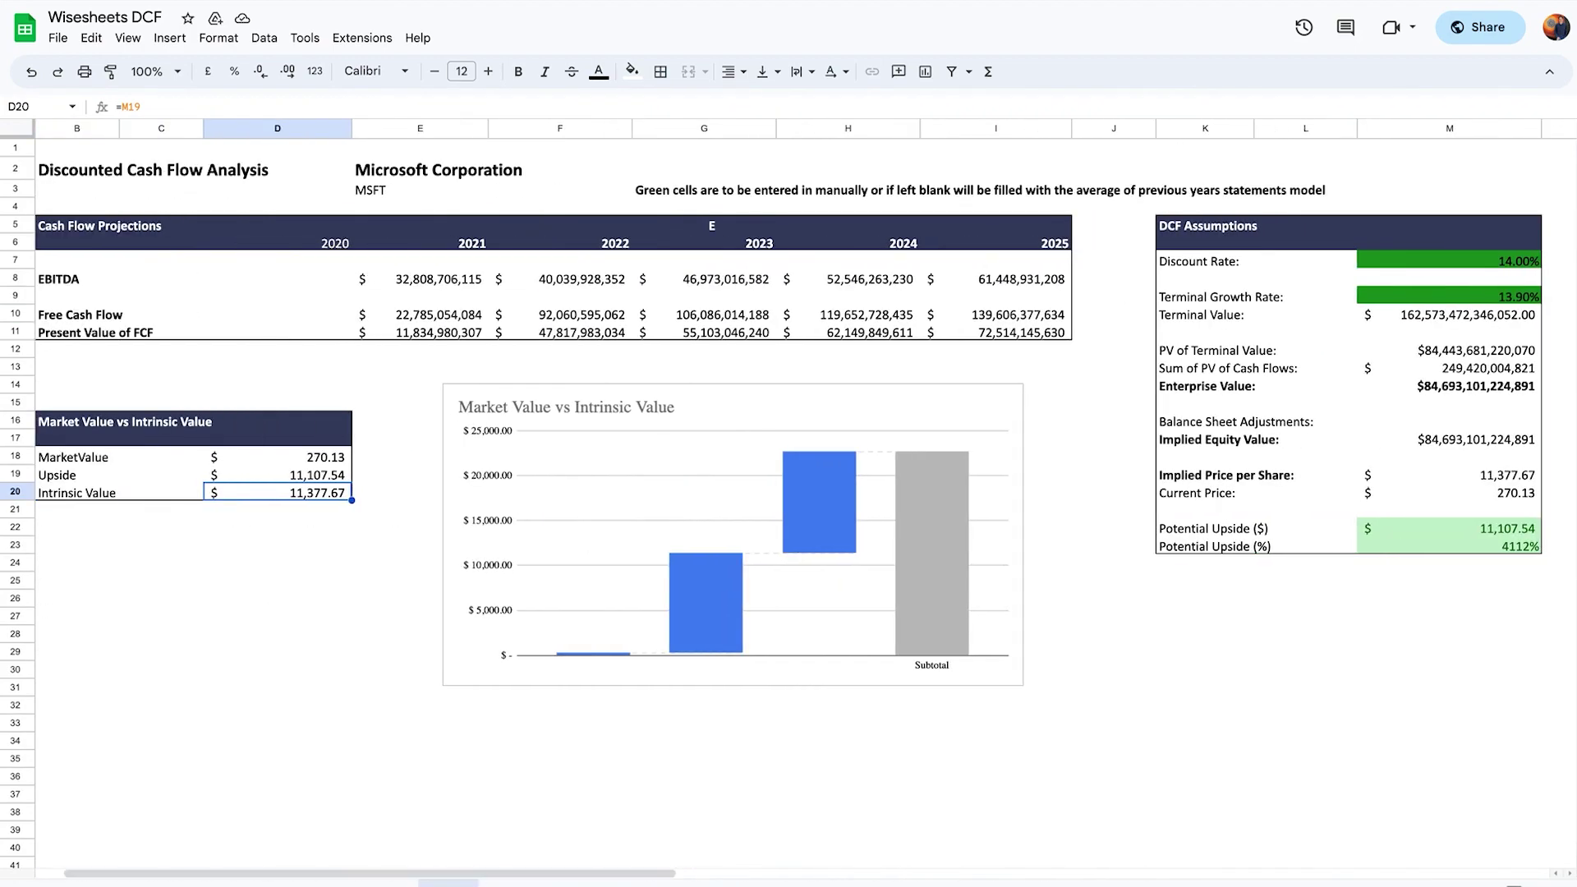
left_click(401, 883)
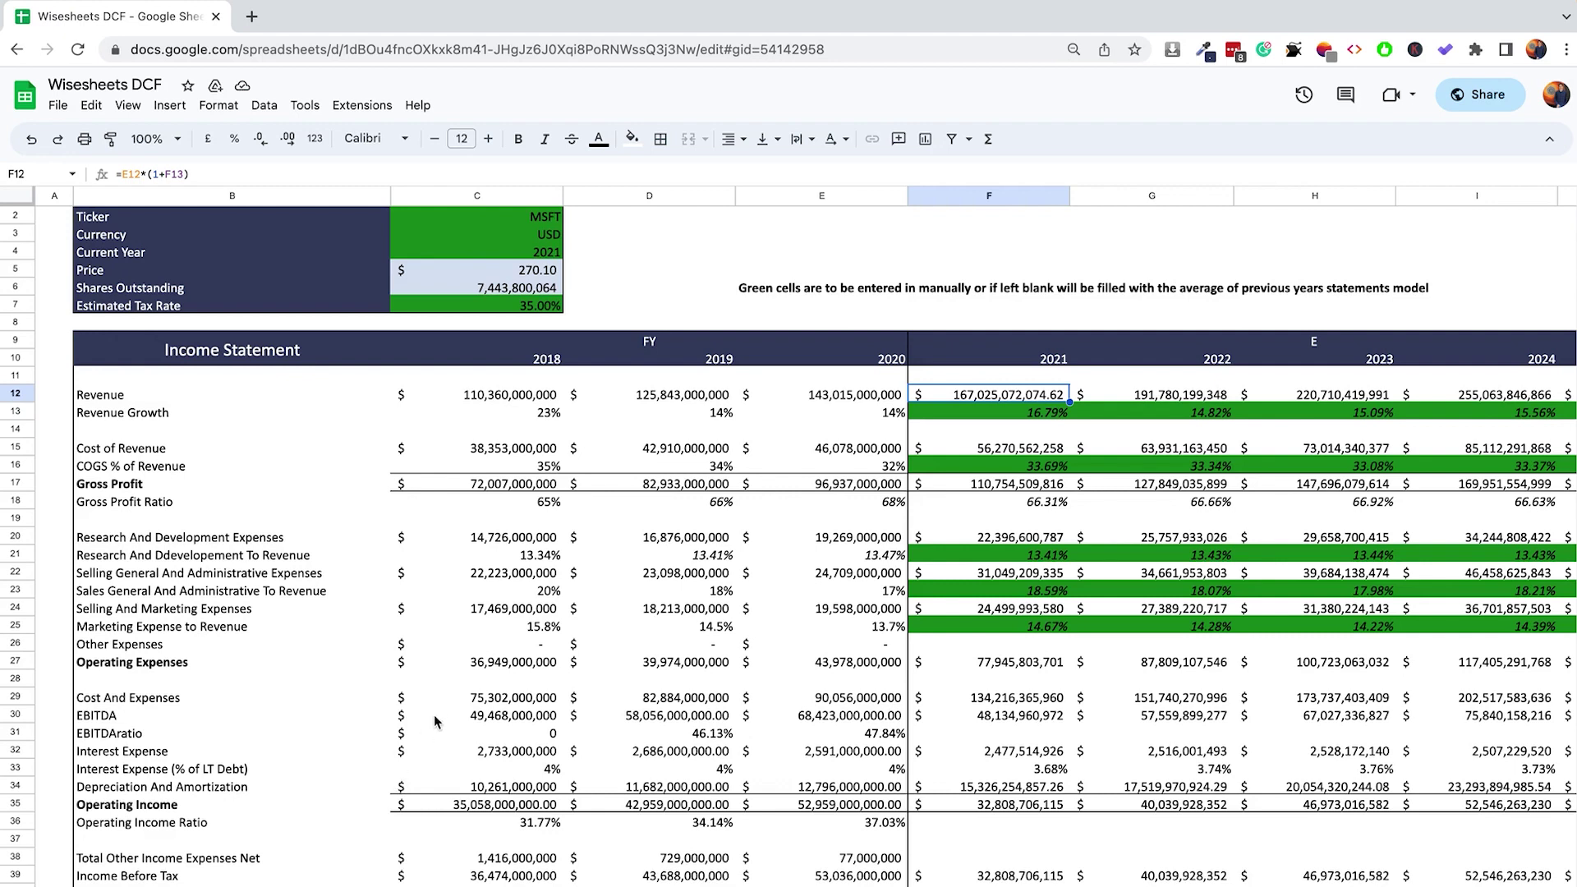
scroll(438, 704, "up", 1)
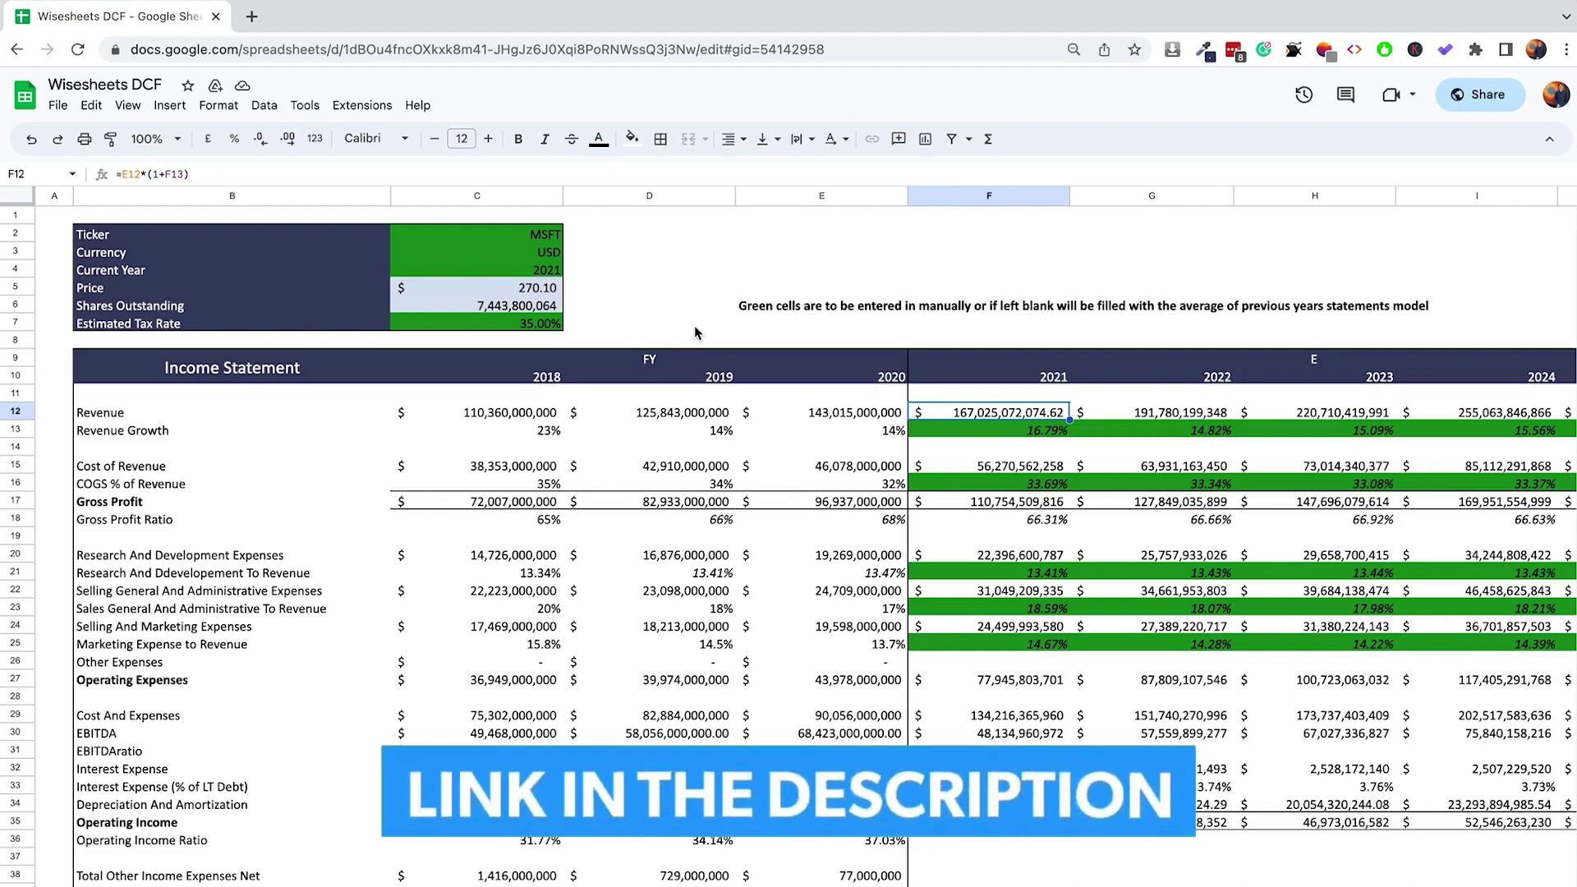
left_click(367, 107)
mouse_move(398, 136)
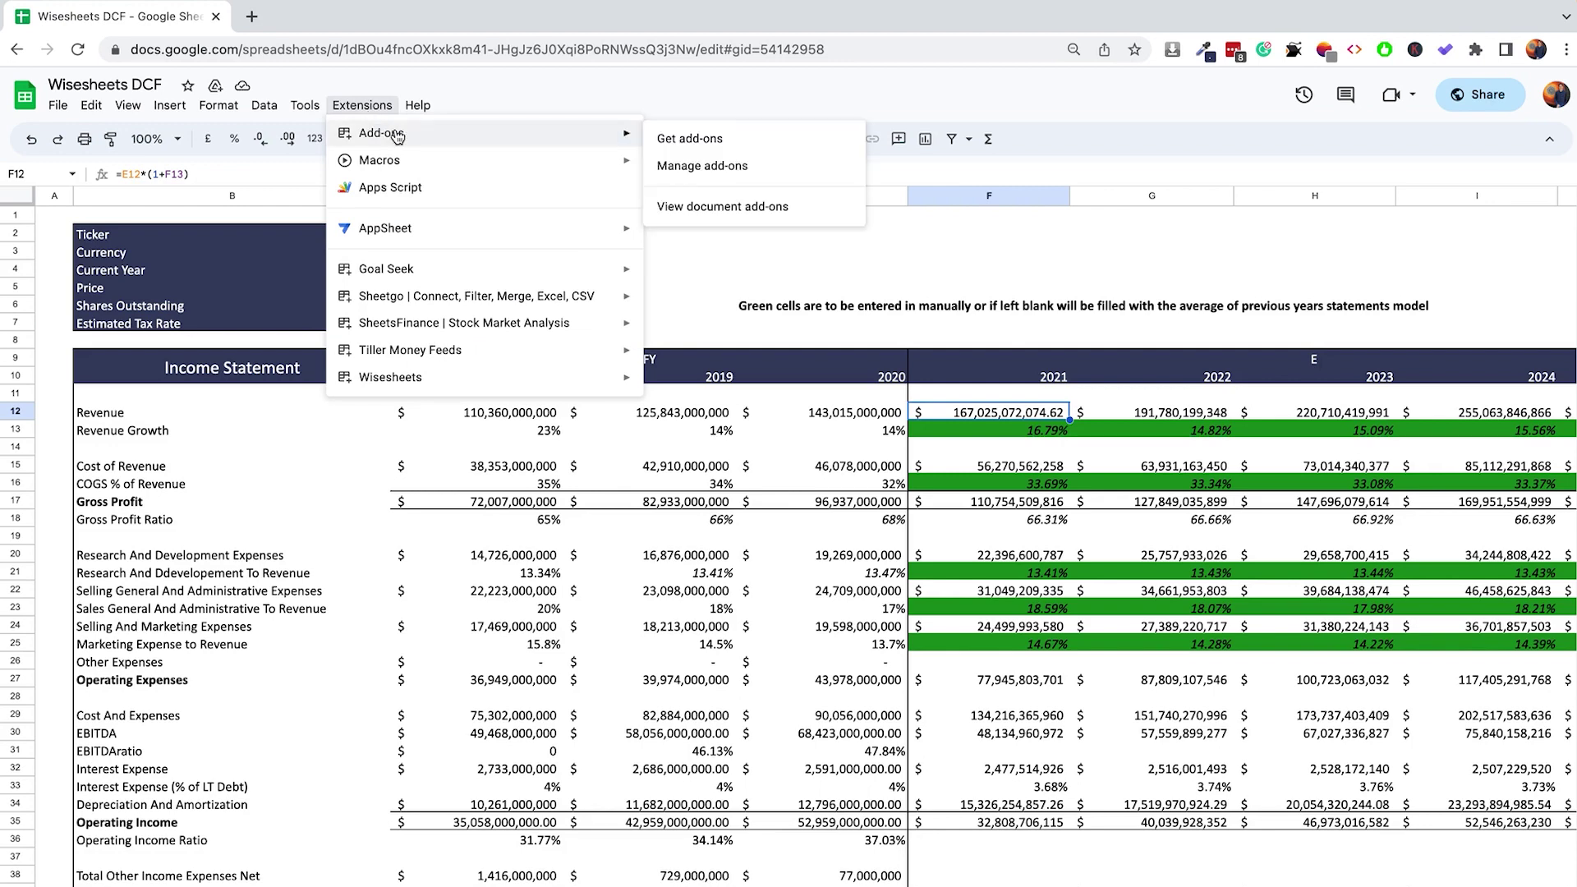
left_click(726, 140)
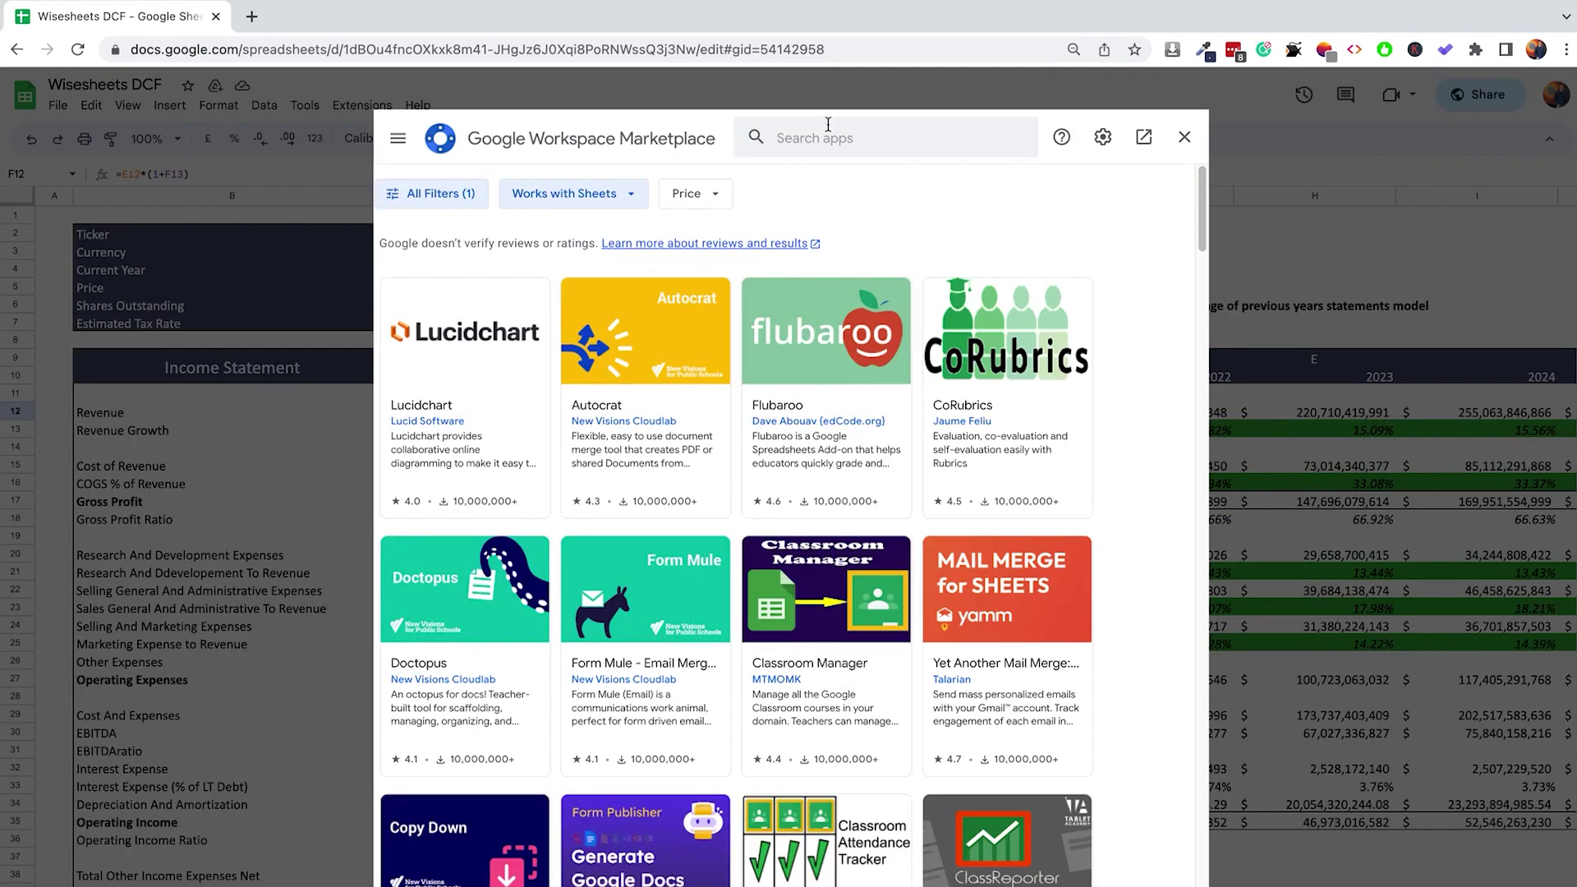
left_click(830, 129)
type("wis")
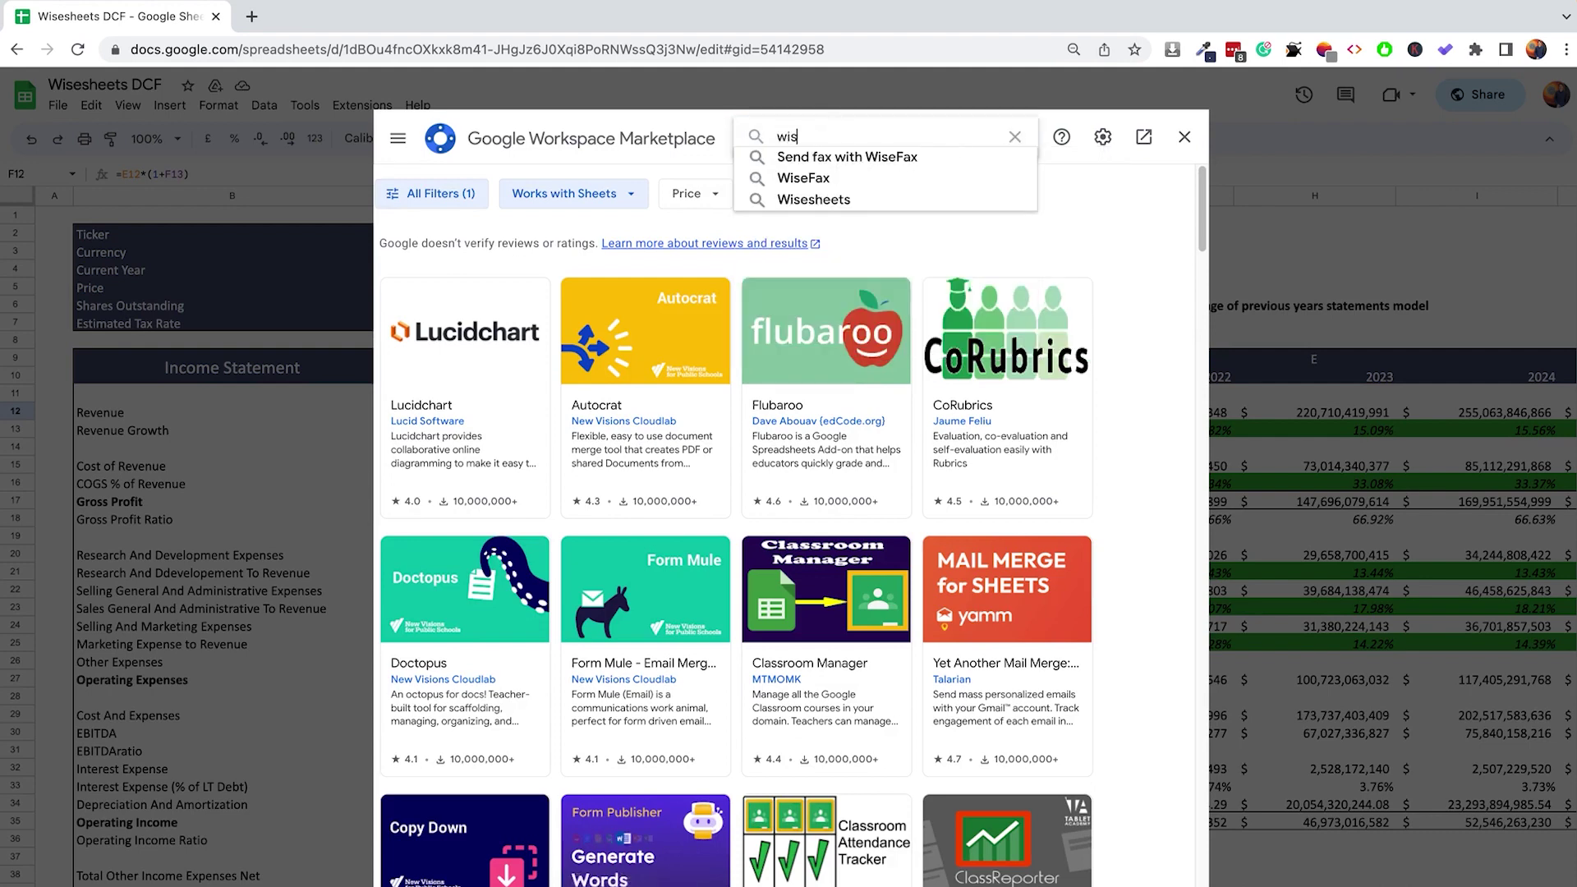
type("esheets")
key("Return")
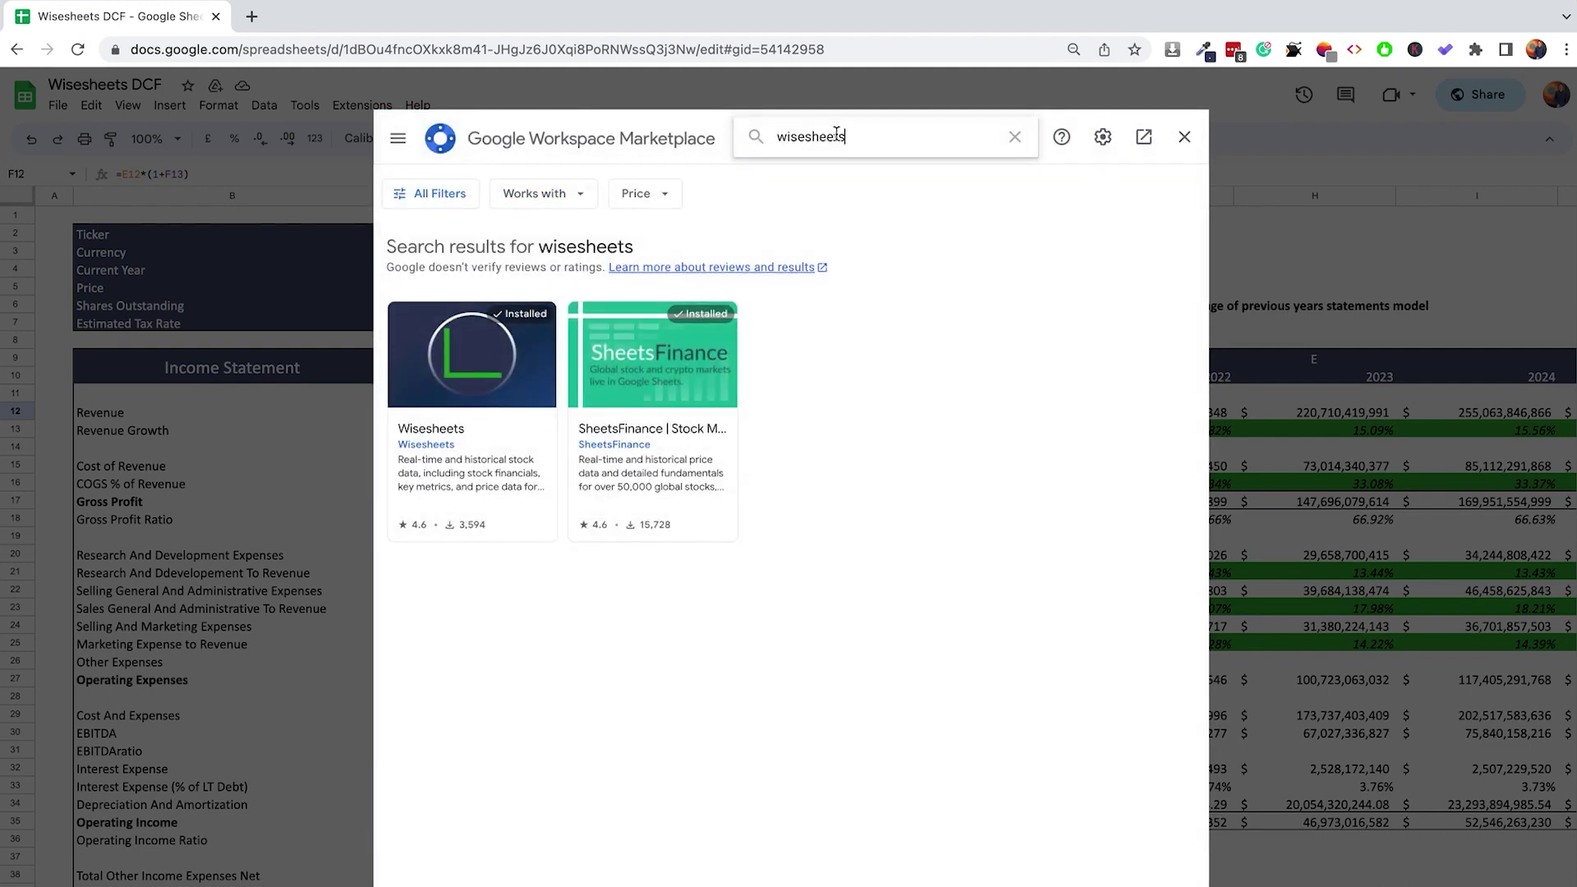
left_click(457, 361)
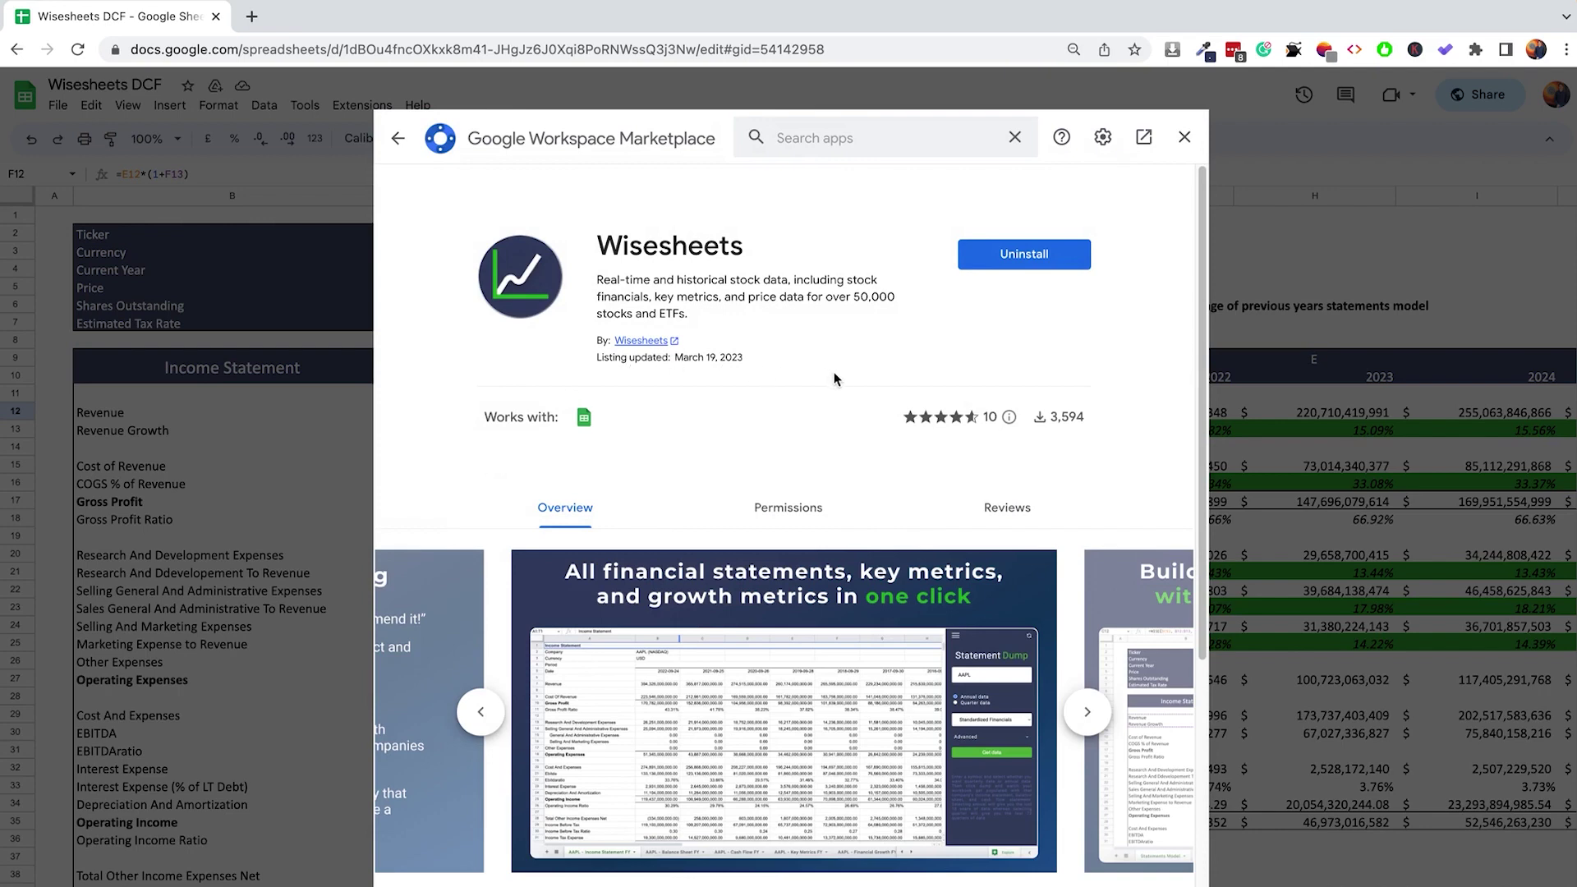
left_click(1184, 138)
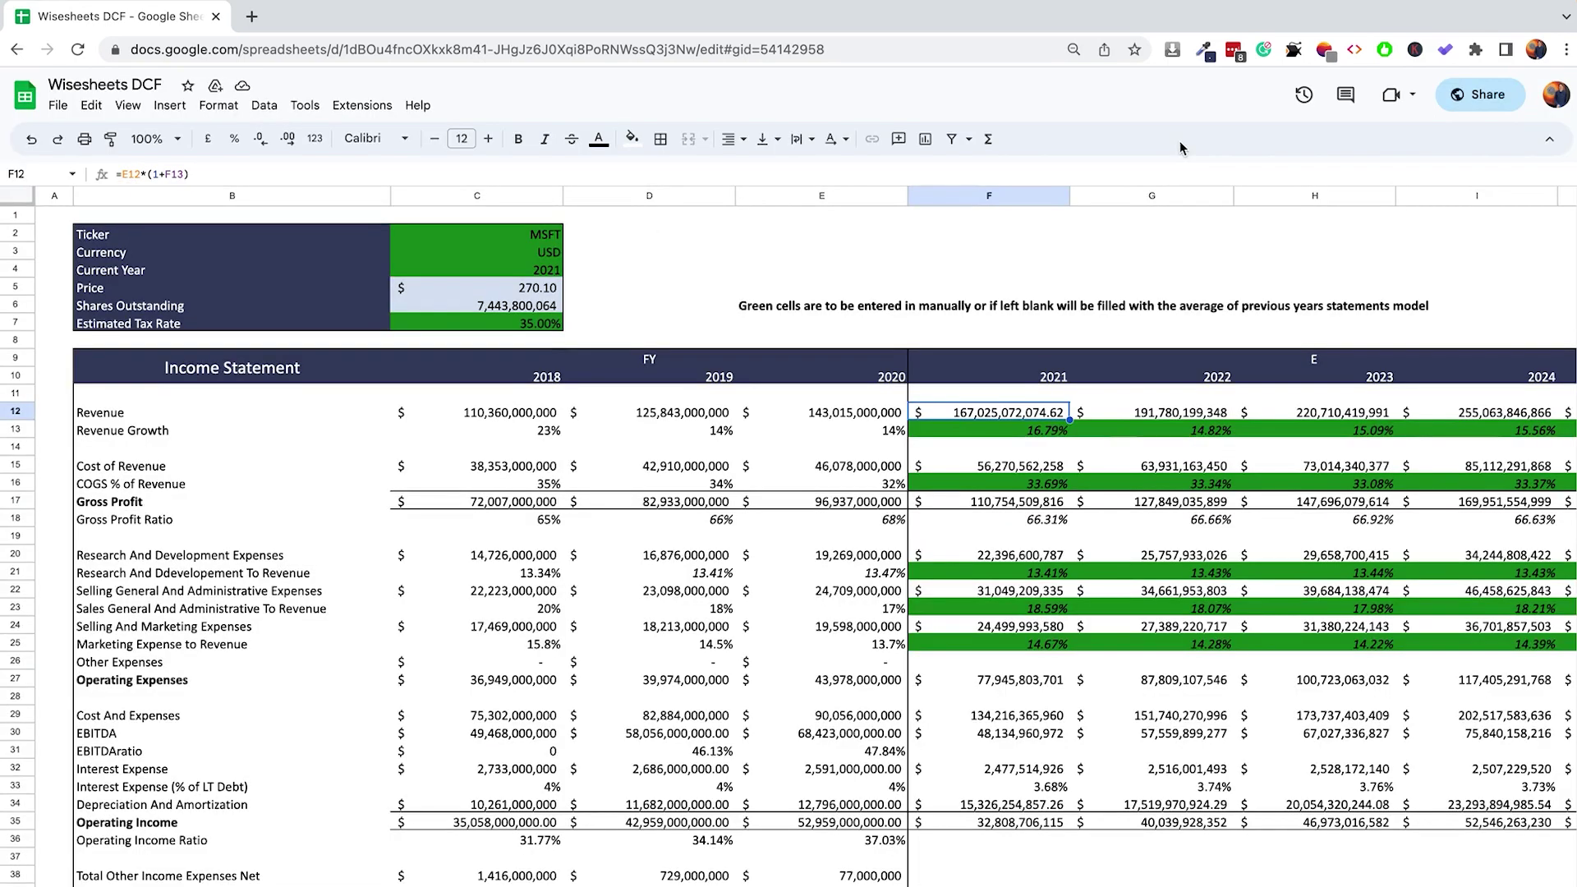
Launch the Wisesheets add-on panel from the Extensions menu
left_click(362, 107)
mouse_move(479, 378)
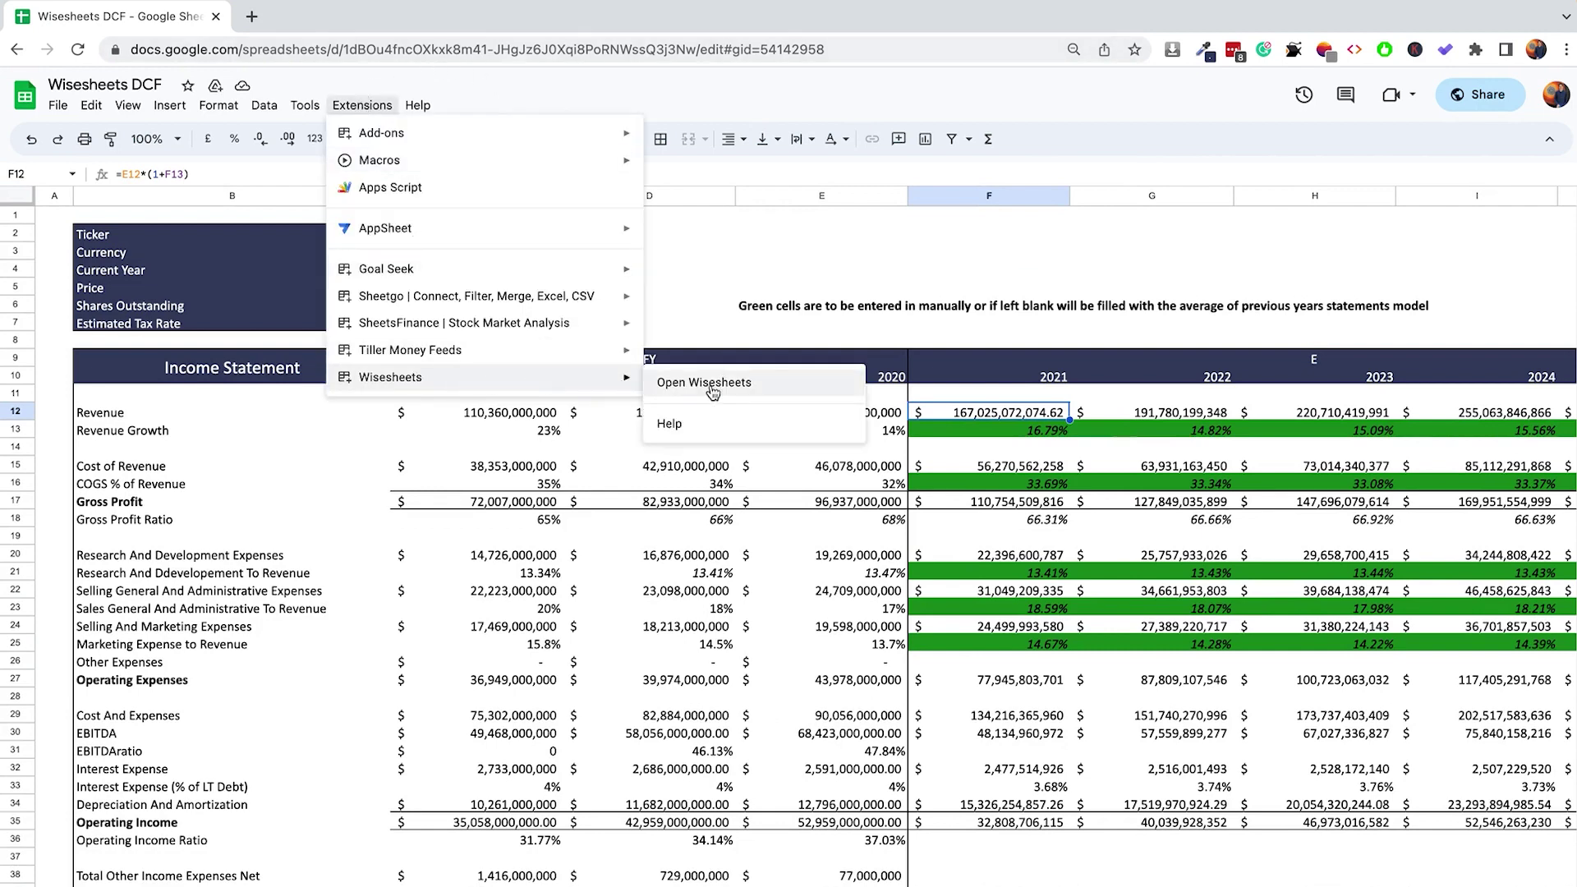
left_click(711, 386)
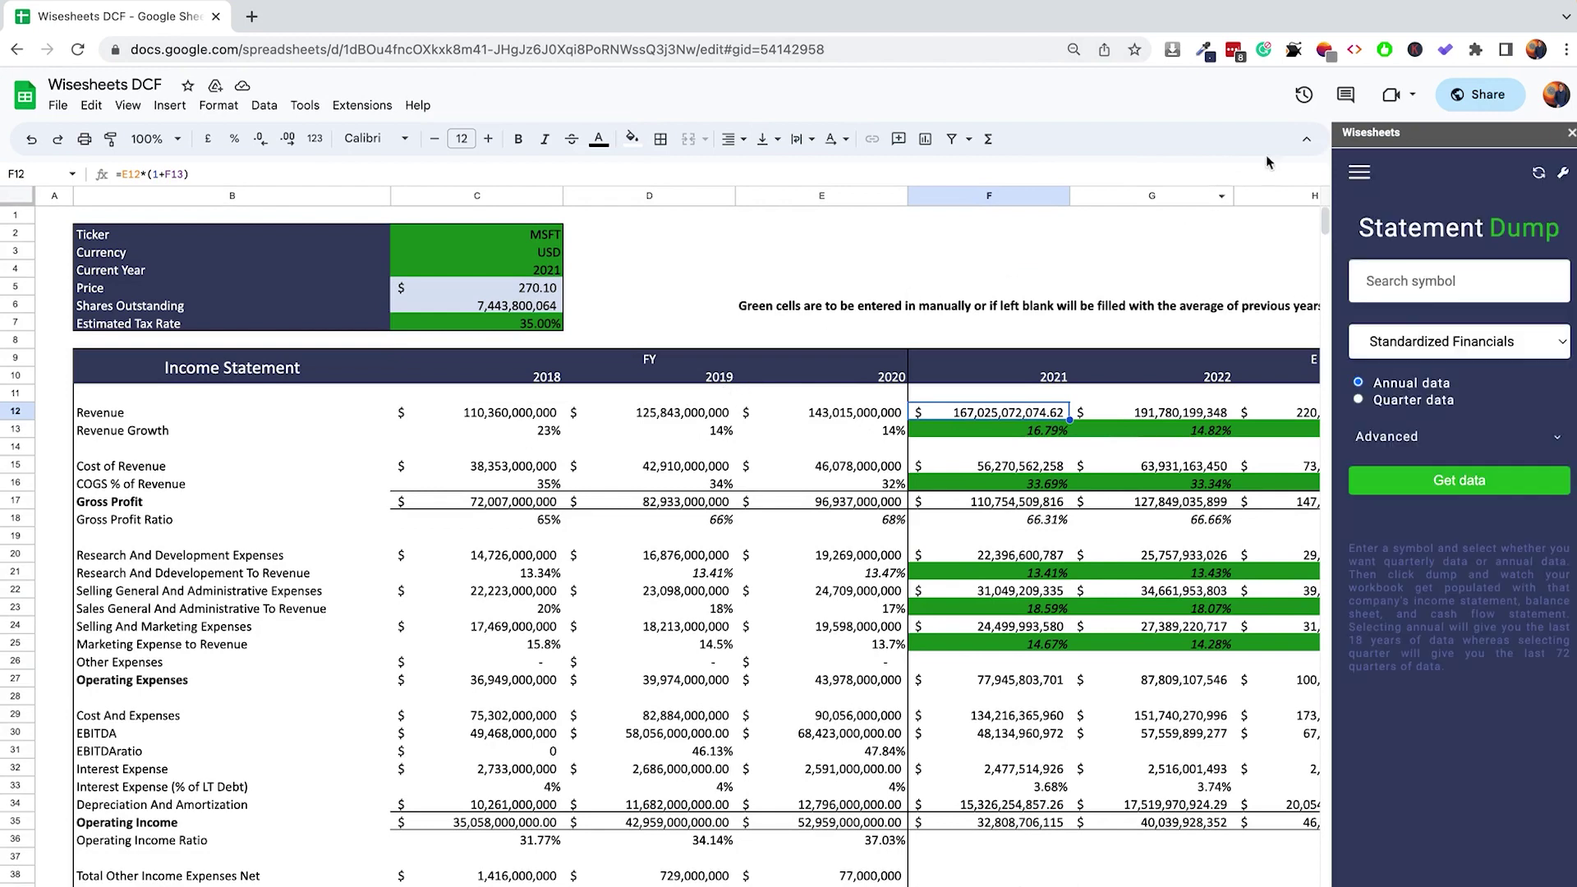
Pick the Discounted Cash Flow Template from the WISE Templates gallery
left_click(1360, 174)
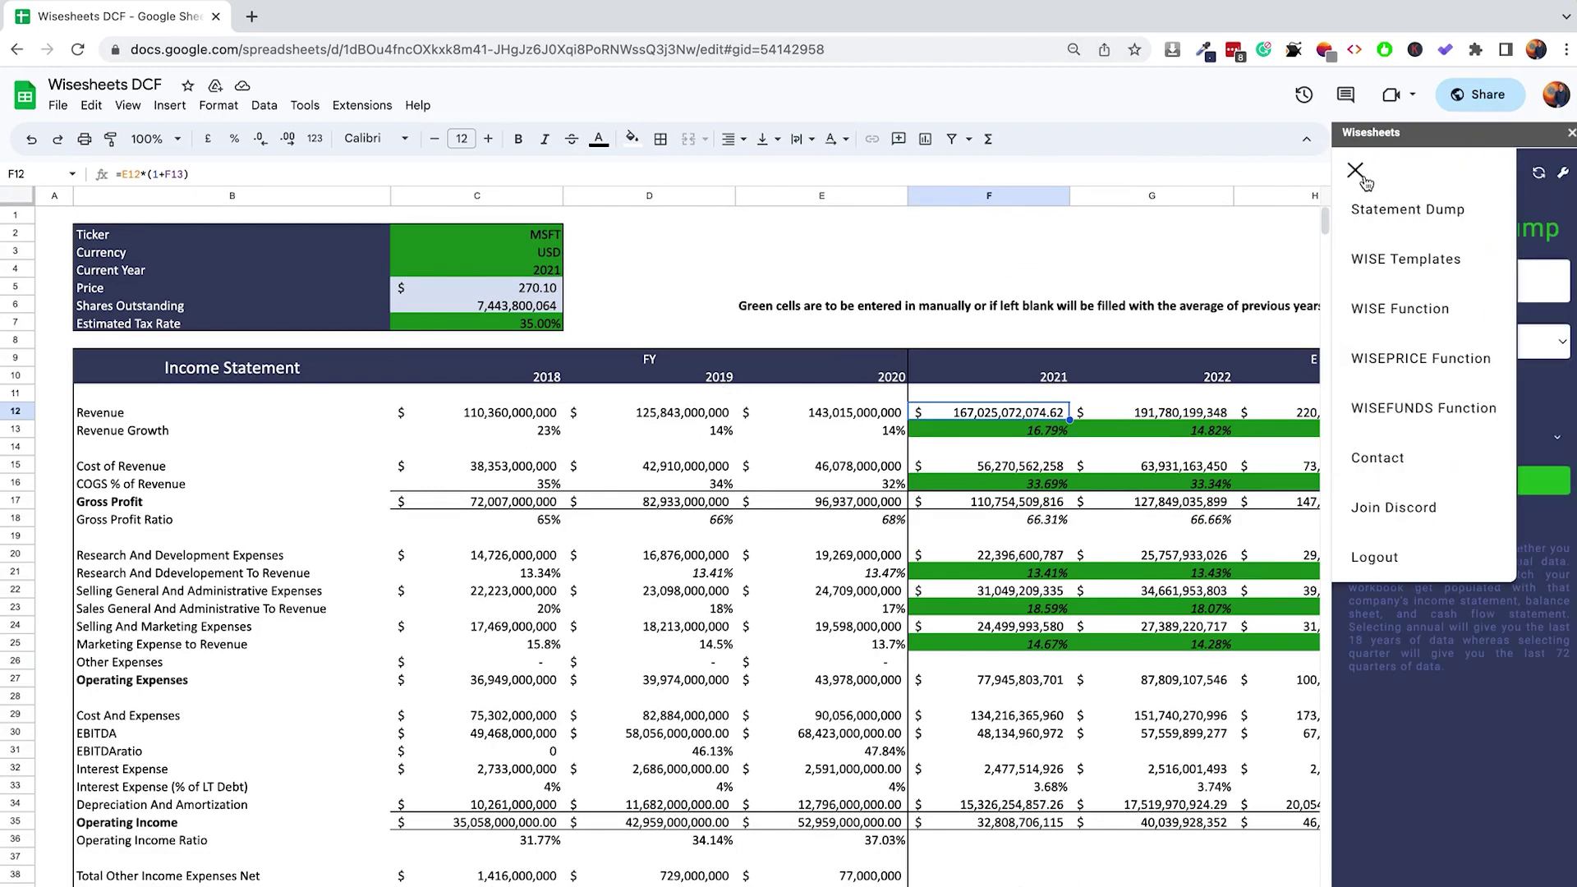
left_click(1405, 264)
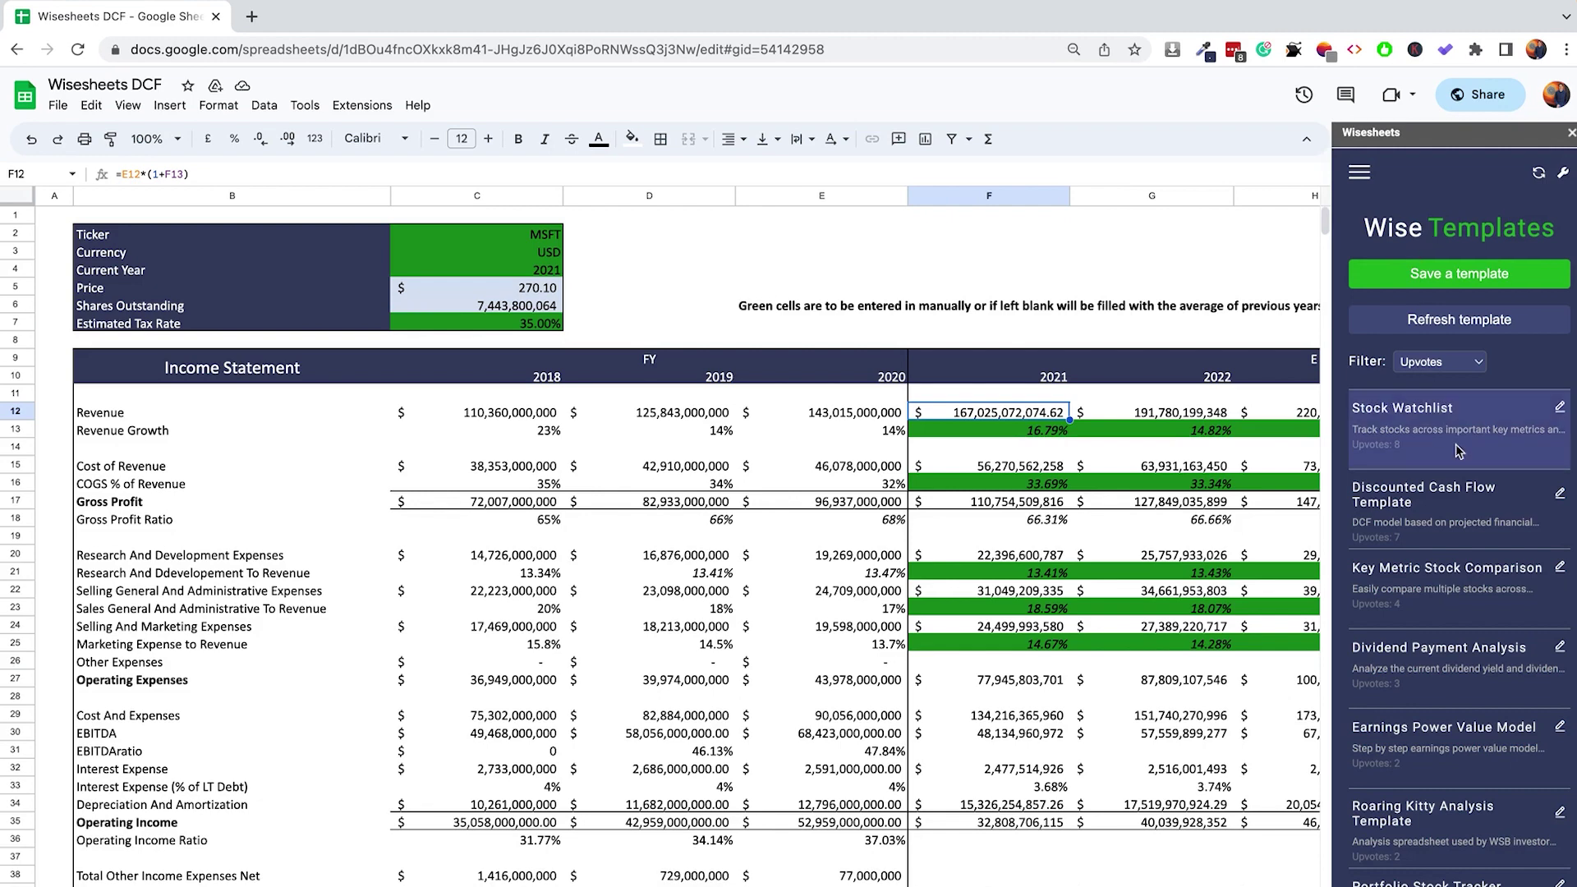
scroll(1456, 451, "down", 3)
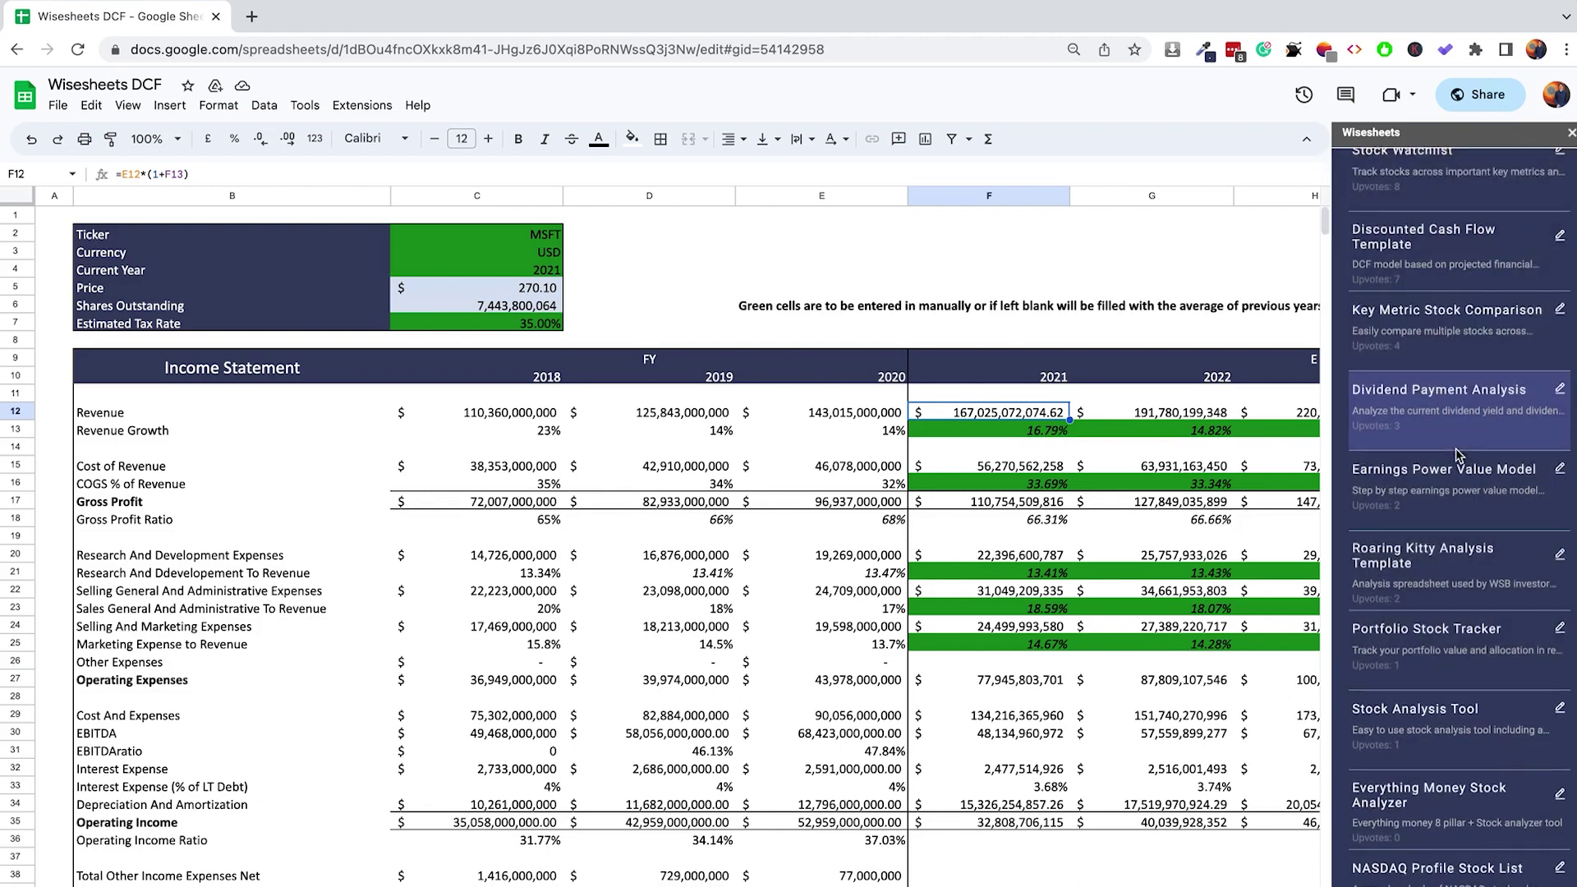
scroll(1456, 454, "down", 1)
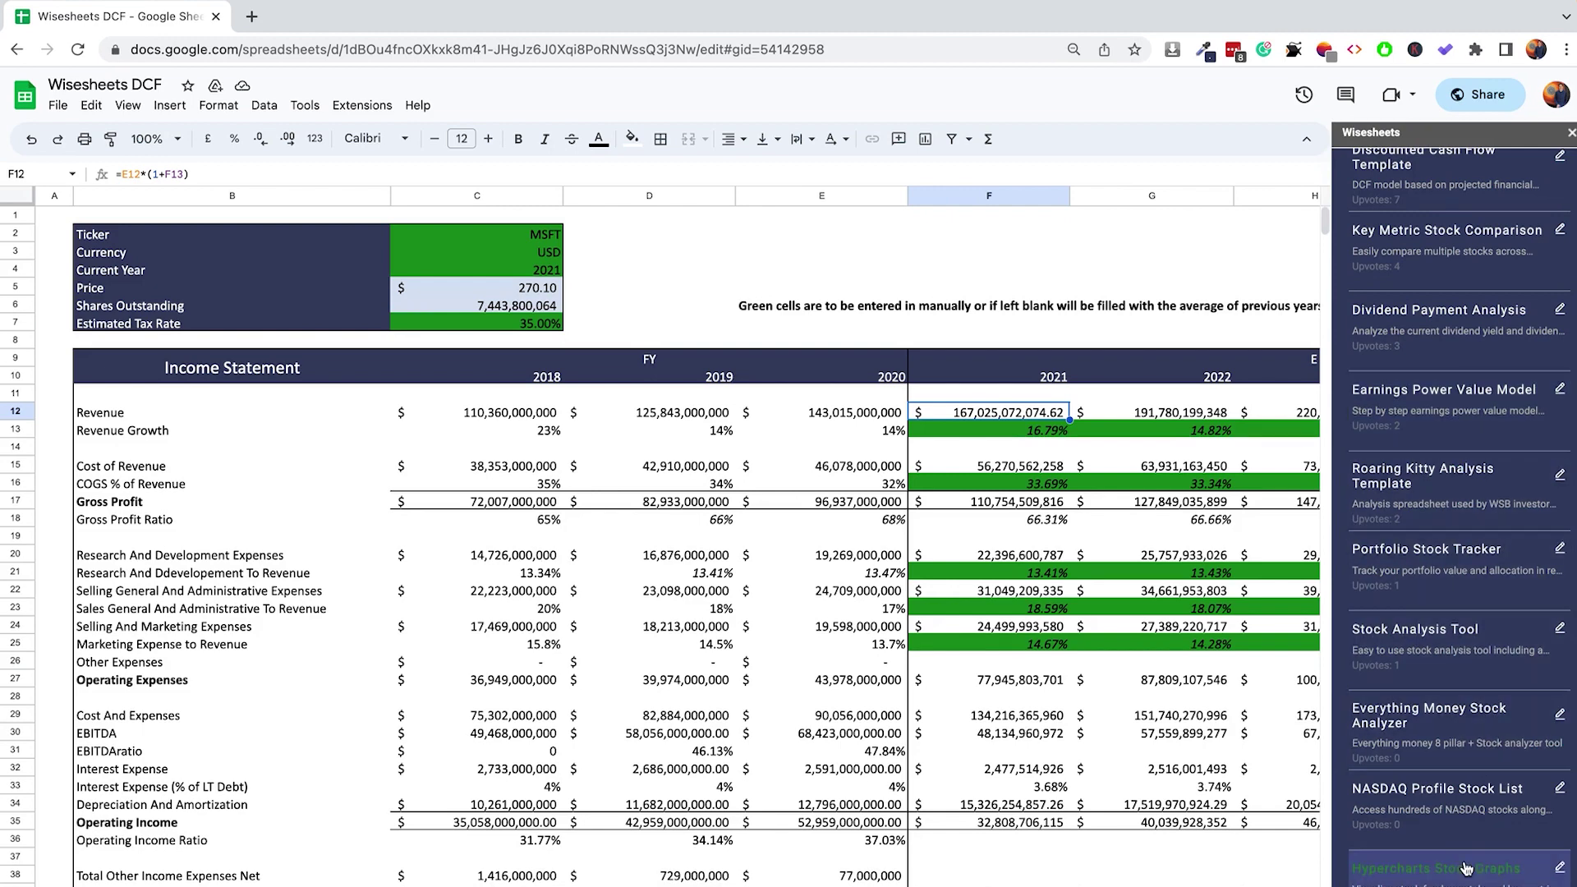
scroll(1469, 834, "up", 1)
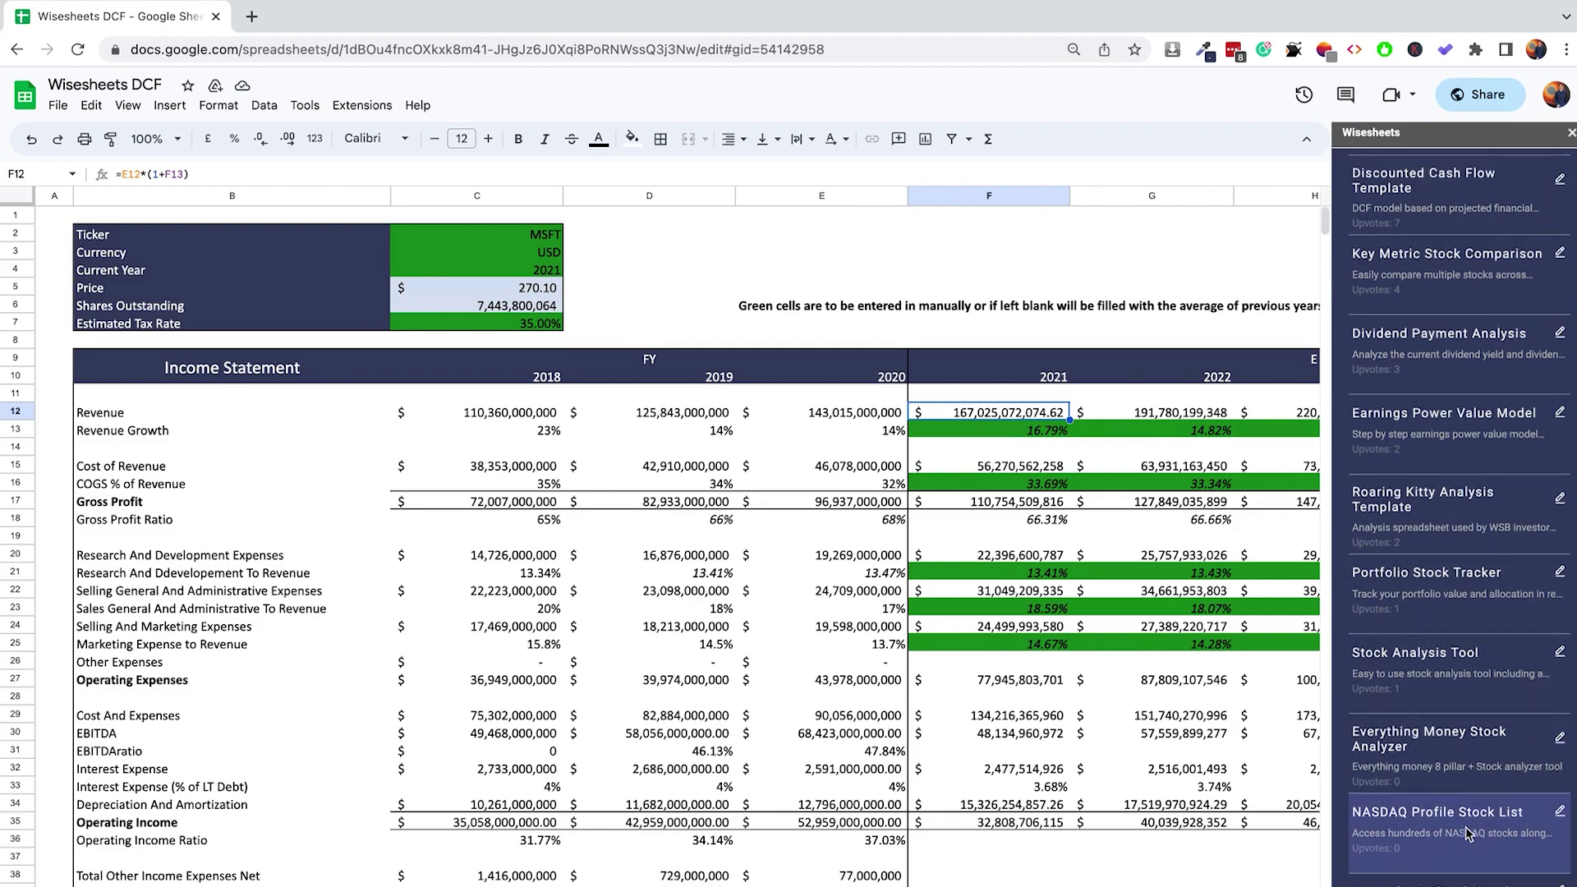
scroll(1466, 824, "up", 3)
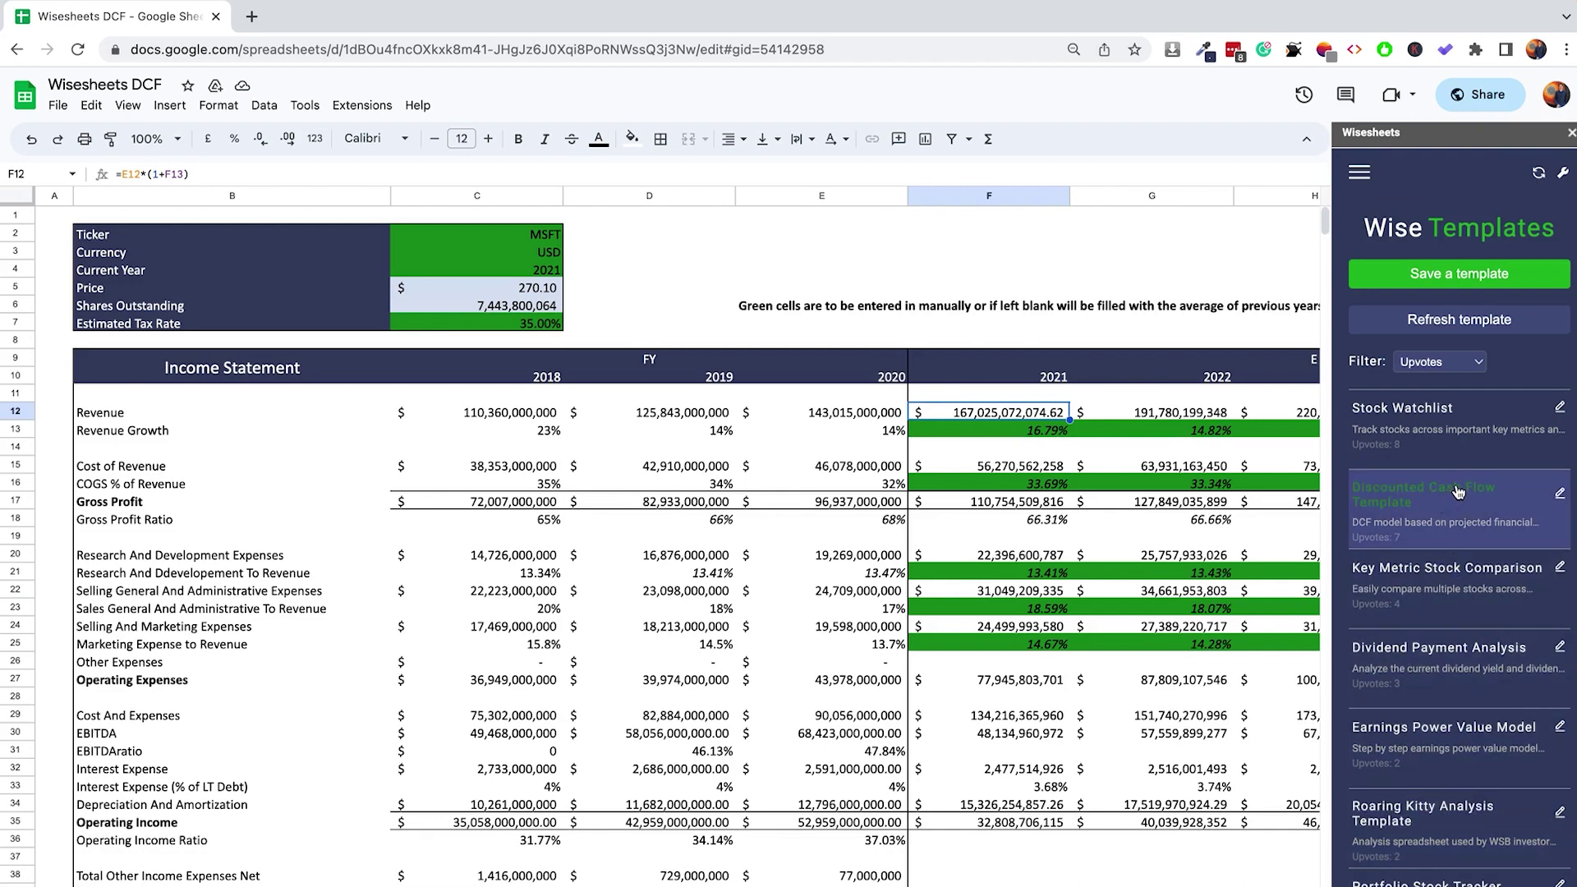
left_click(1459, 491)
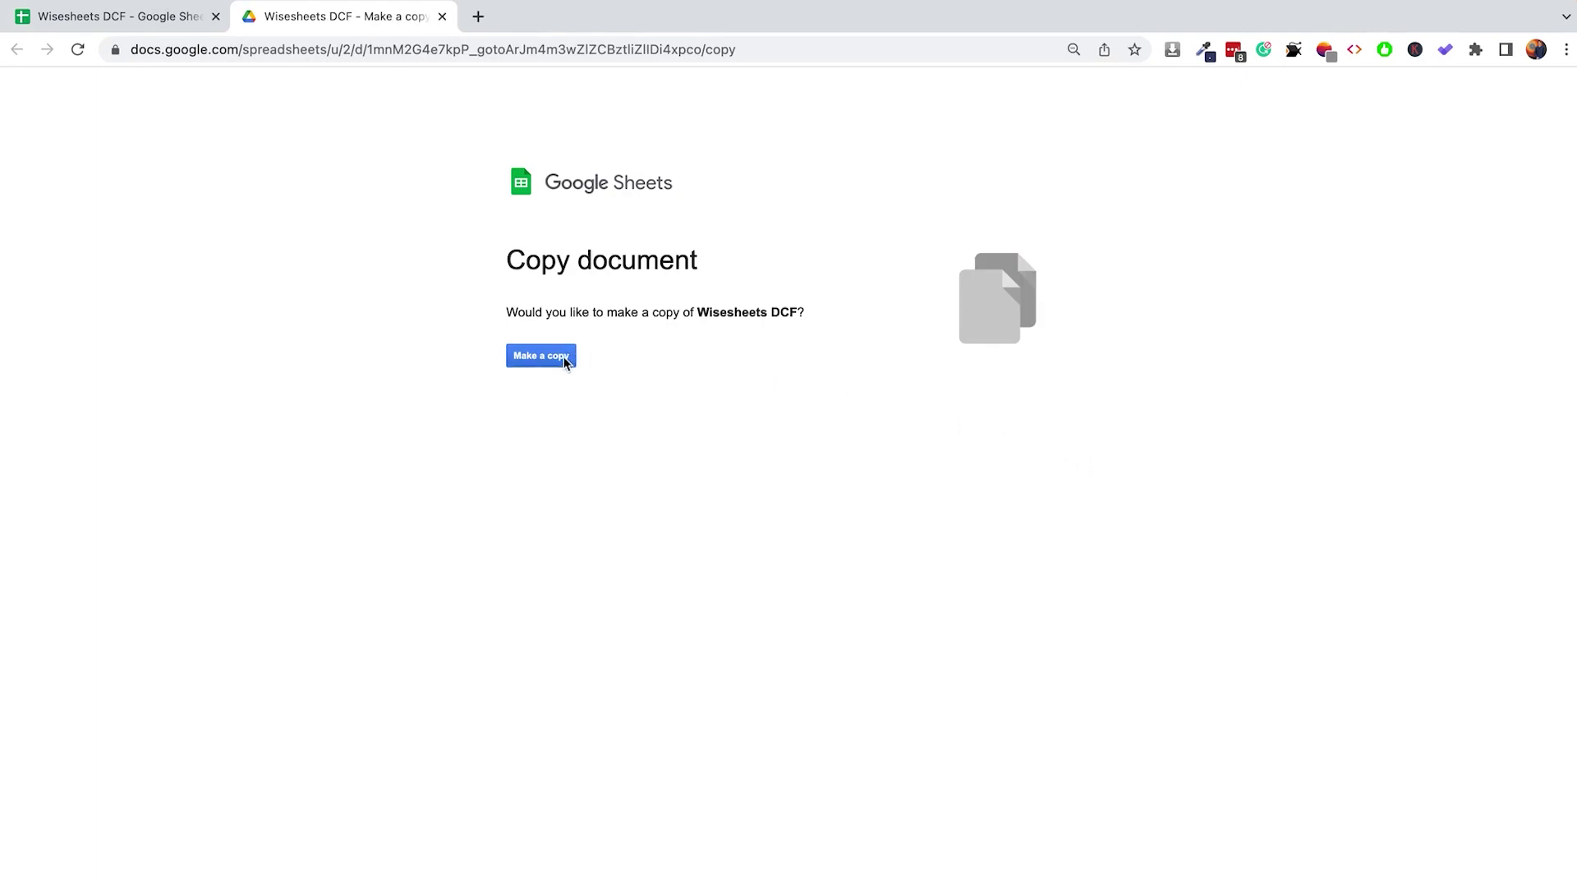
Close the 'Make a copy' browser tab and the Wisesheets sidebar
left_click(442, 17)
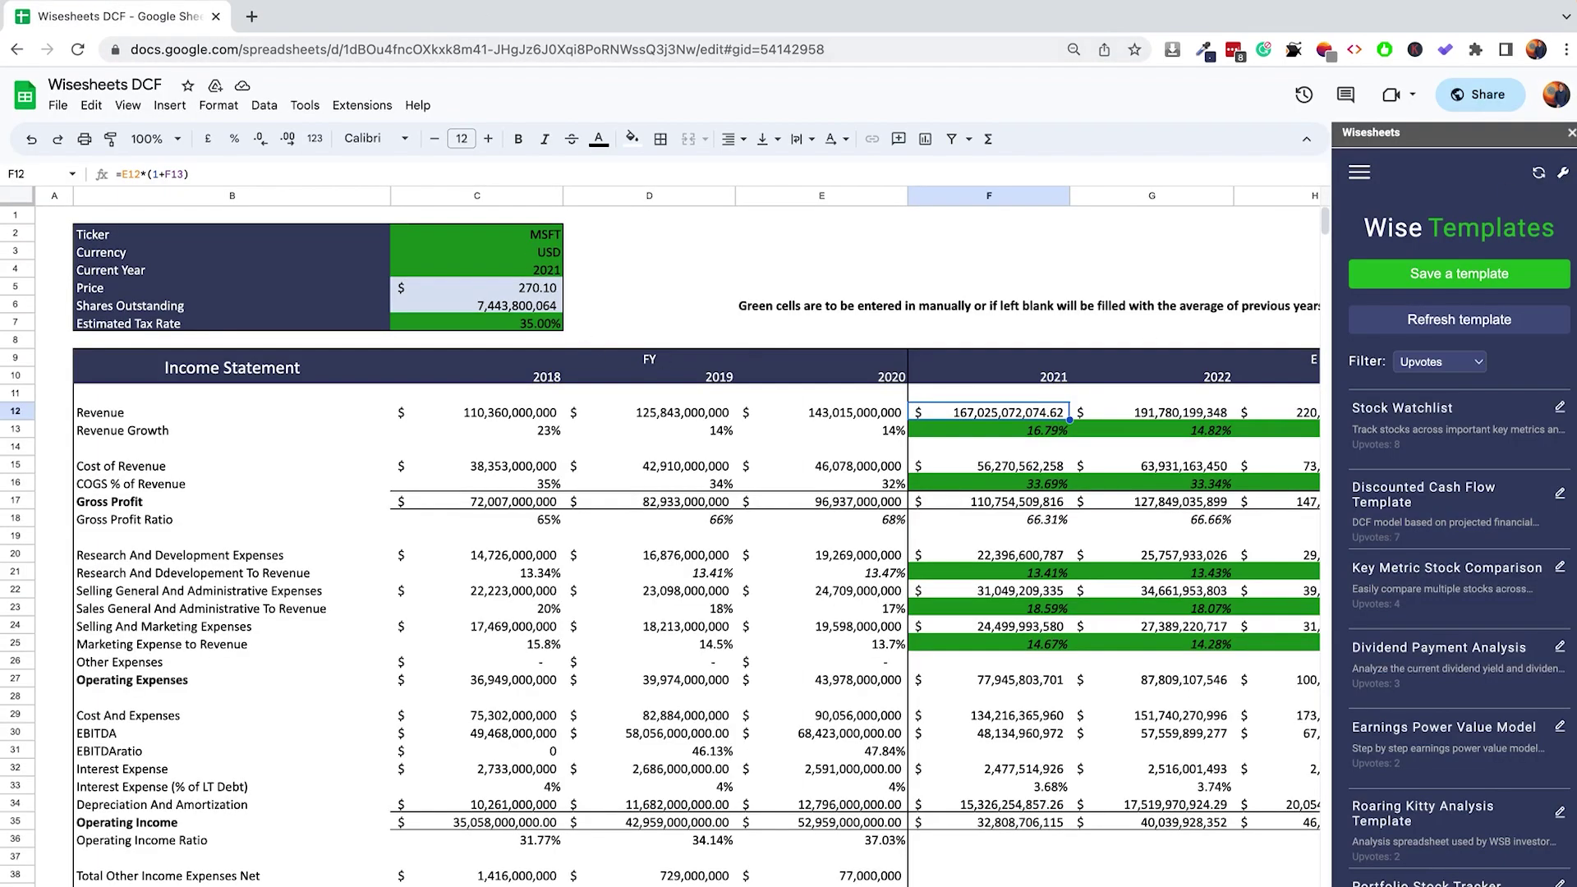
left_click(1570, 134)
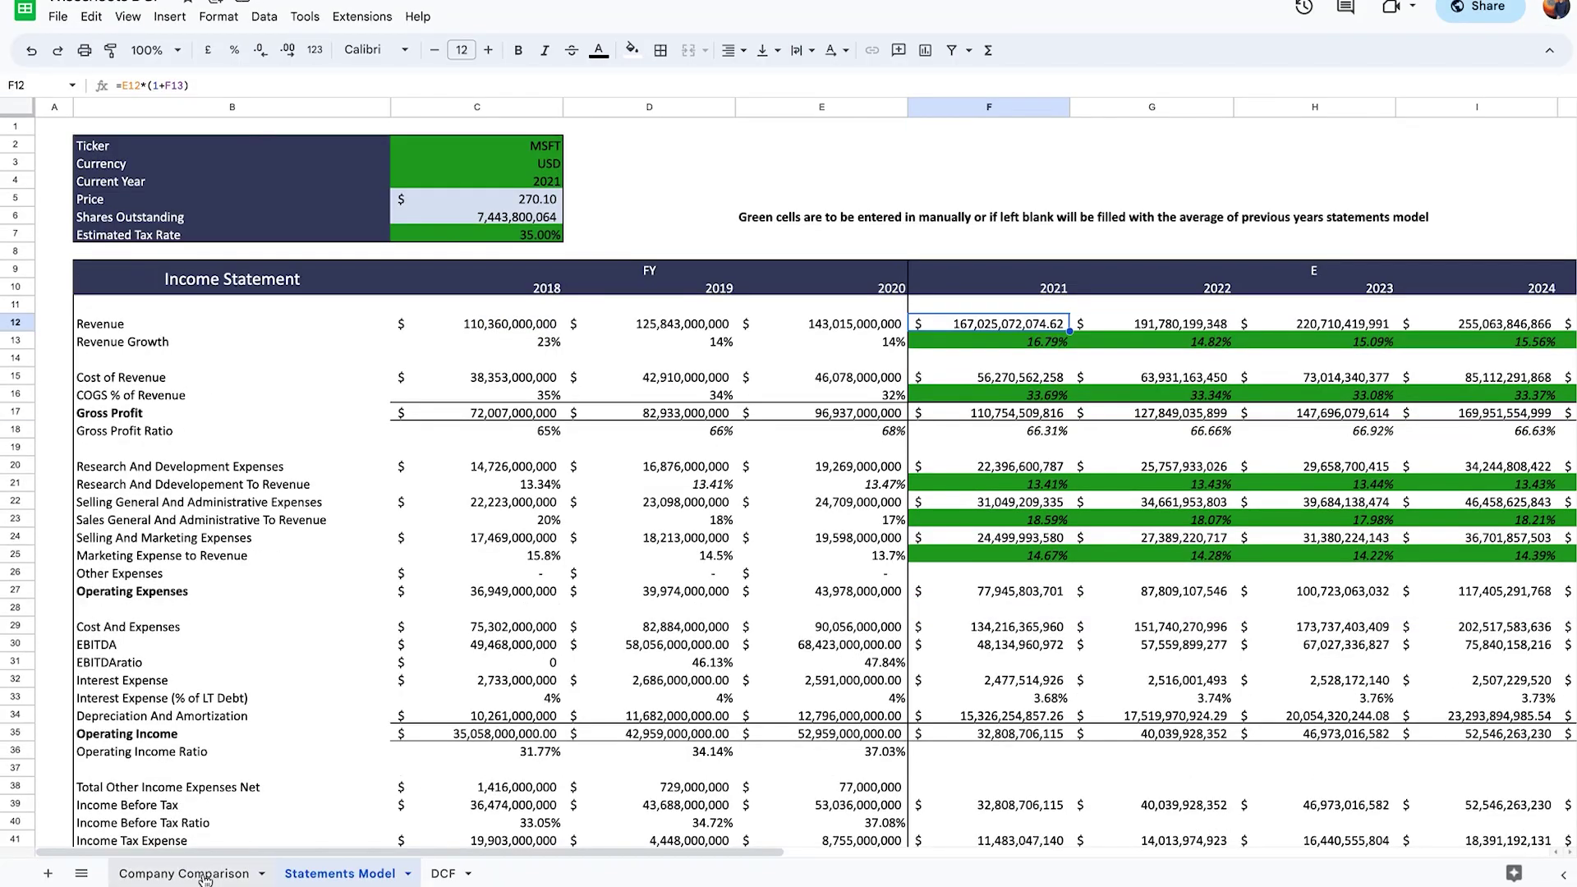
Switch to Company Comparison and select the ticker row starting at C5
left_click(205, 877)
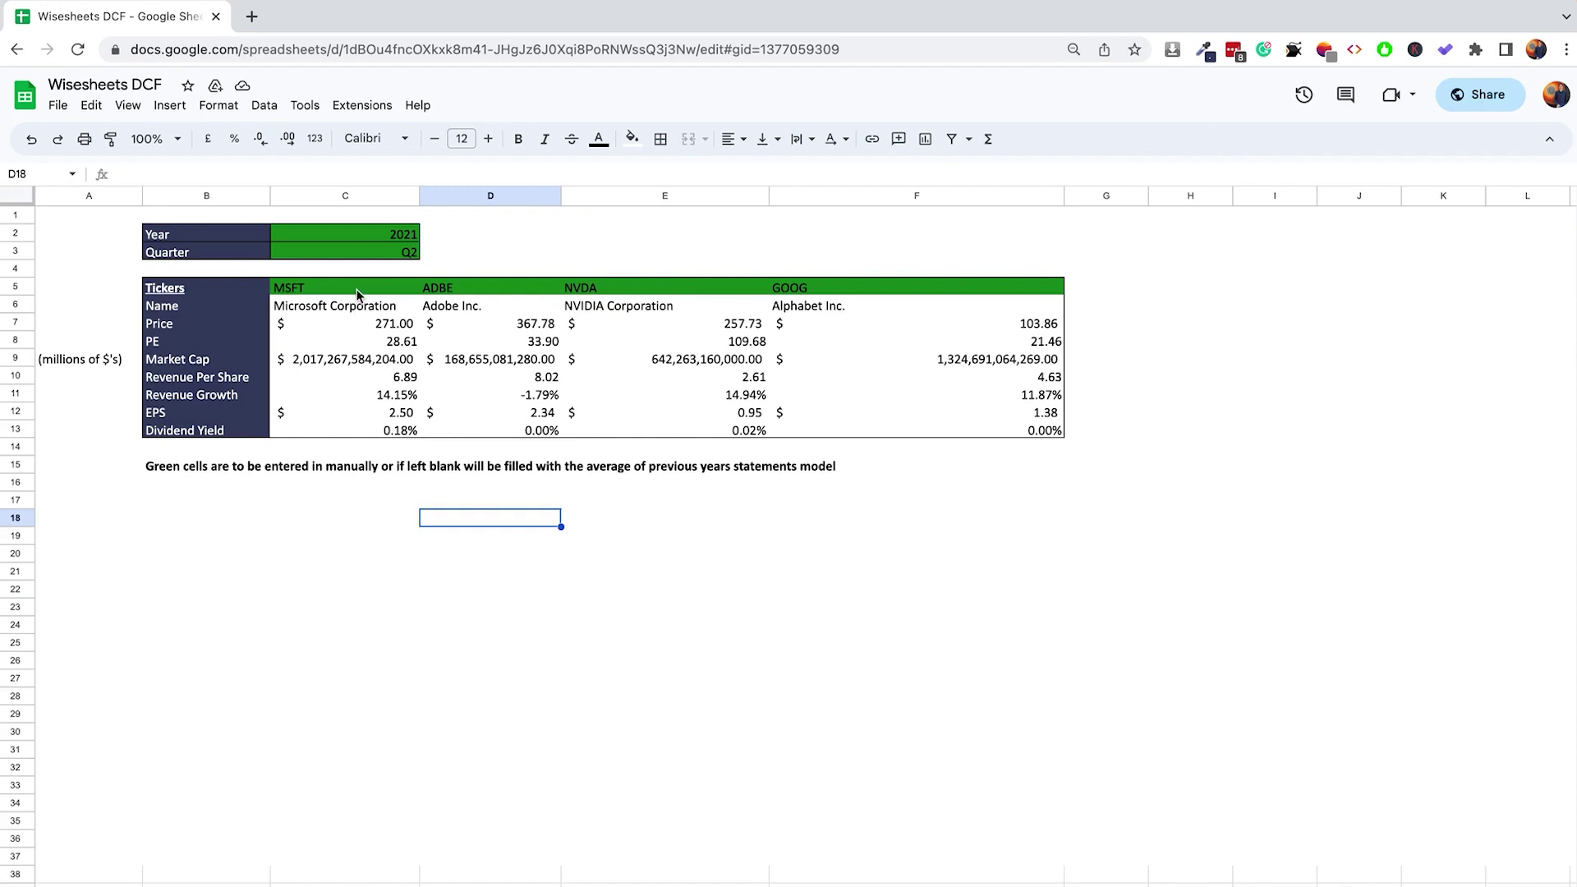
left_click_drag(356, 287, 1007, 293)
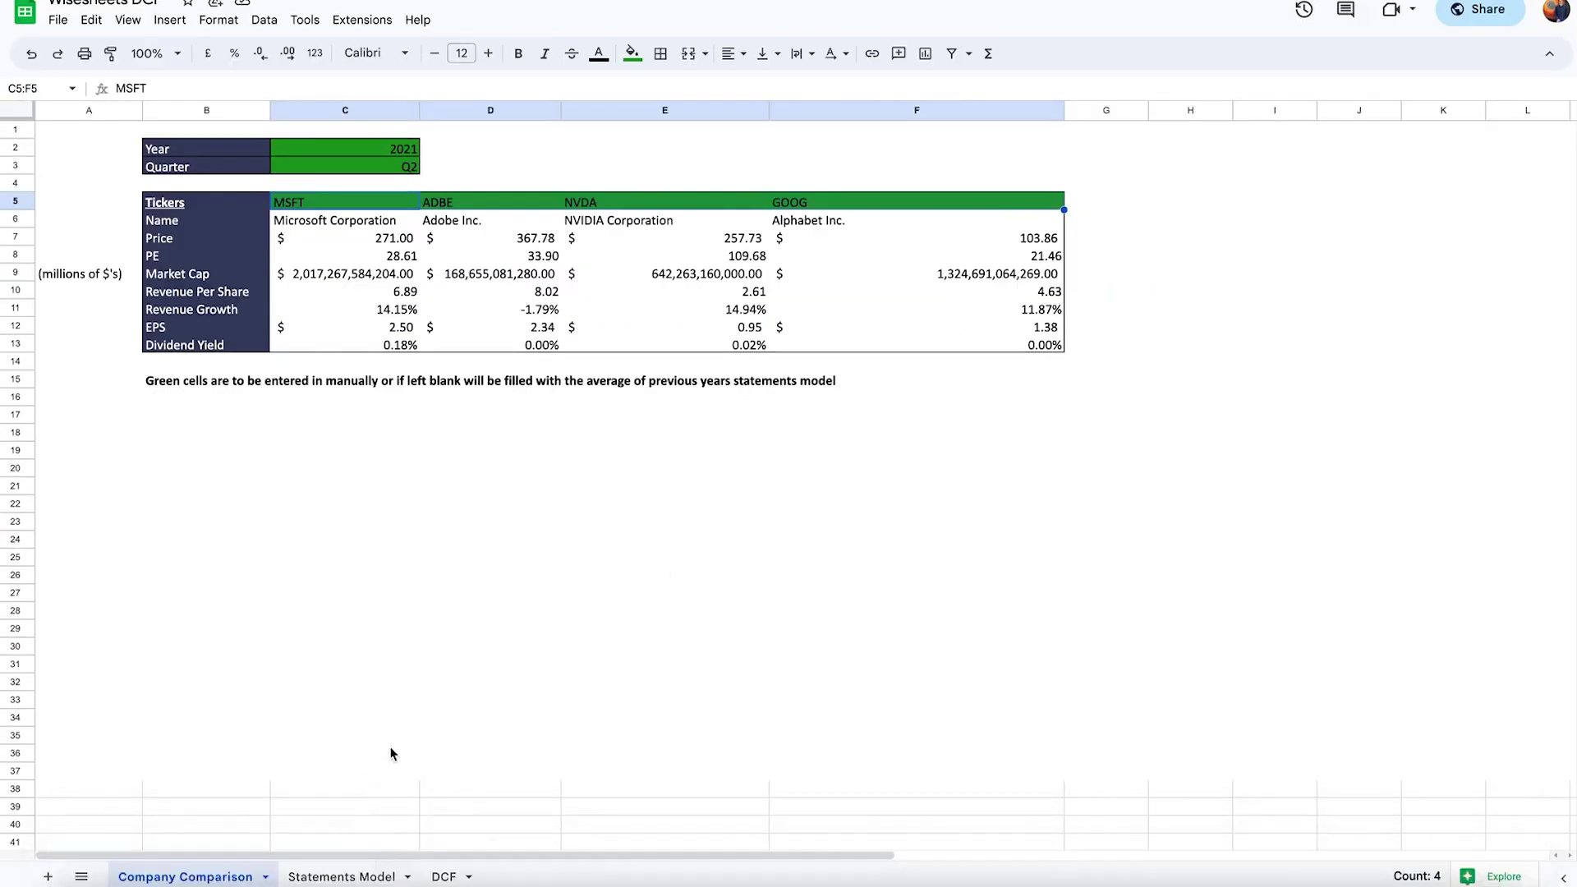
On Statements Model, change the C2 ticker from MSFT to AAPL, then return to Company Comparison
left_click(345, 875)
left_click(526, 154)
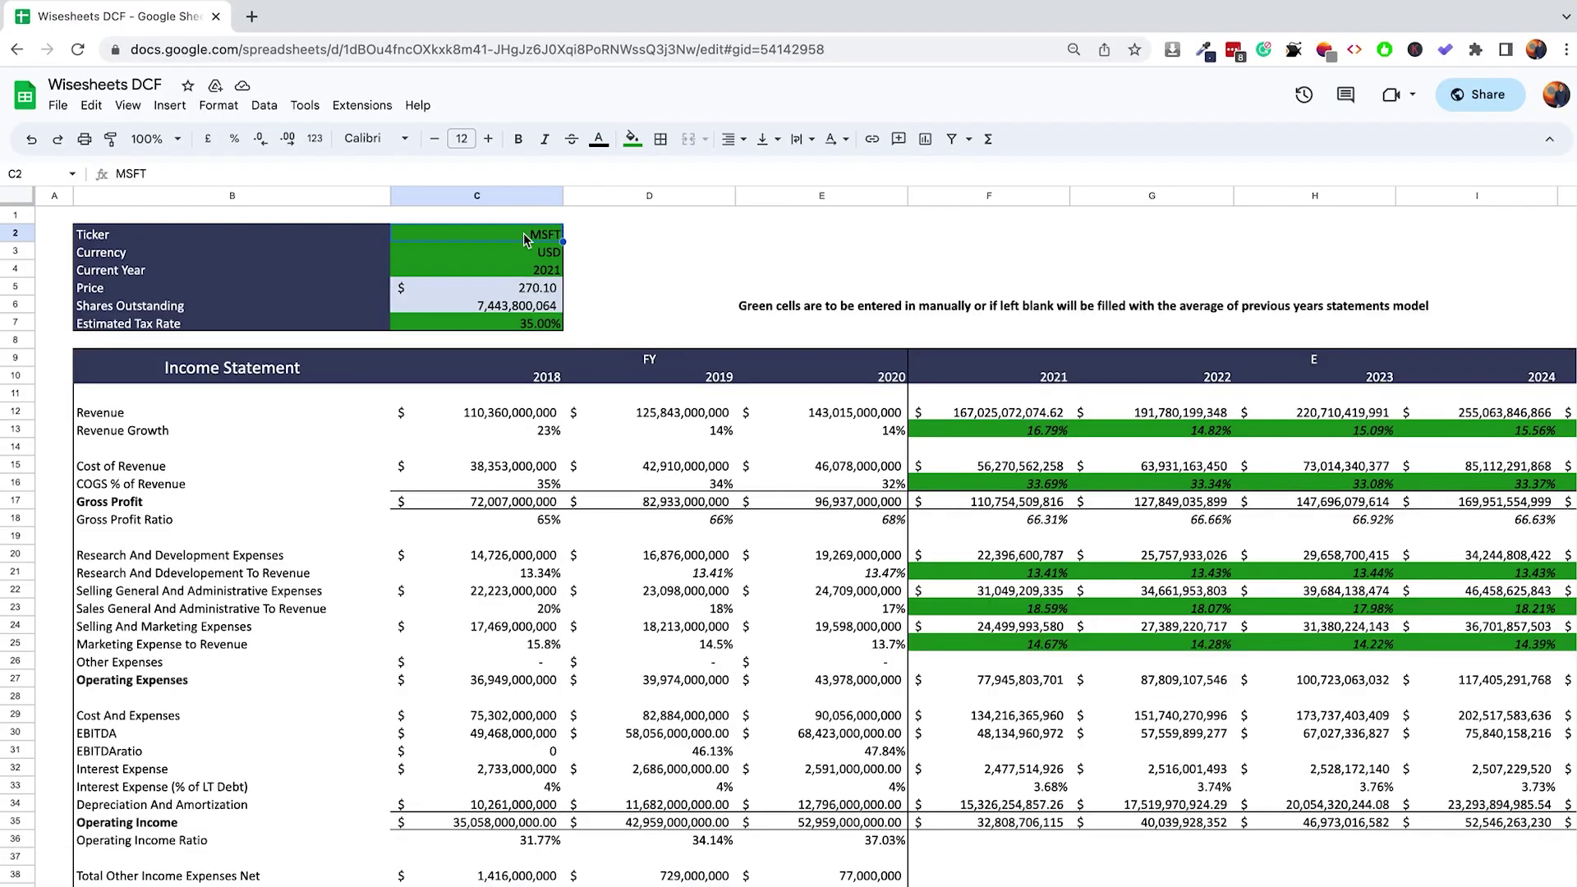
key("Delete")
type("AAPL")
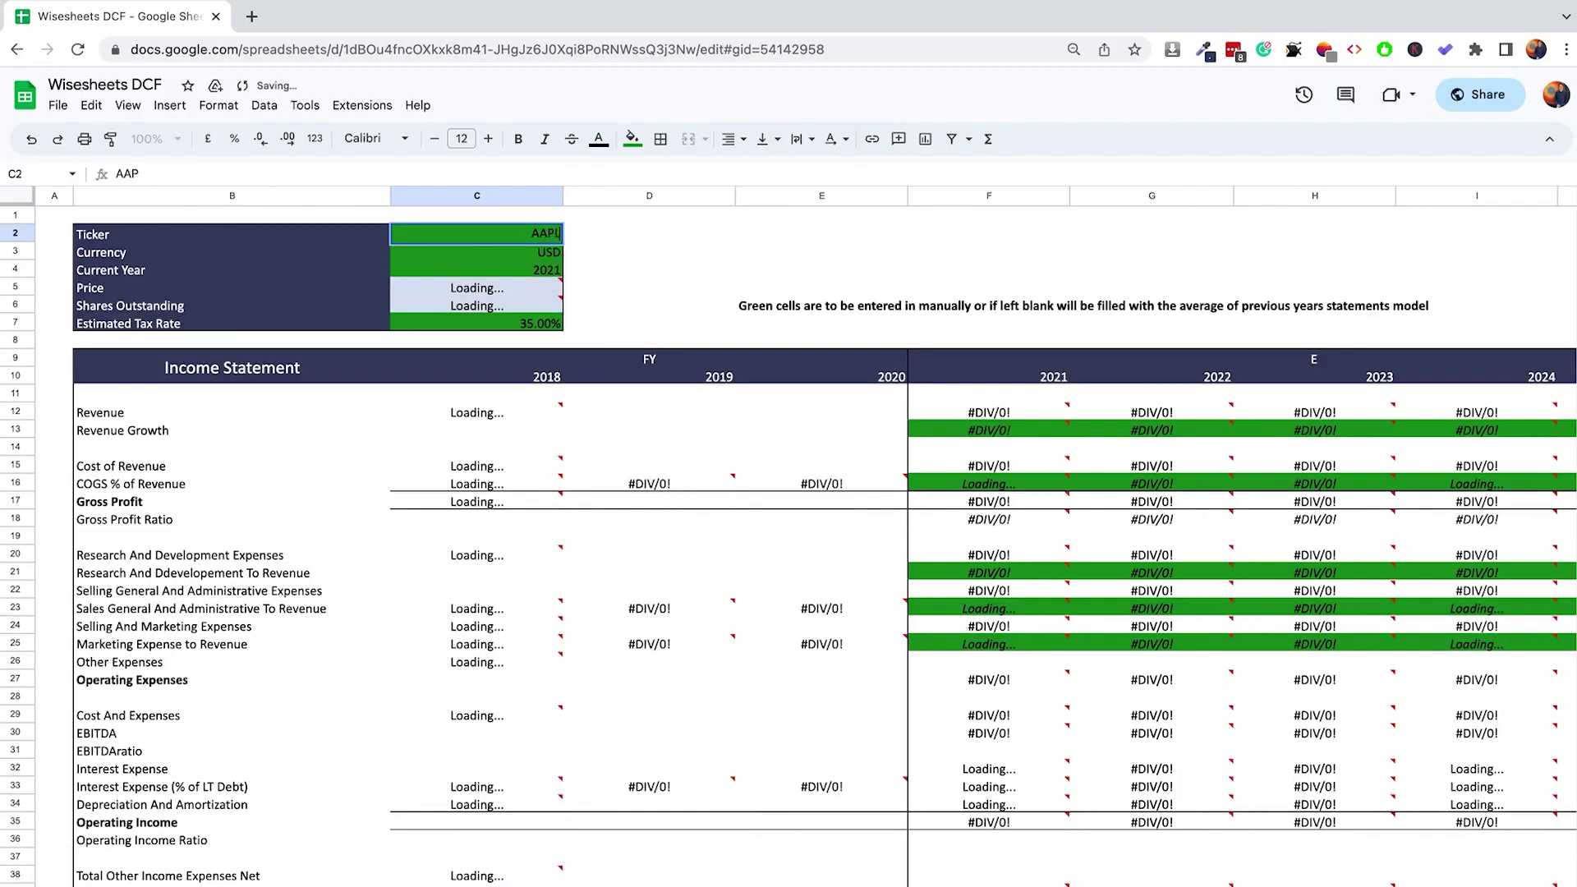
key("Return")
left_click(197, 872)
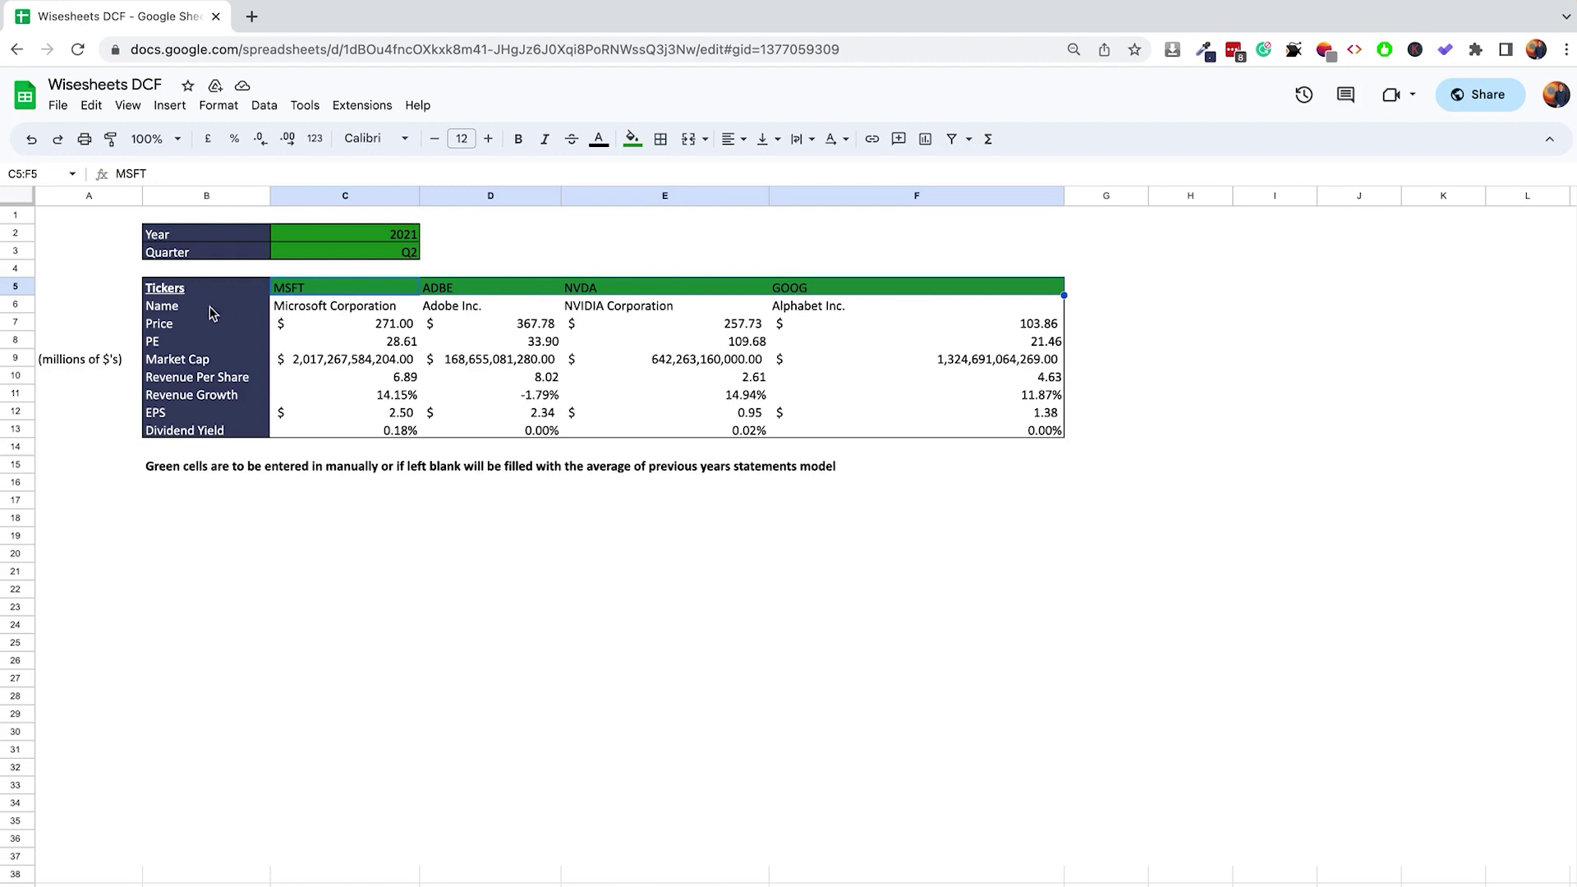
Swap the NVDA ticker in E5 for AAPL and inspect the formula fetching company data
left_click(182, 309)
left_click_drag(182, 309, 216, 434)
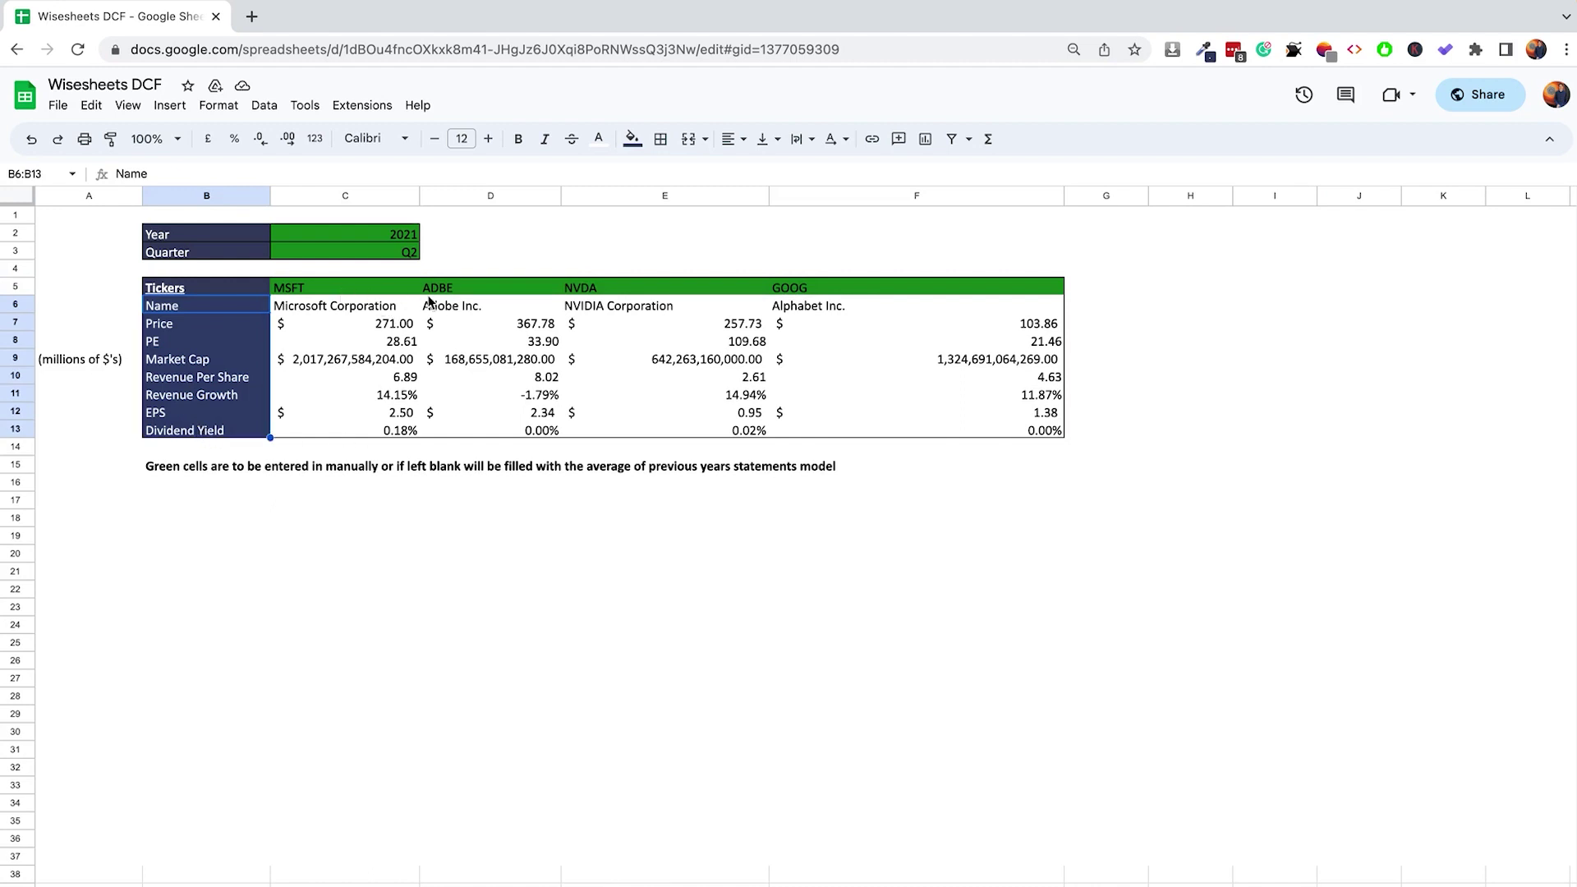
left_click(631, 293)
key("Delete")
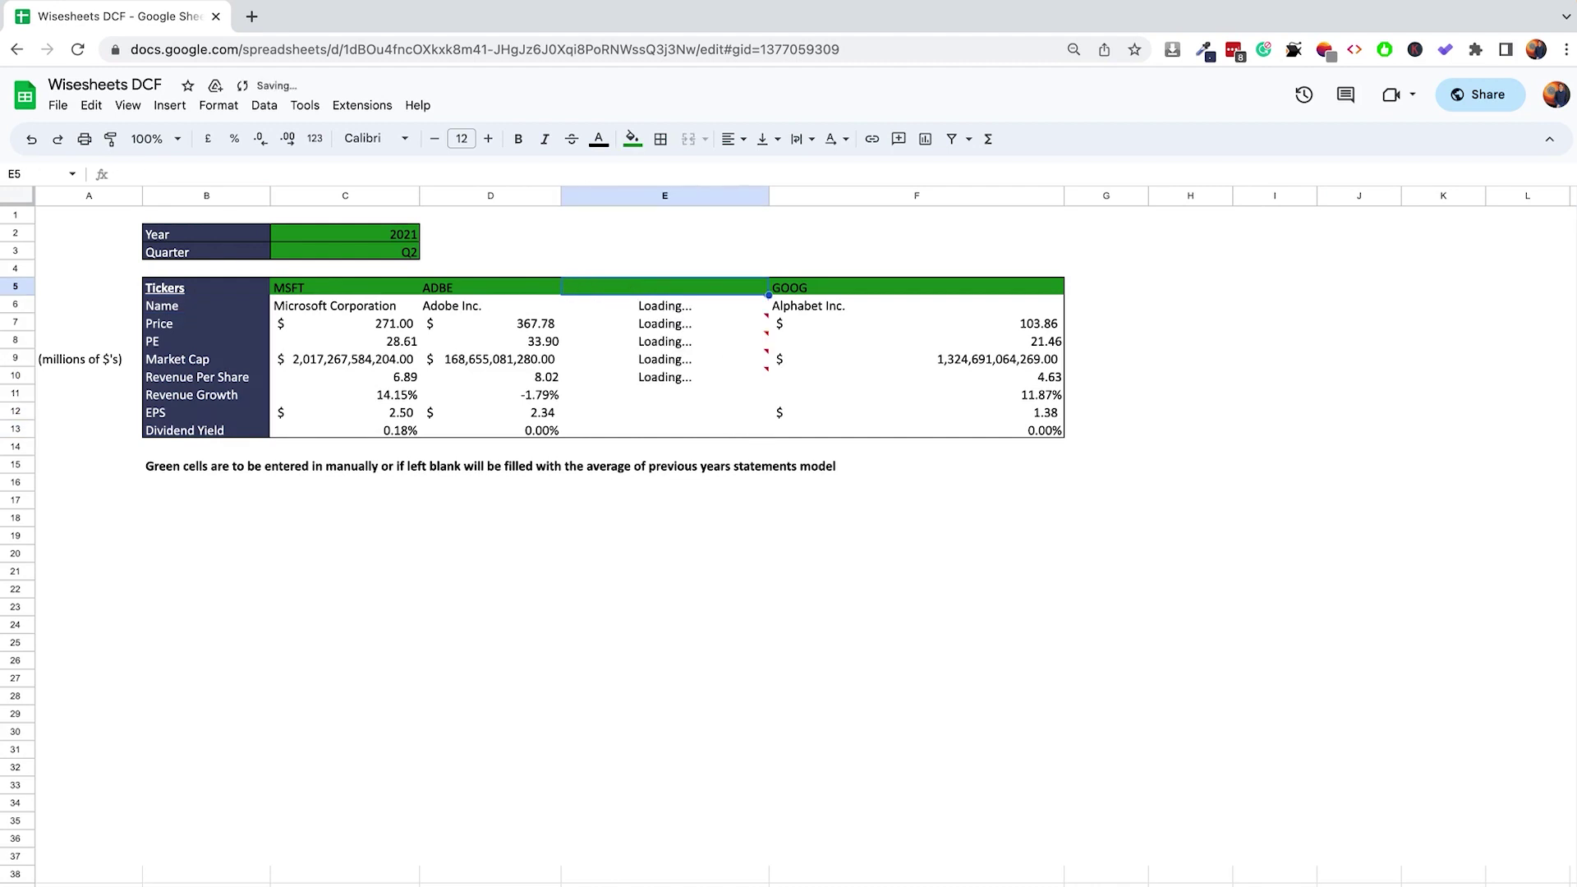
type("AAPL")
key("Return")
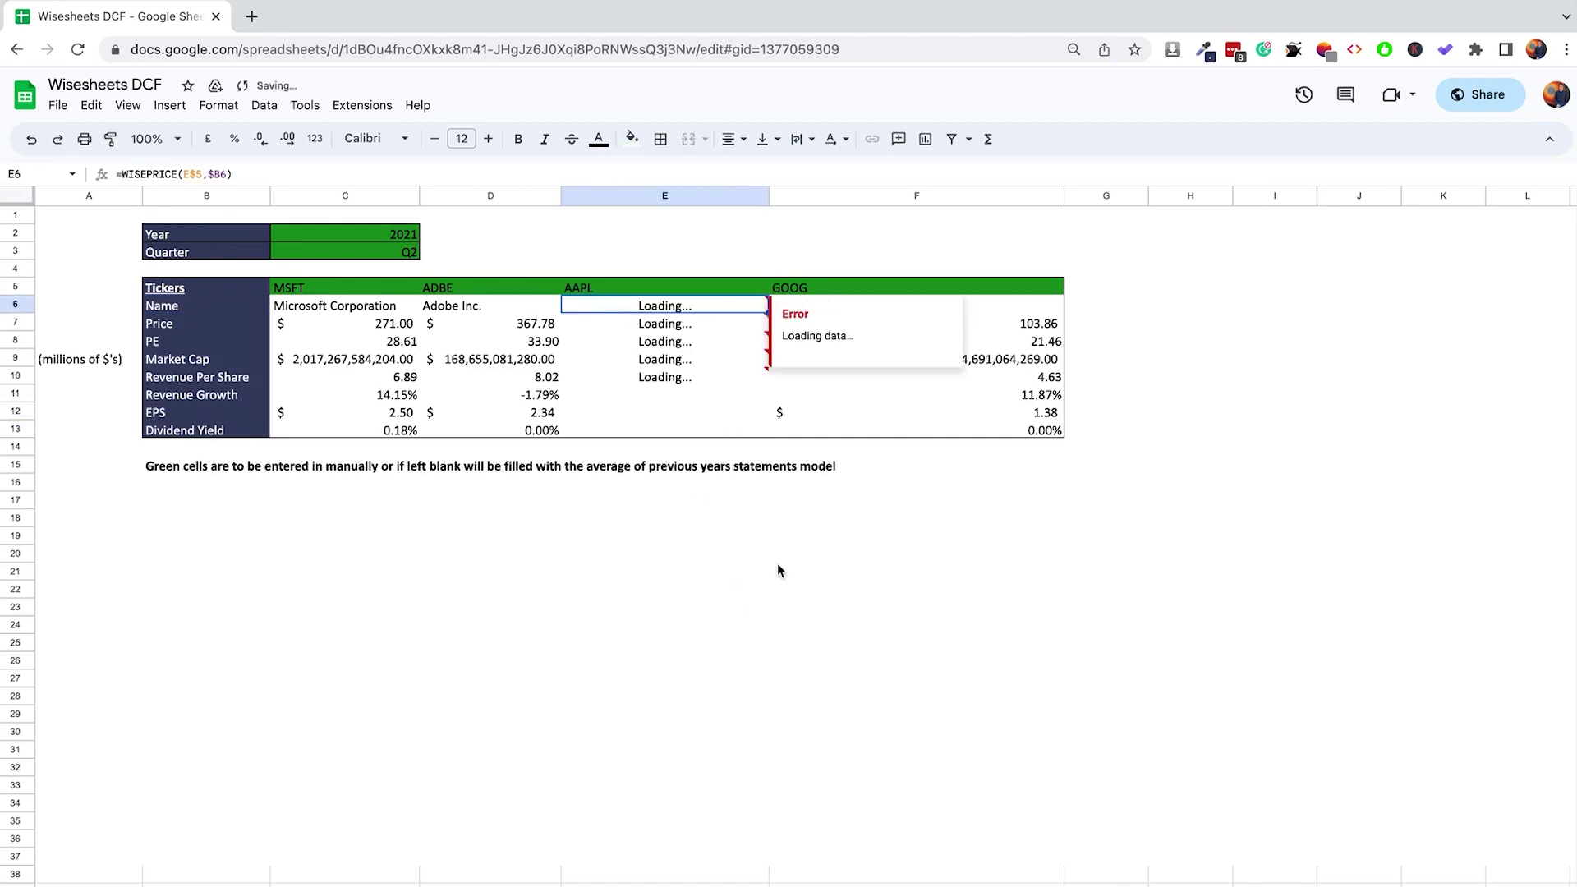
left_click(786, 540)
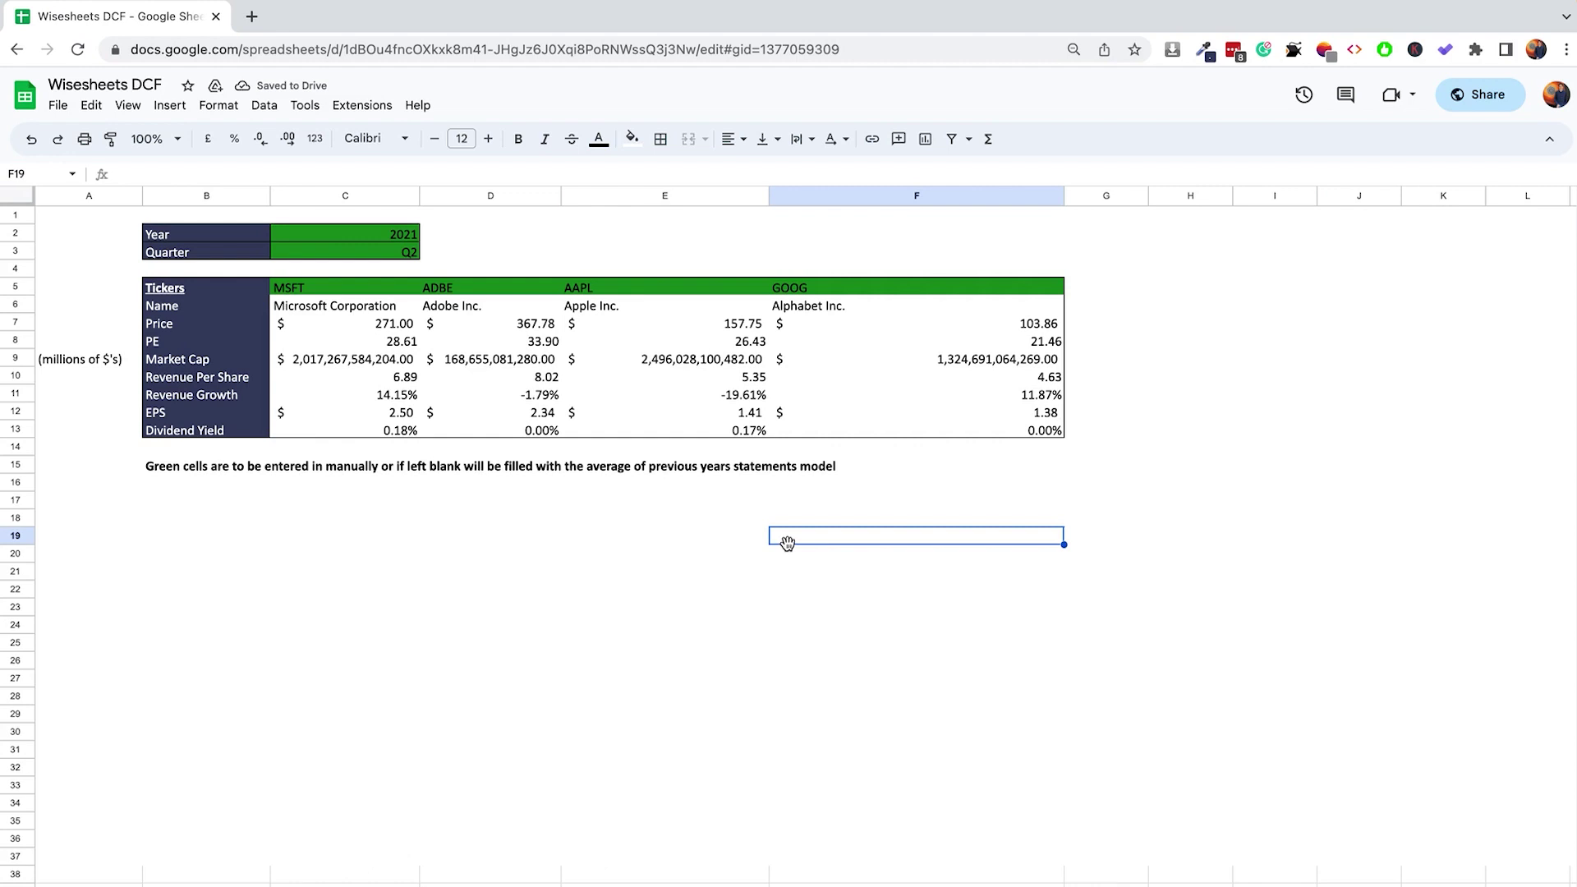
left_click(883, 309)
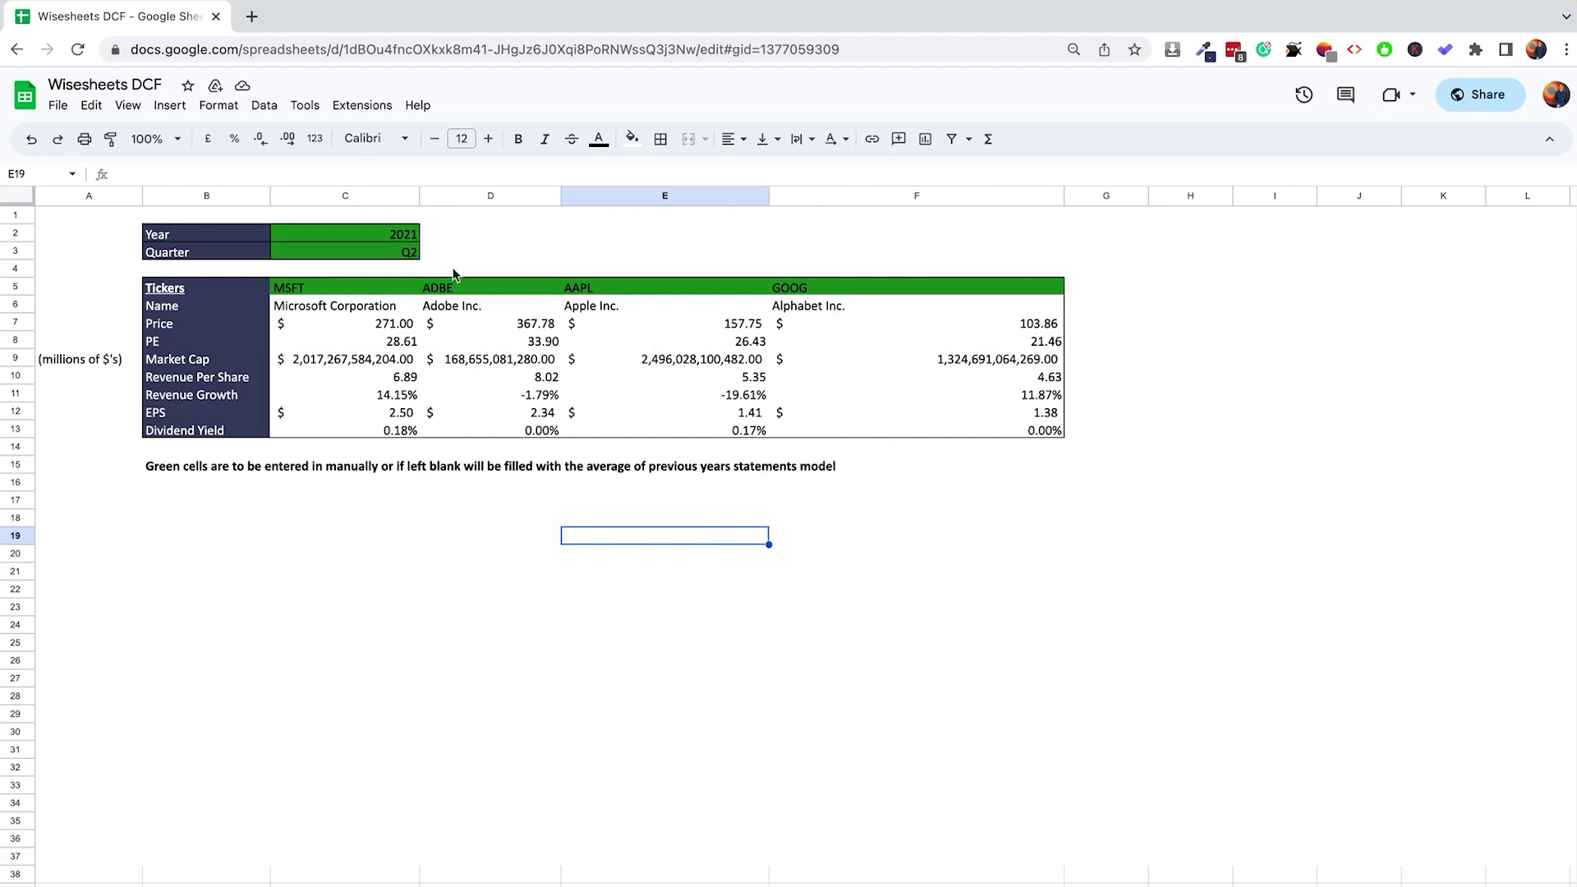
left_click(402, 238)
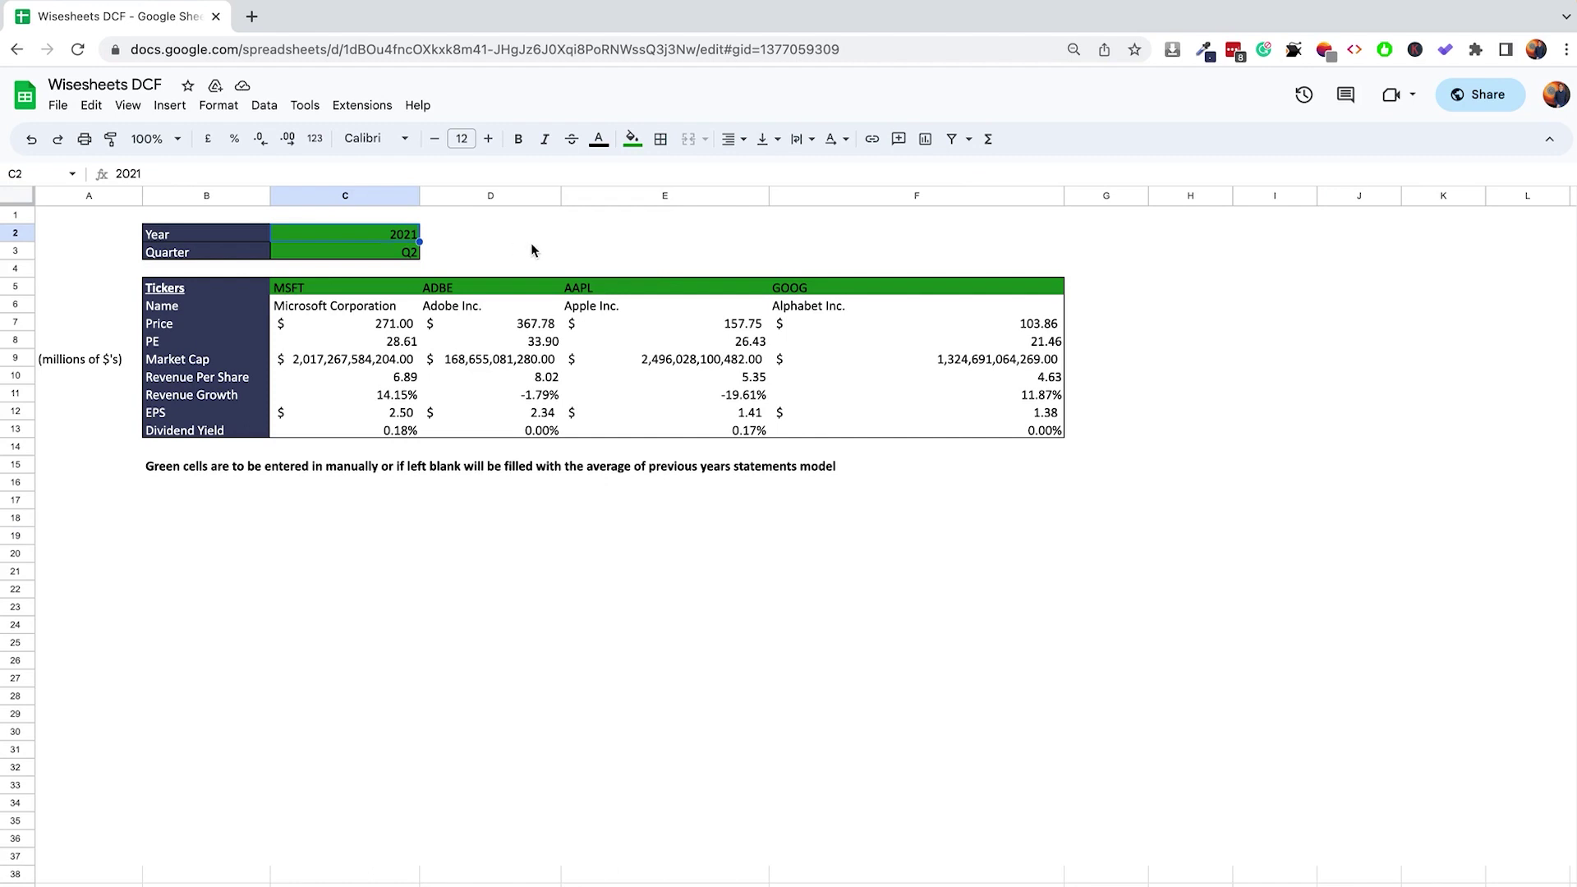
Set the comparison year to 2022 and the quarter to Q1
key("BackSpace")
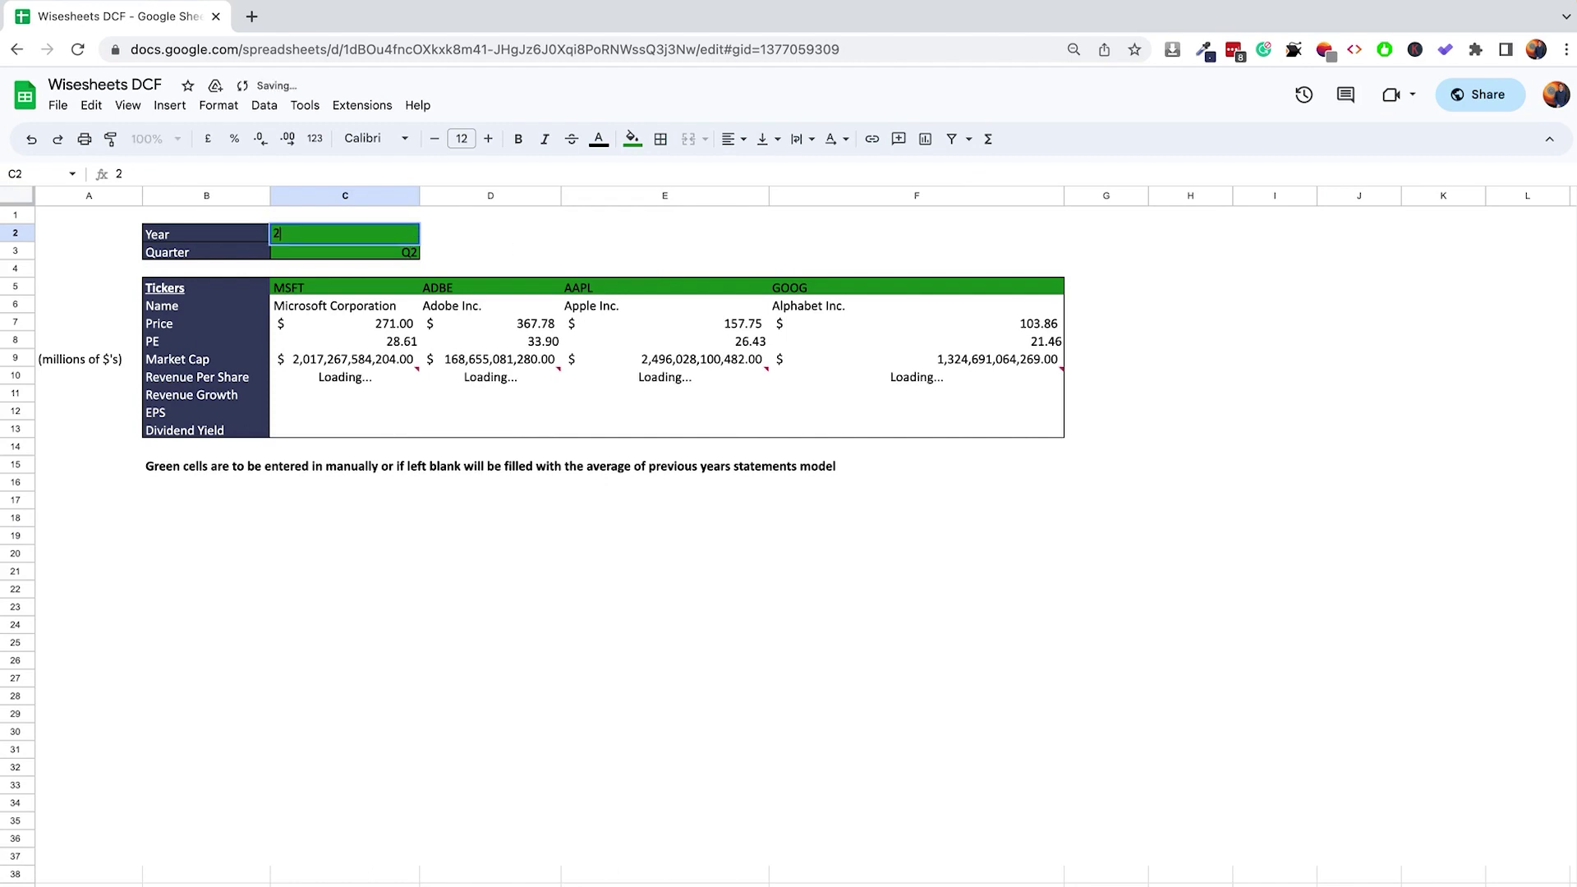
type("2022")
key("Return")
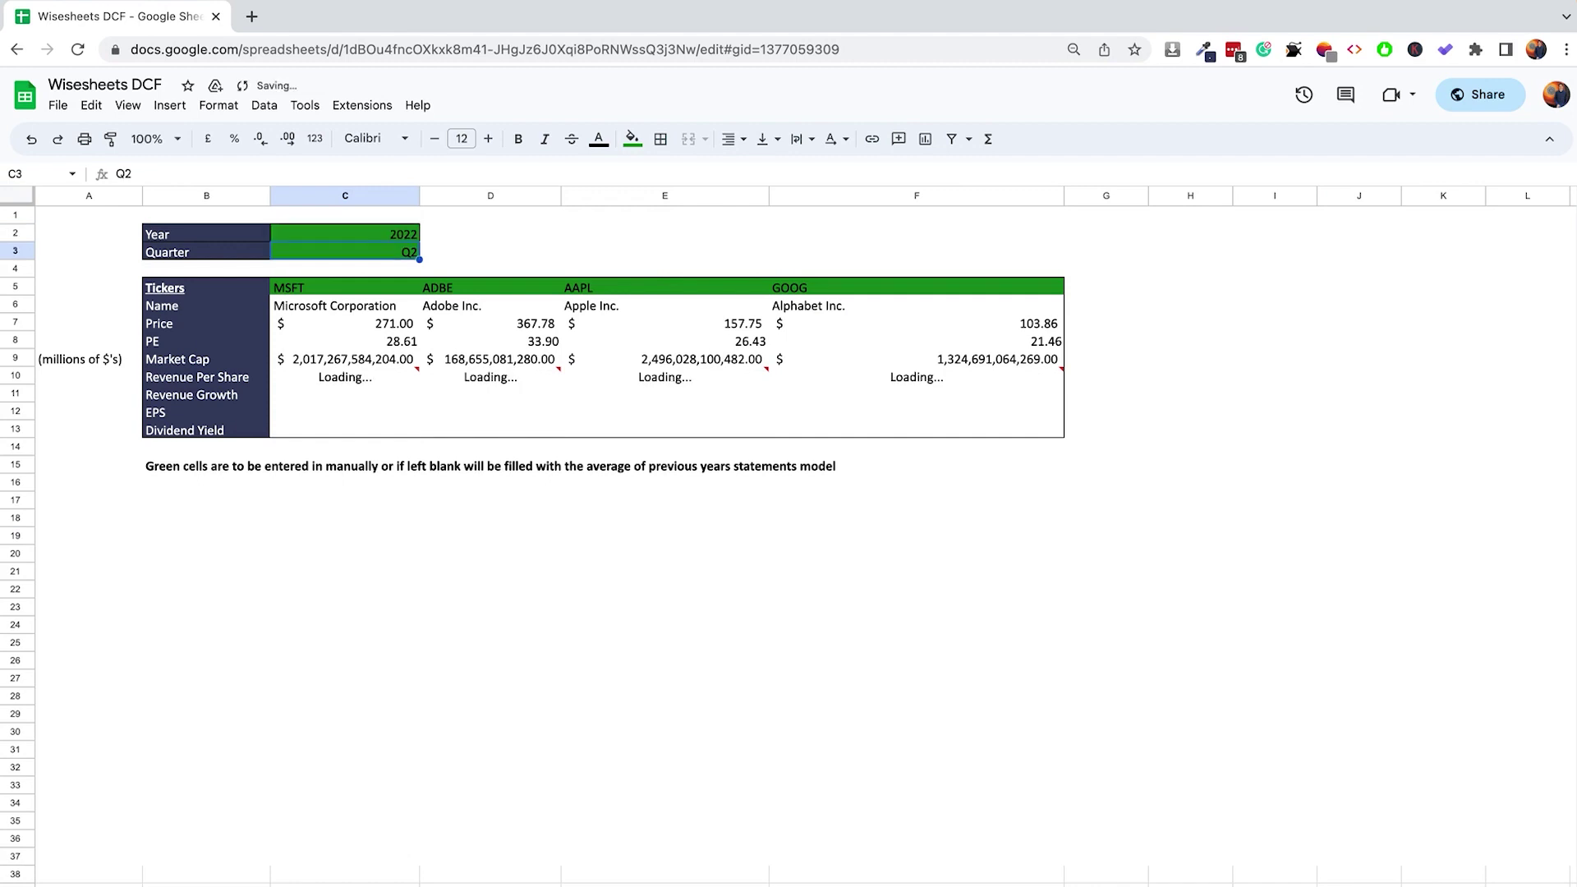
key("BackSpace")
type("Q1")
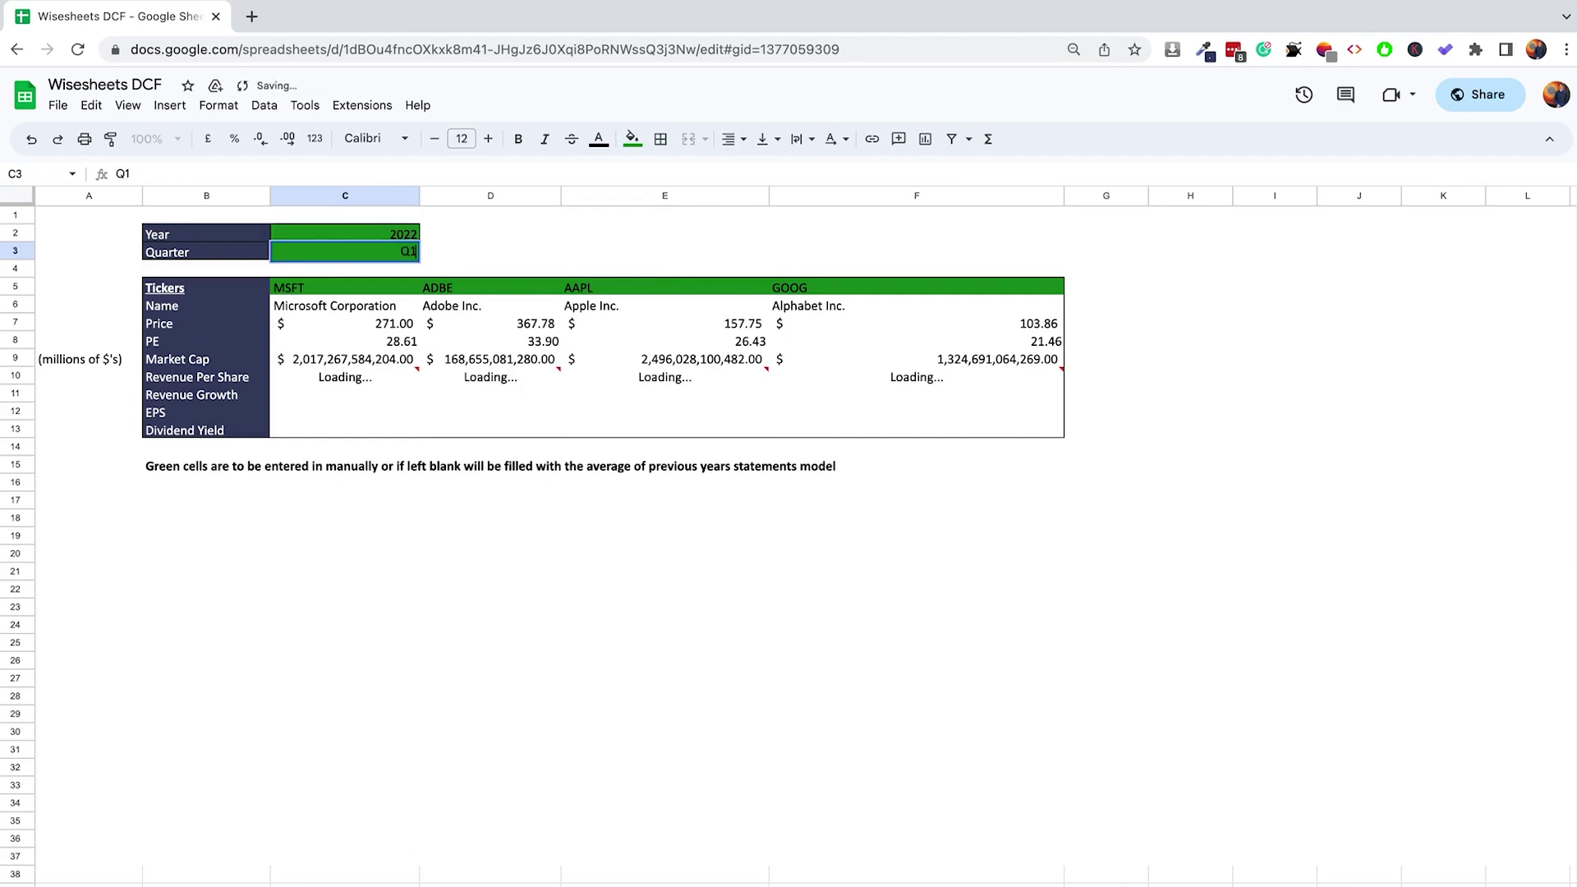
key("Return")
left_click(616, 645)
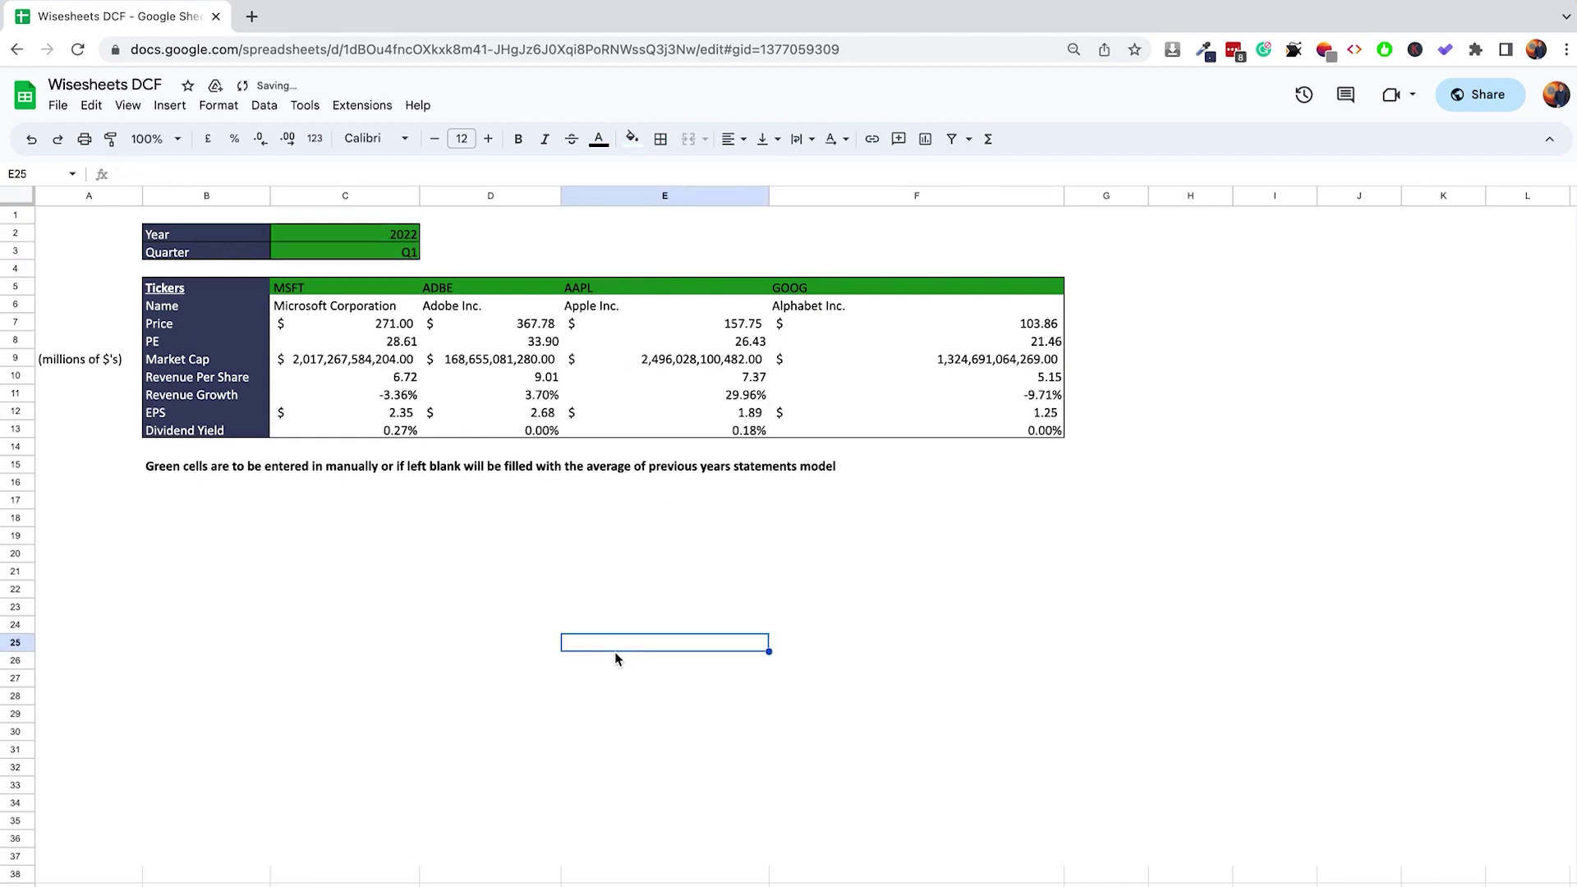
Inspect the WISEPRICE formula and select the refreshed company metrics
left_click(349, 307)
left_click_drag(580, 327, 1018, 426)
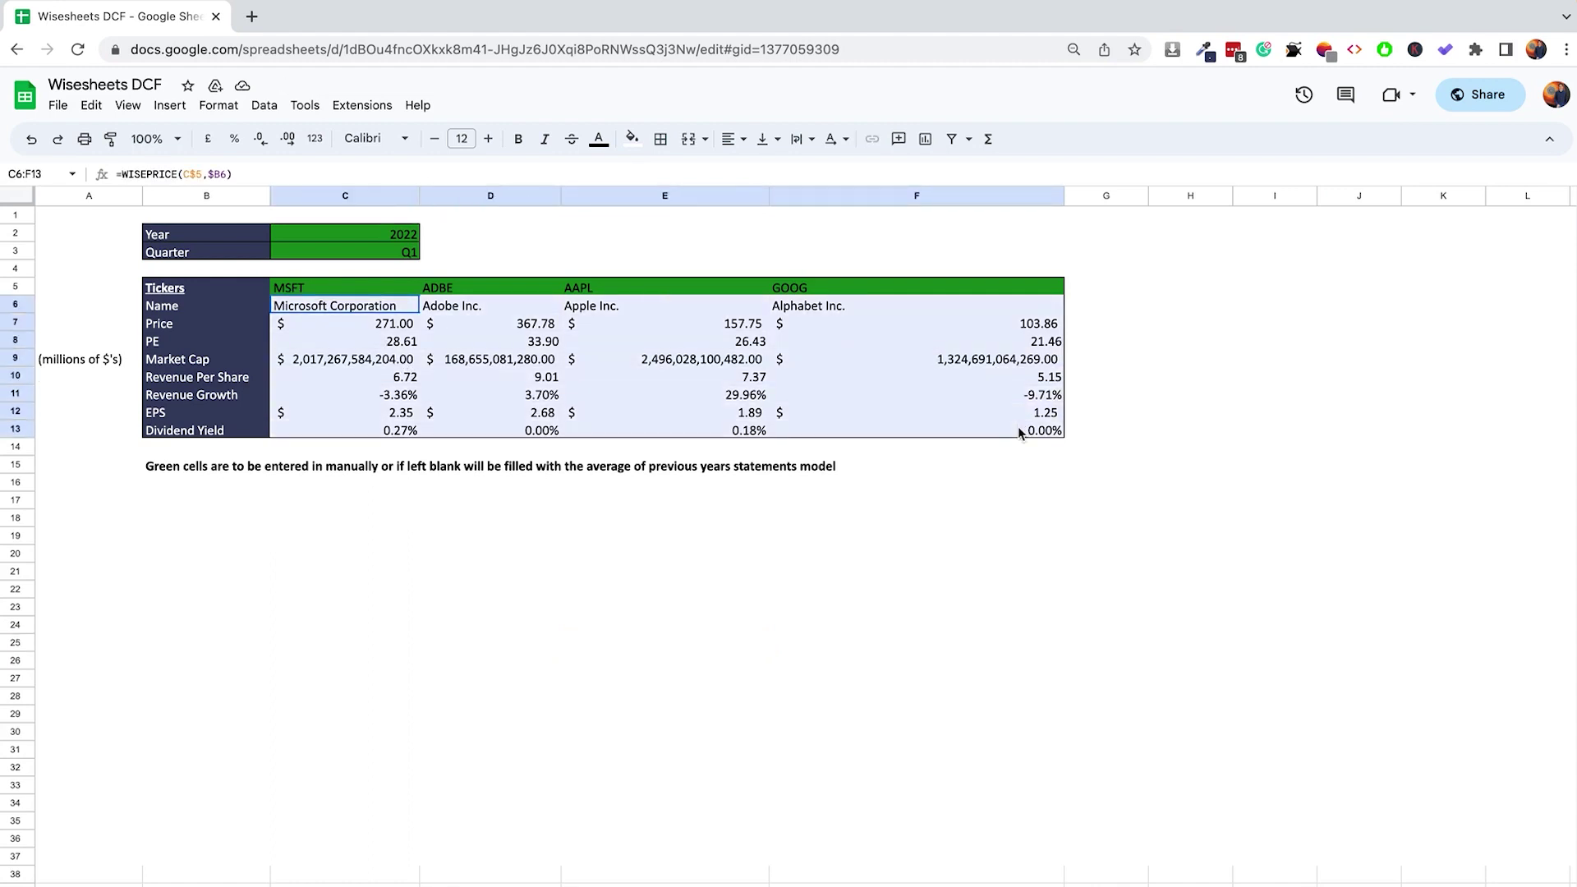
left_click(415, 642)
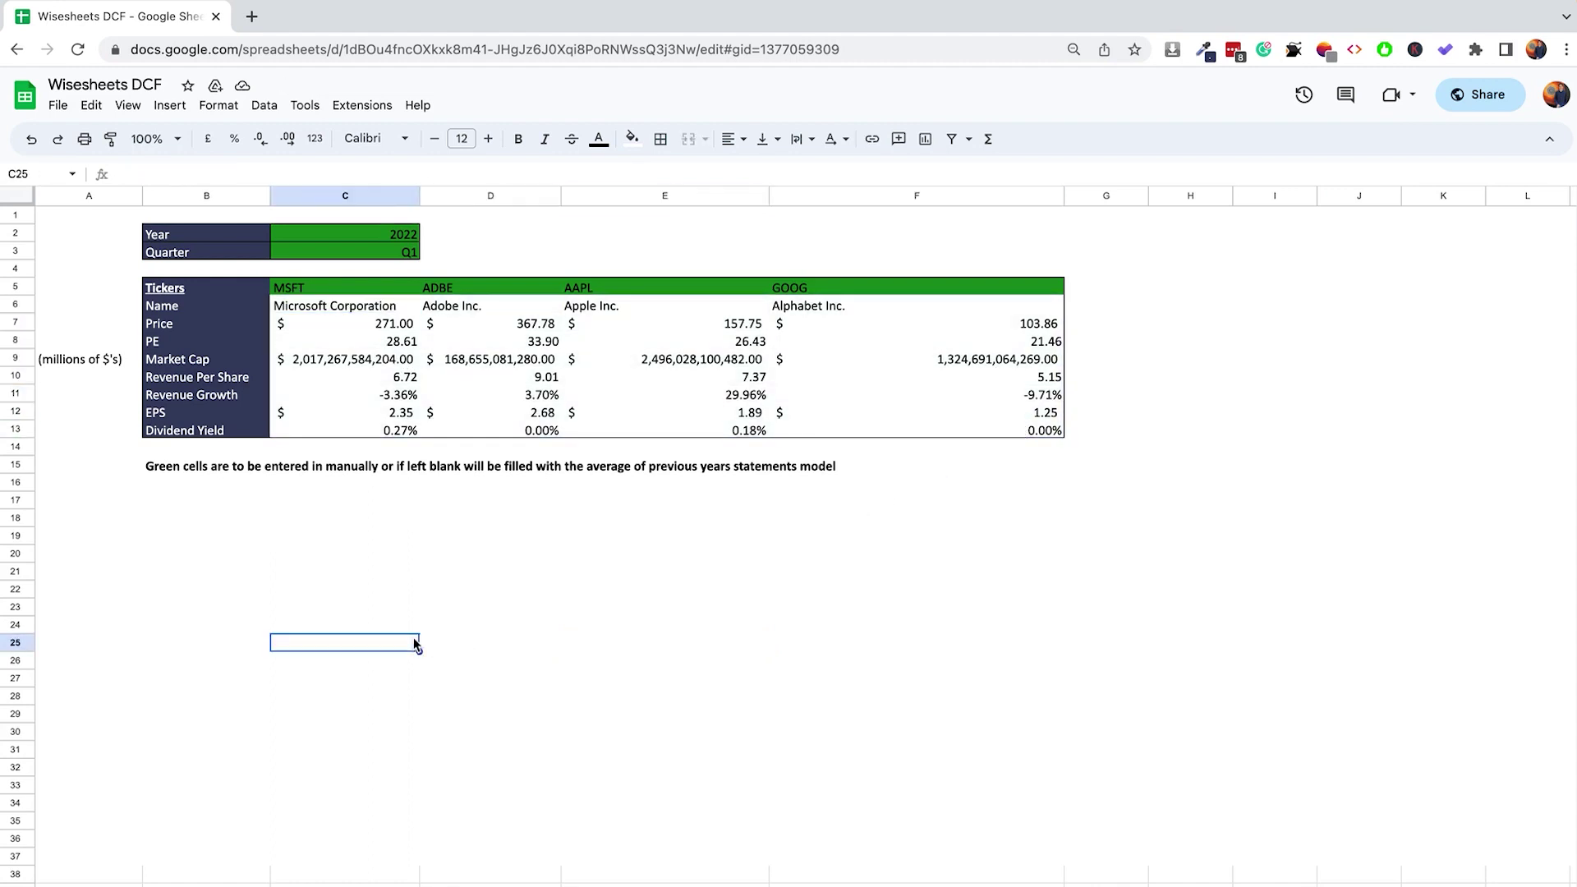
left_click(436, 590)
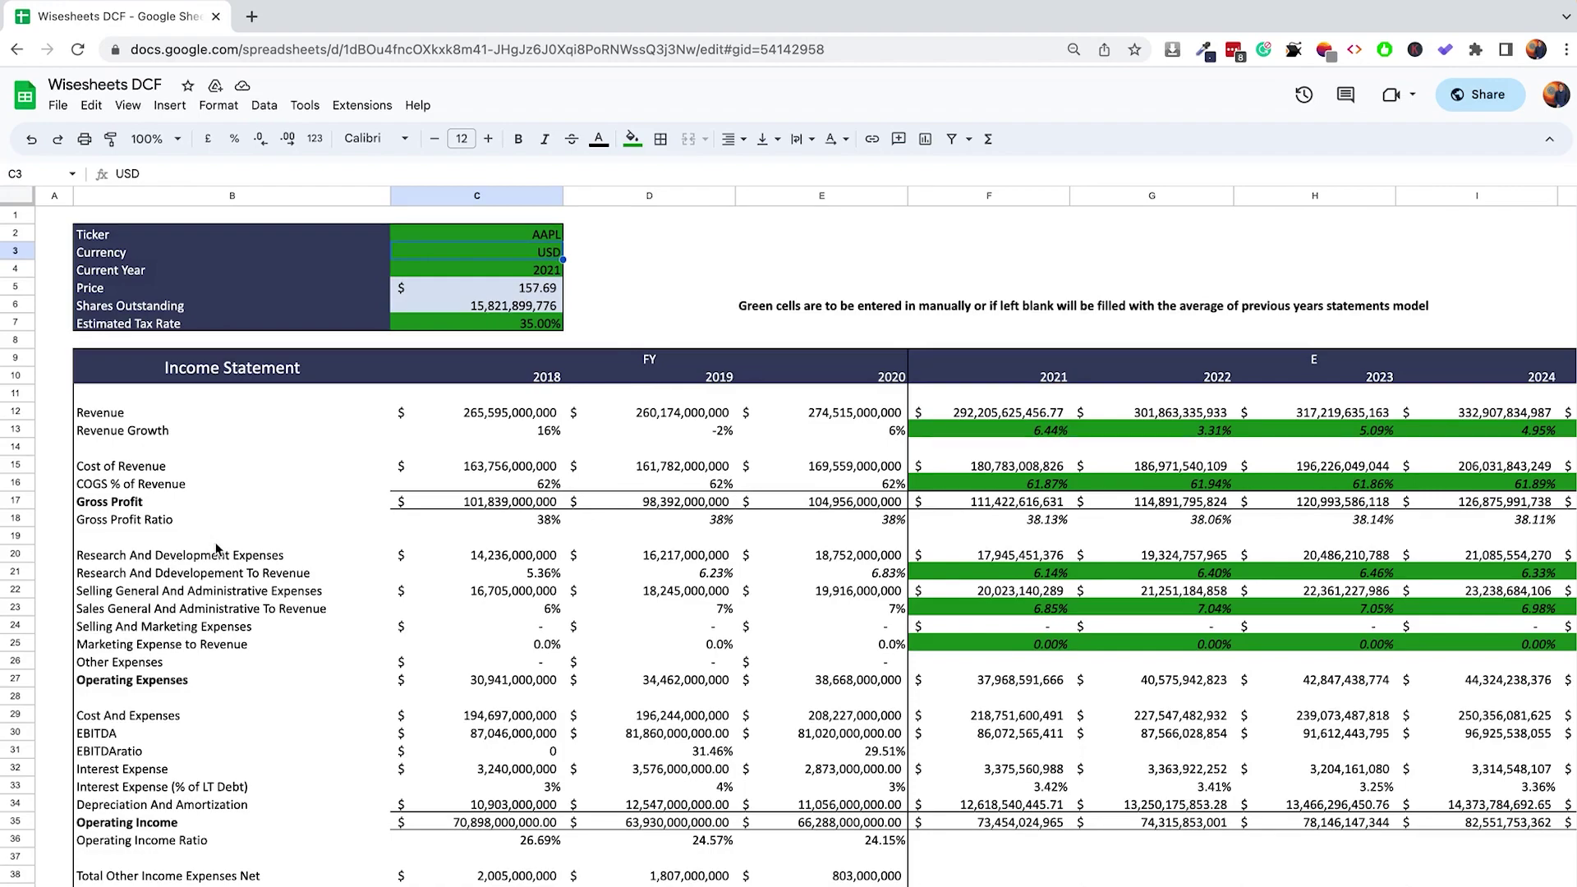
scroll(264, 532, "down", 5)
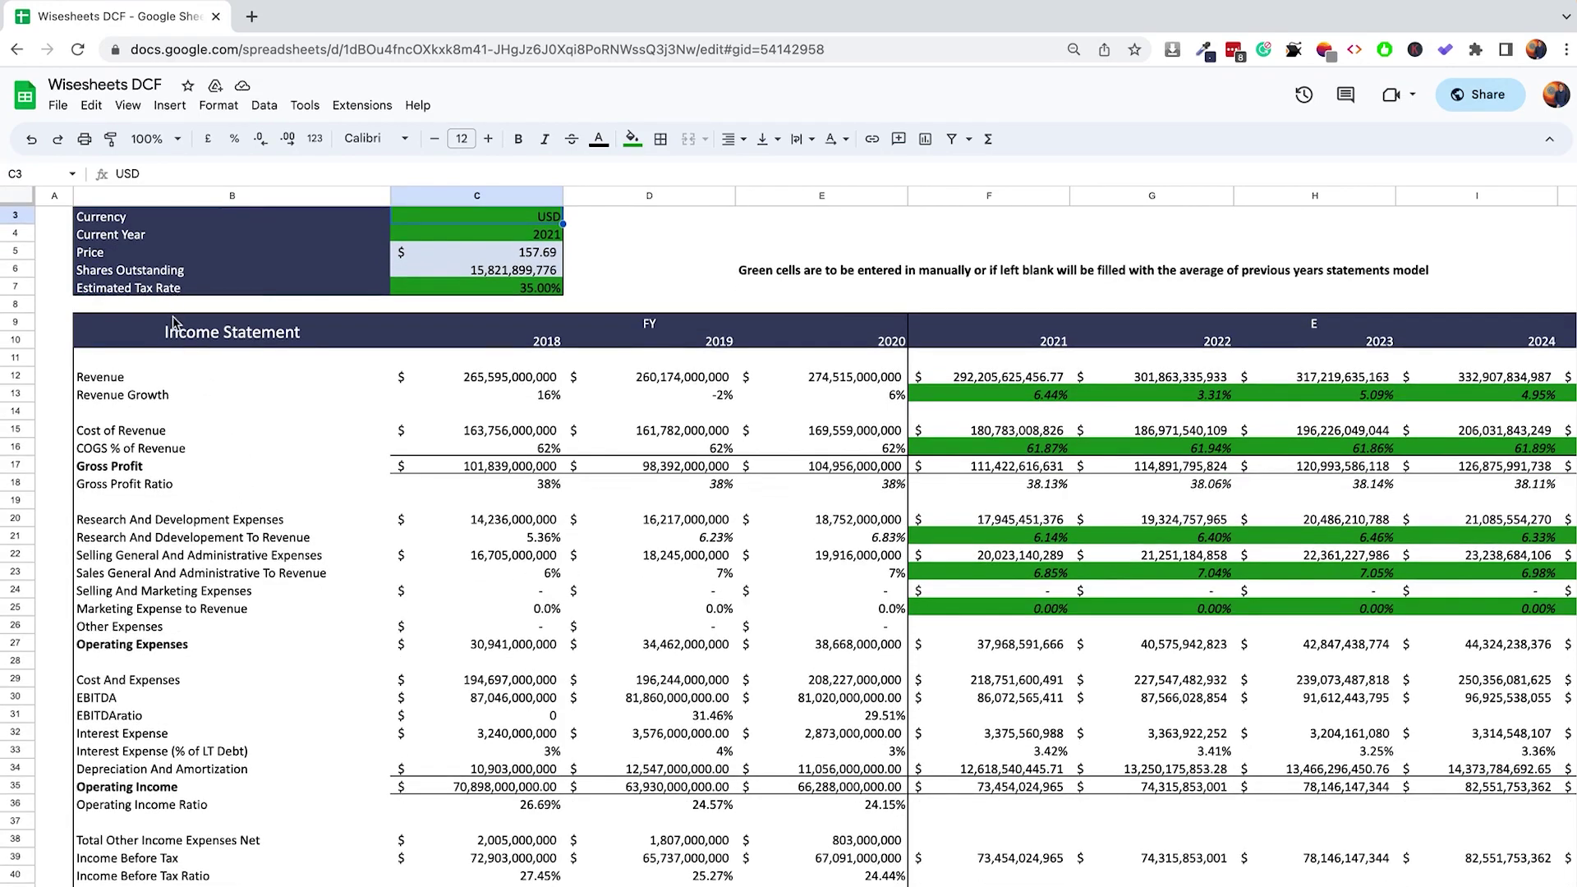
scroll(233, 473, "down", 10)
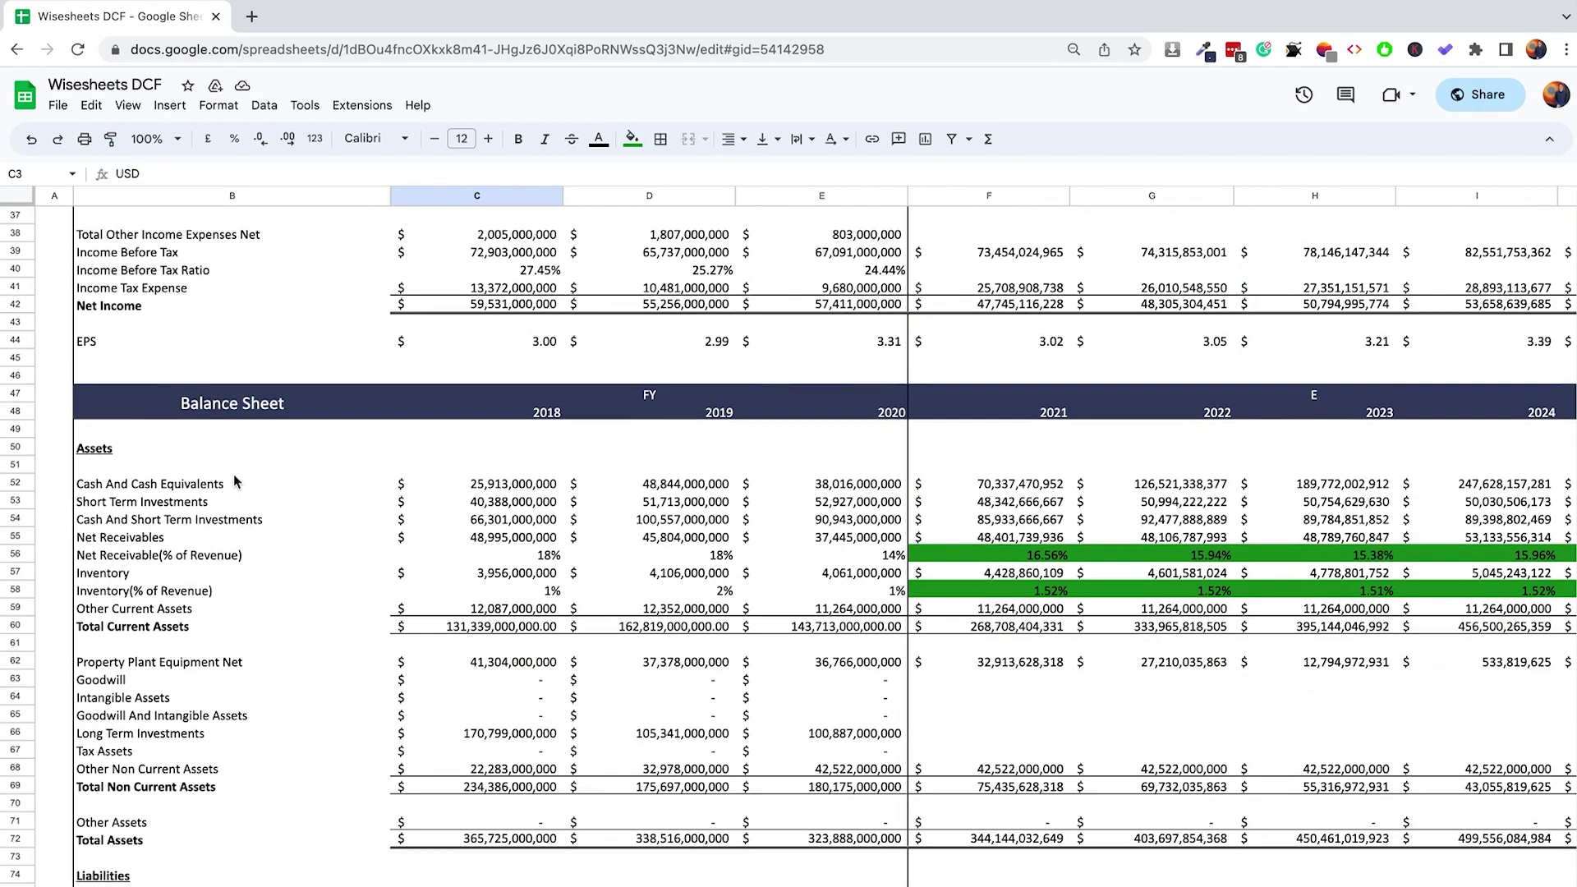
scroll(234, 482, "down", 15)
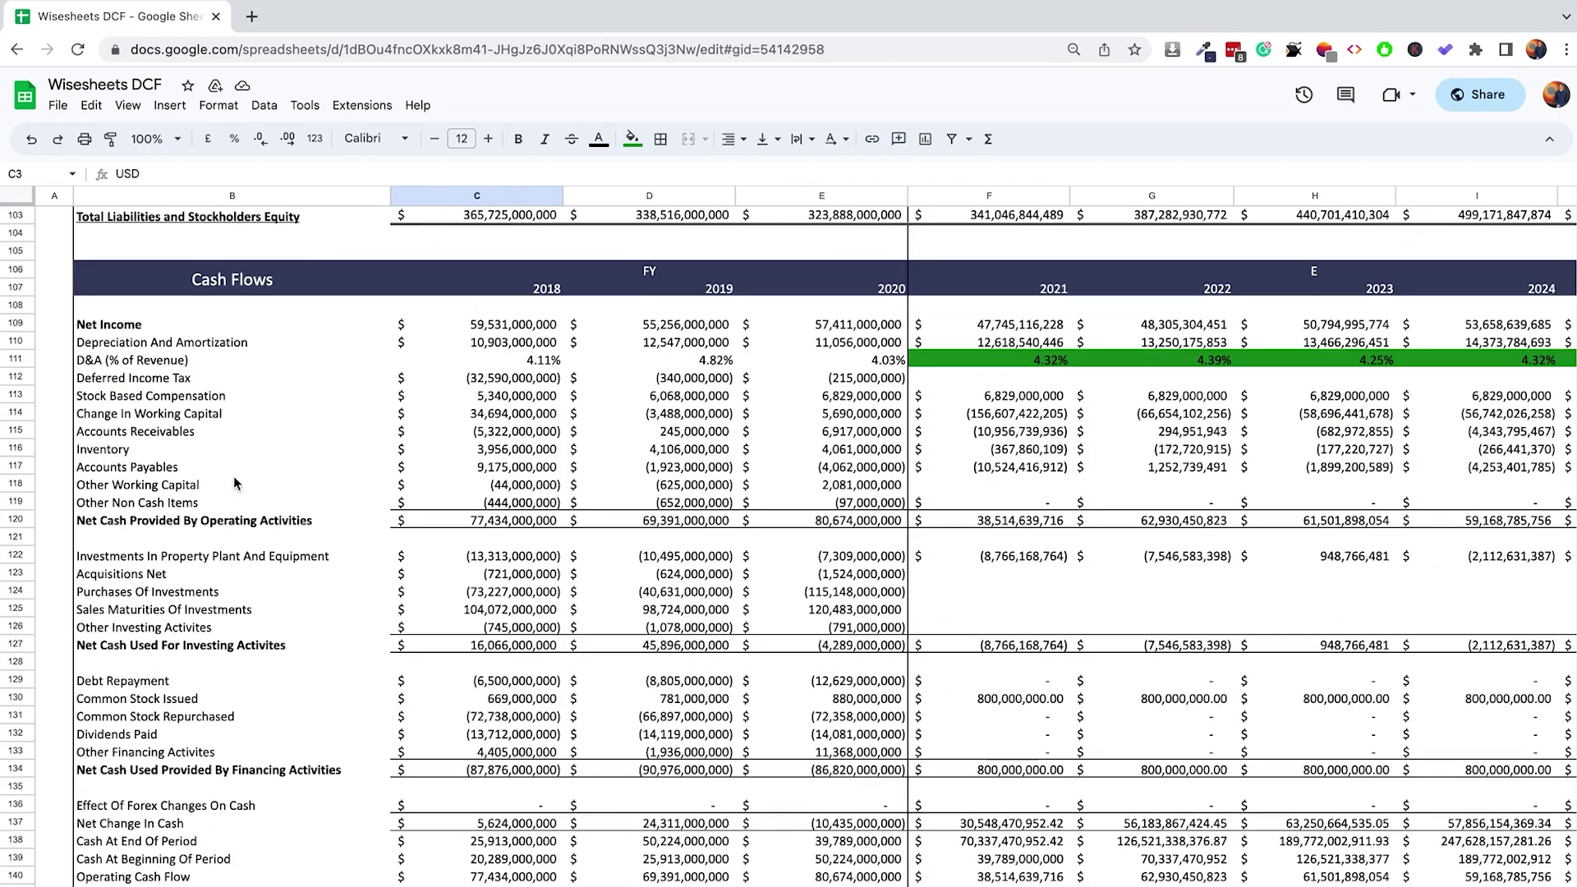
scroll(233, 483, "down", 2)
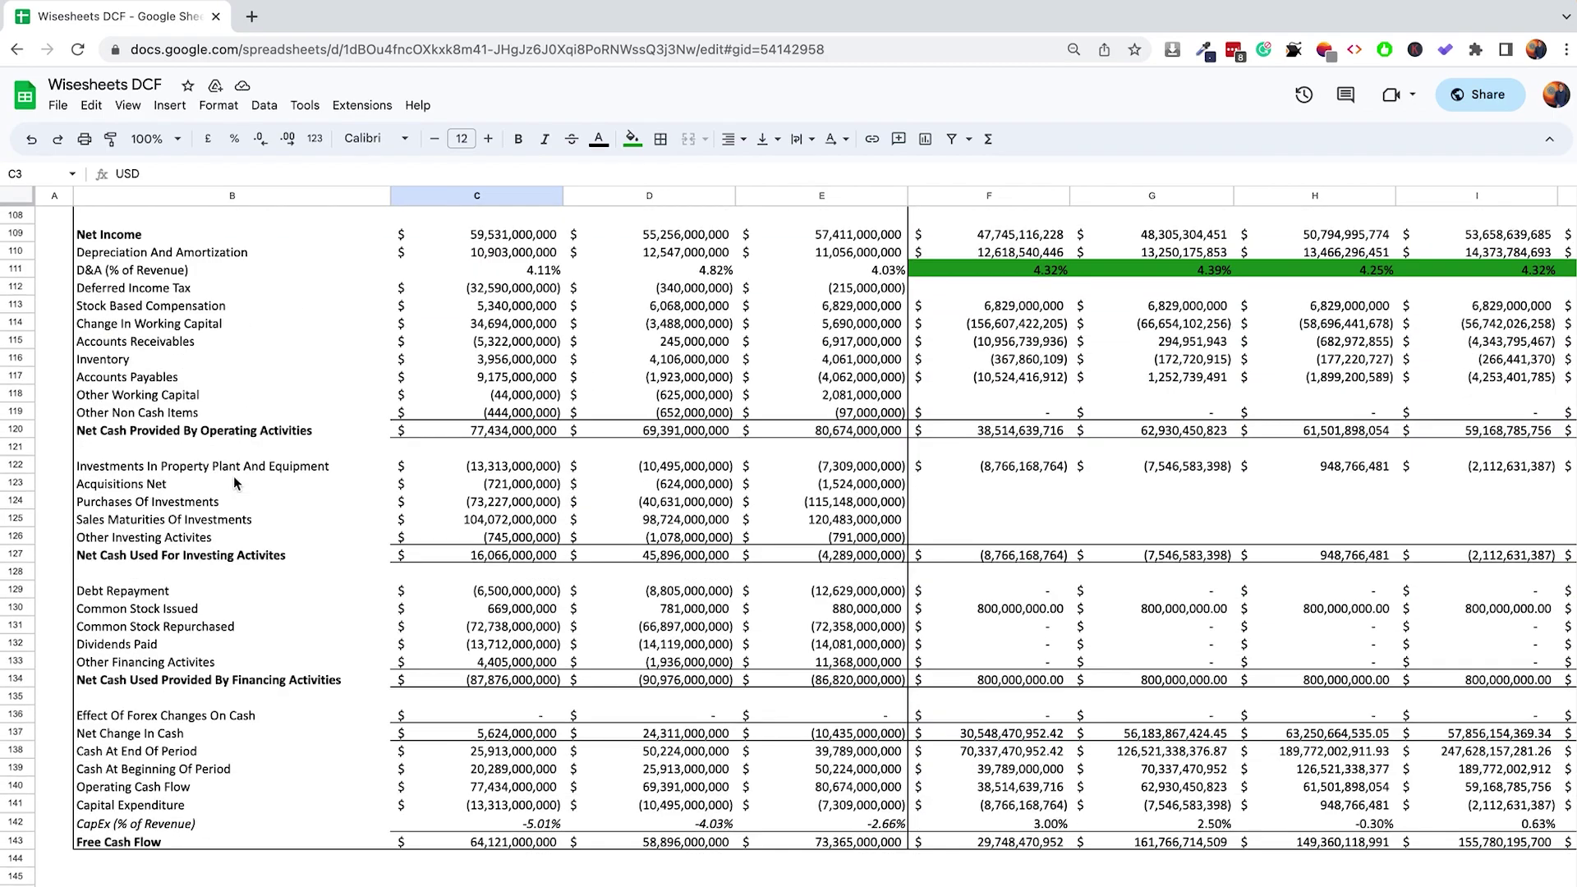
scroll(233, 483, "up", 10)
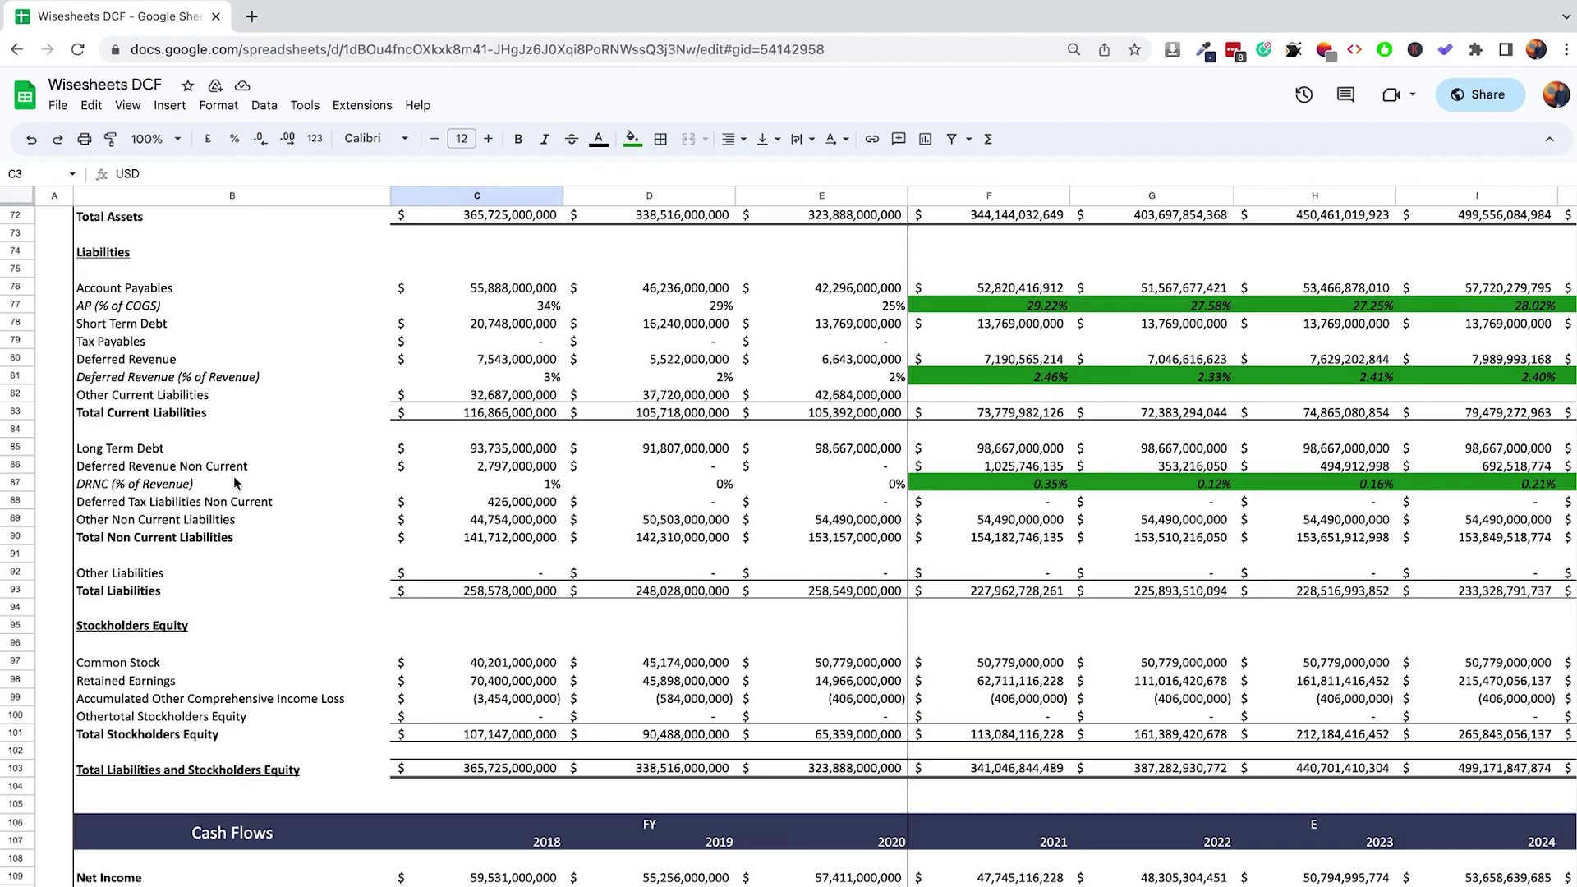
scroll(234, 483, "up", 20)
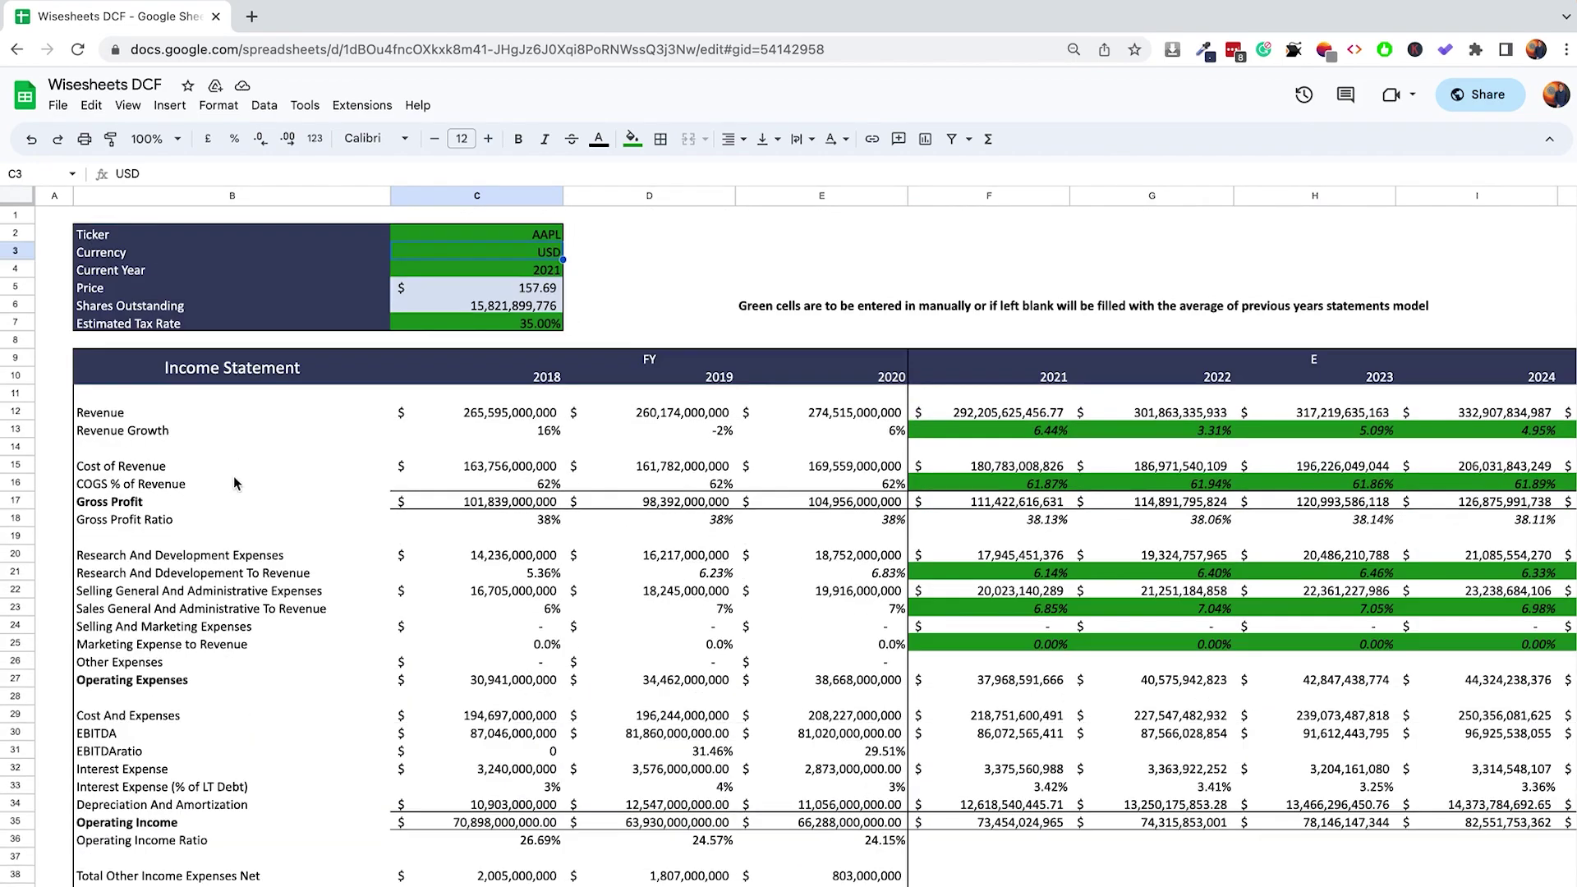
left_click(619, 304)
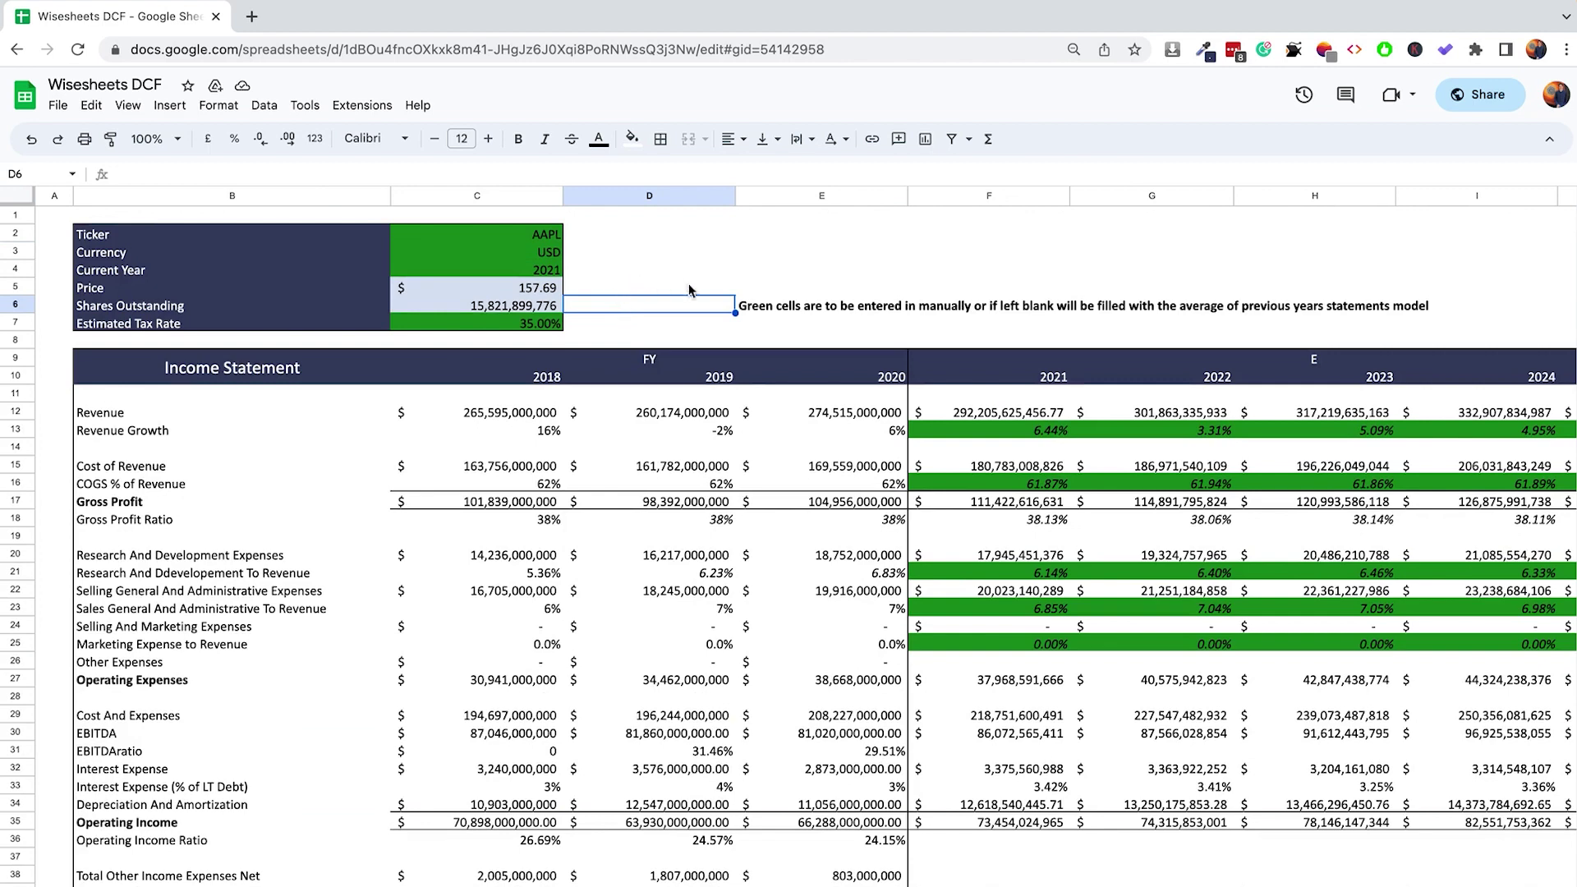
left_click(796, 309)
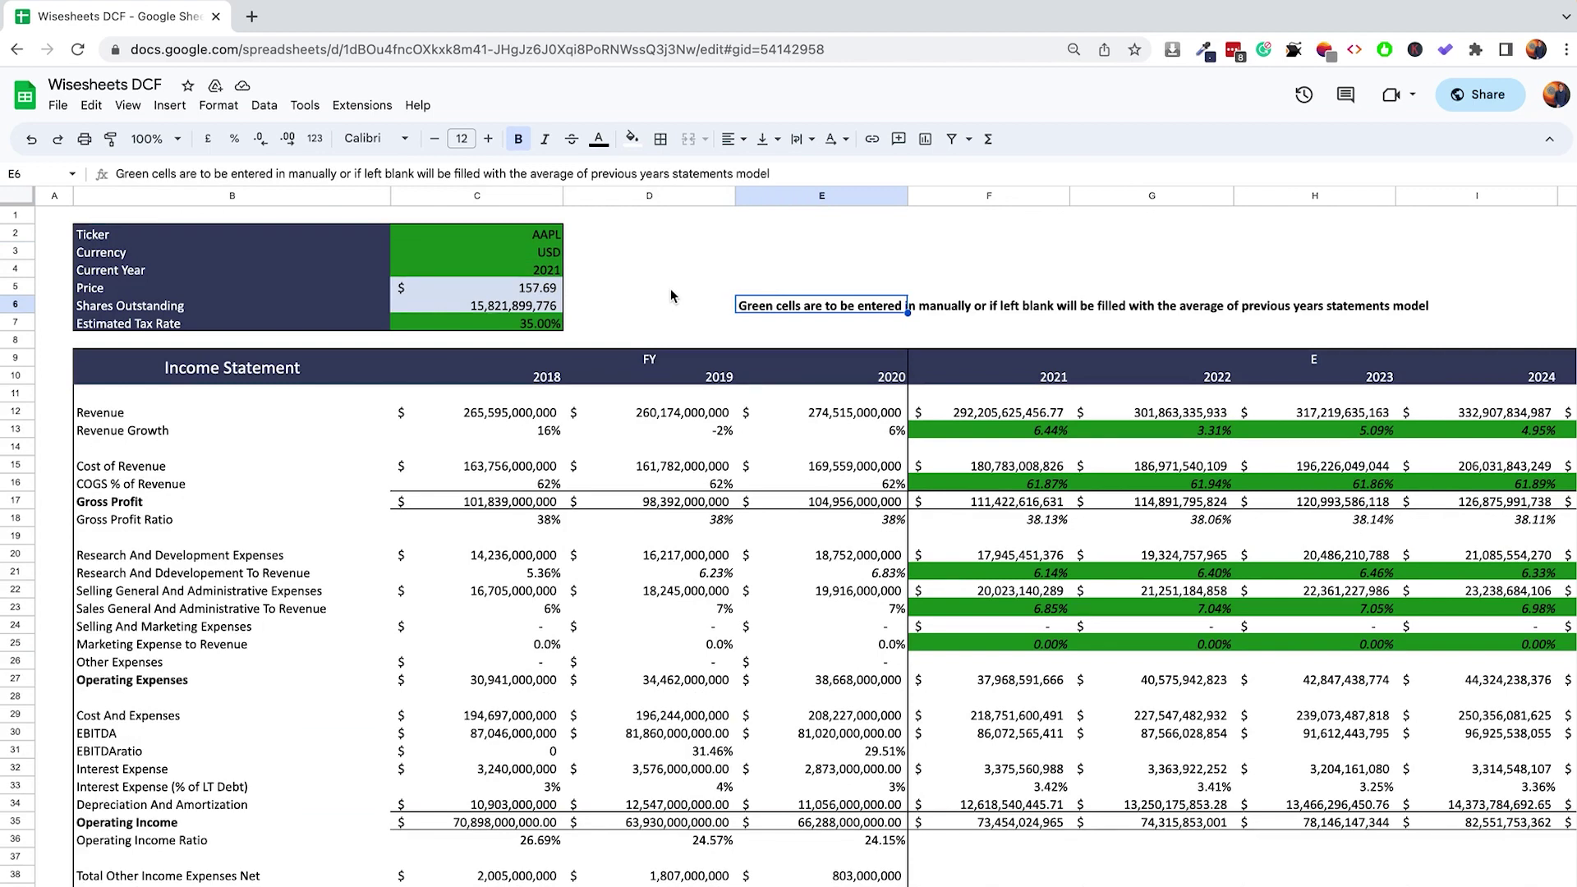
left_click(524, 235)
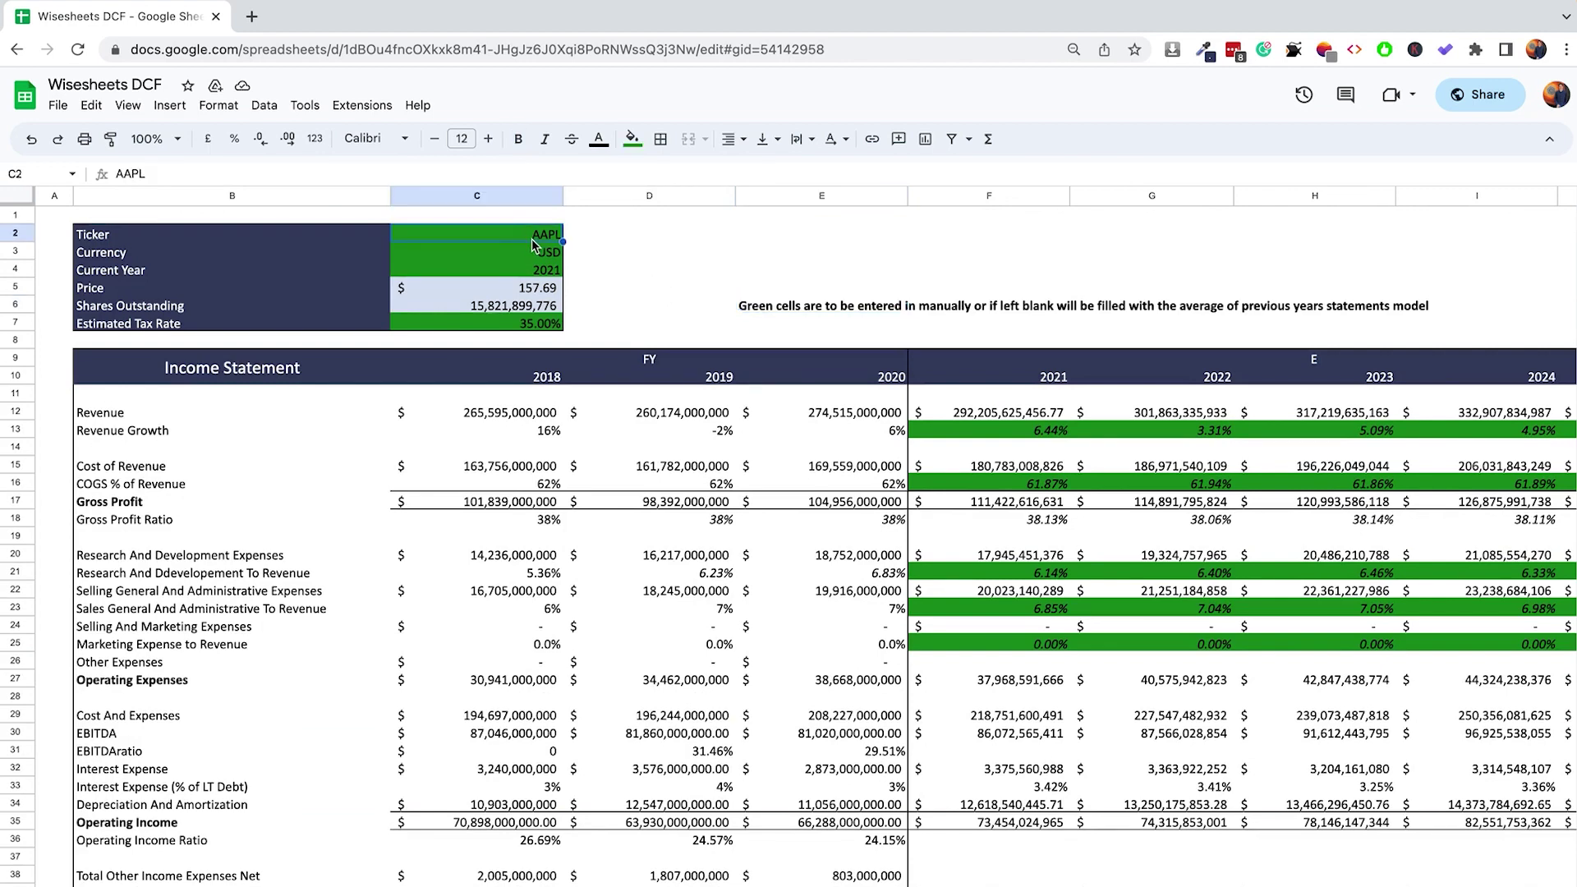
left_click(537, 259)
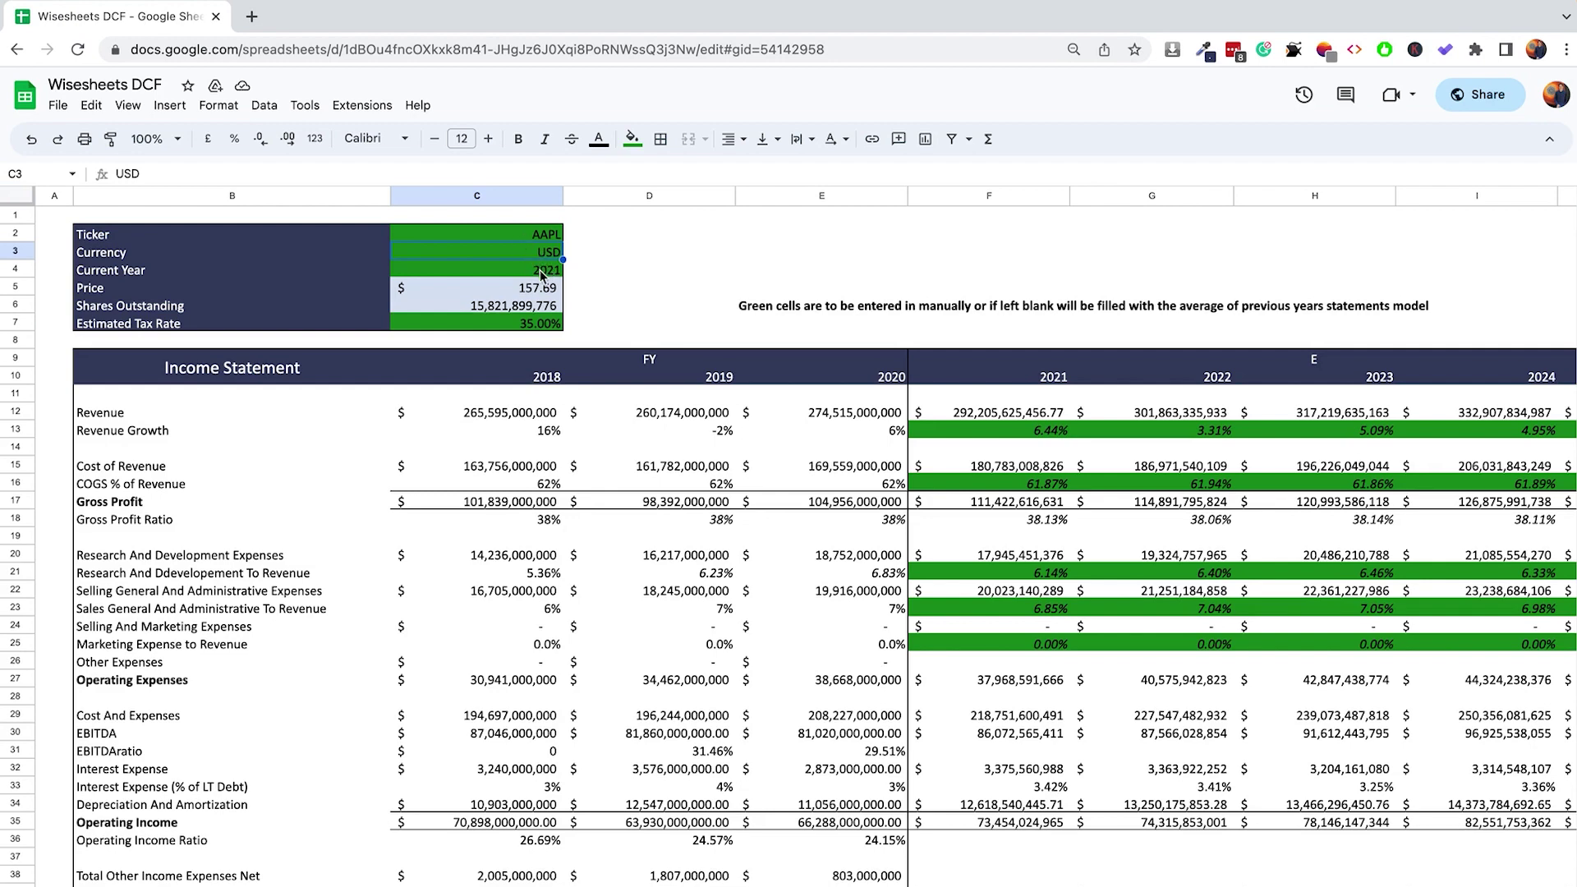
left_click(542, 275)
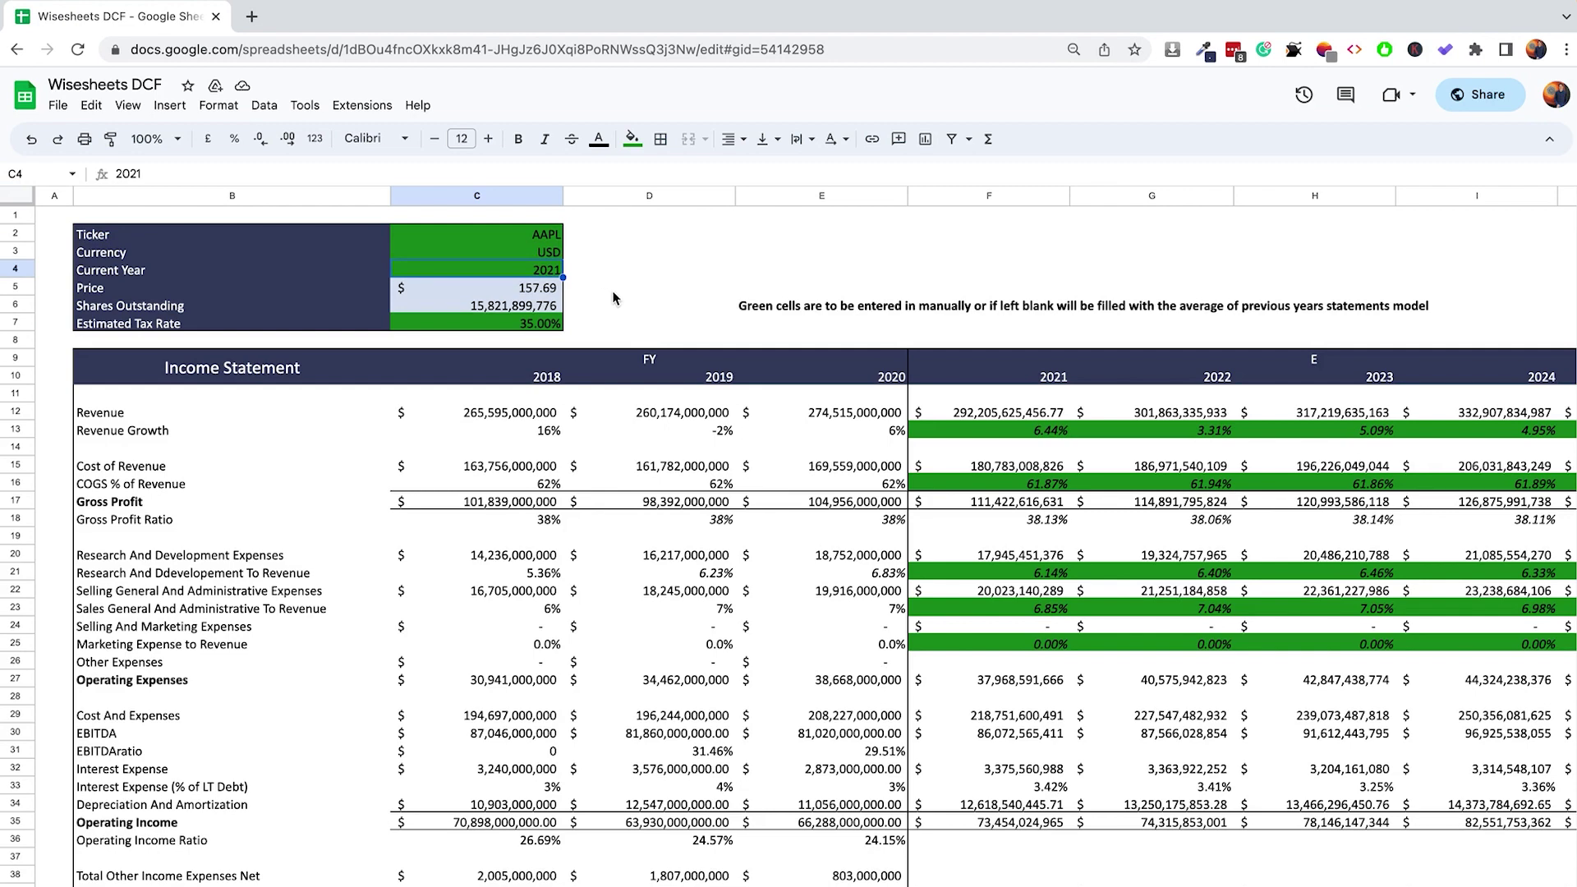
Change the Current Year in C4 from 2021 to 2022 and confirm the recalculated model
key("Delete")
type("202")
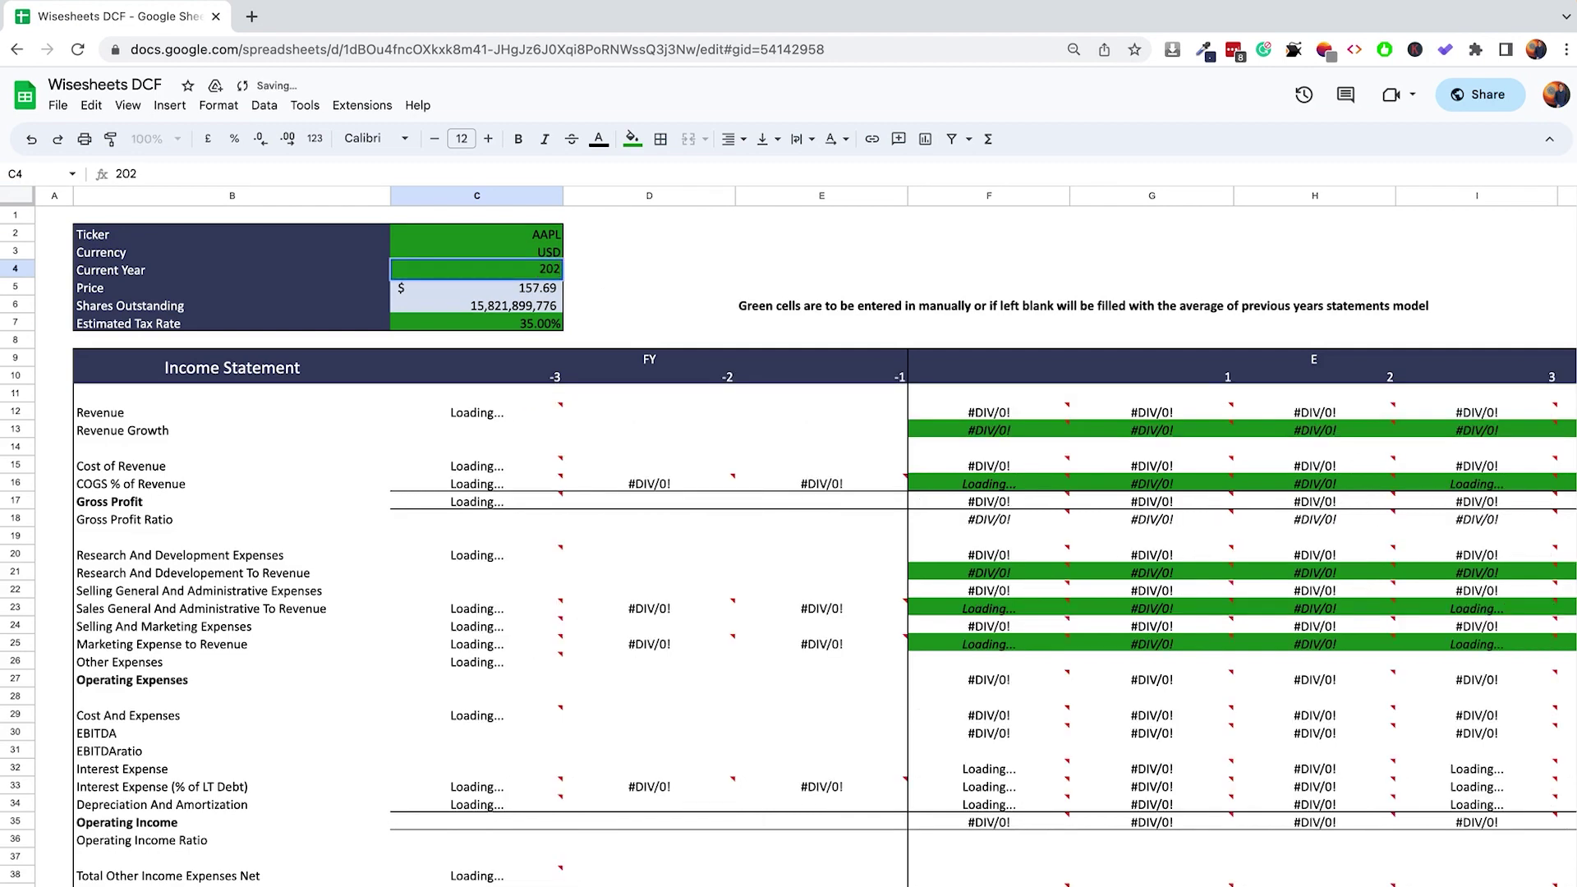
type("2")
key("Return")
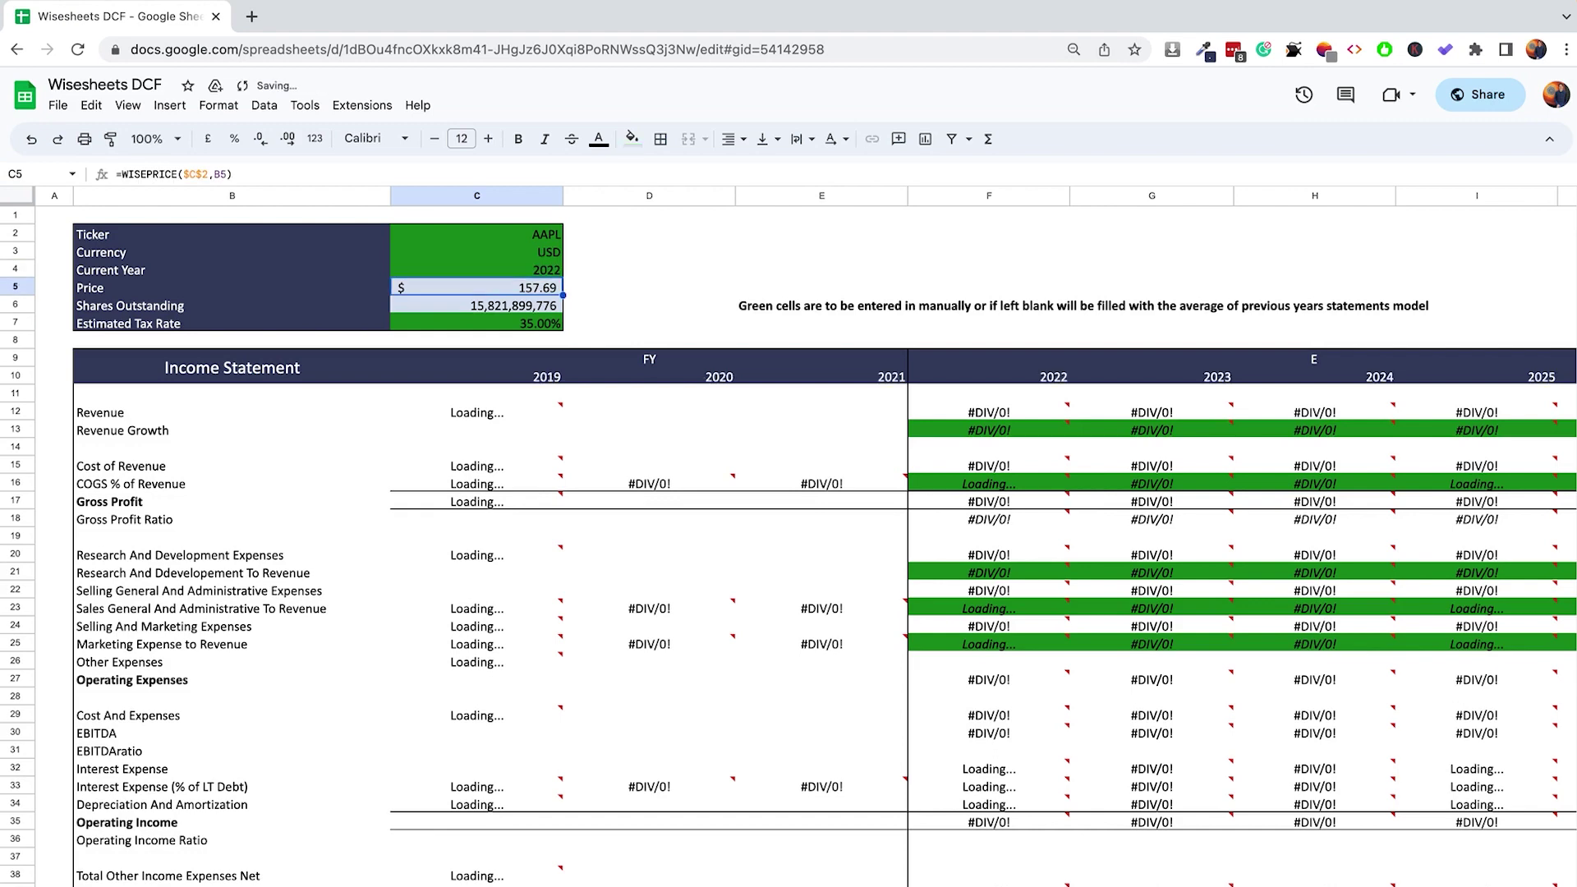
left_click(649, 294)
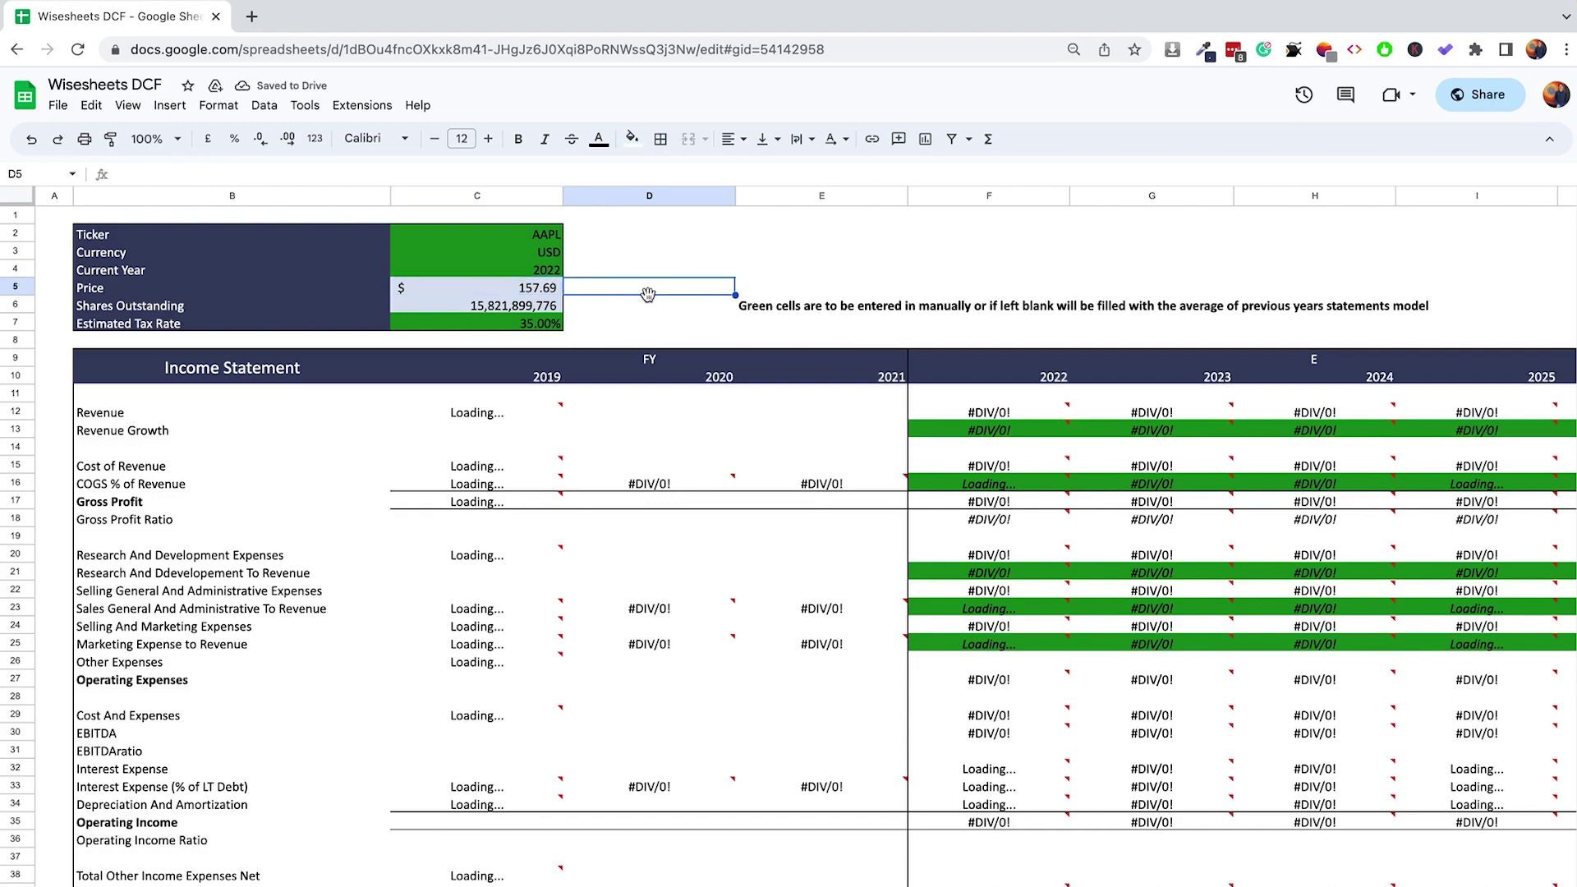
left_click(542, 274)
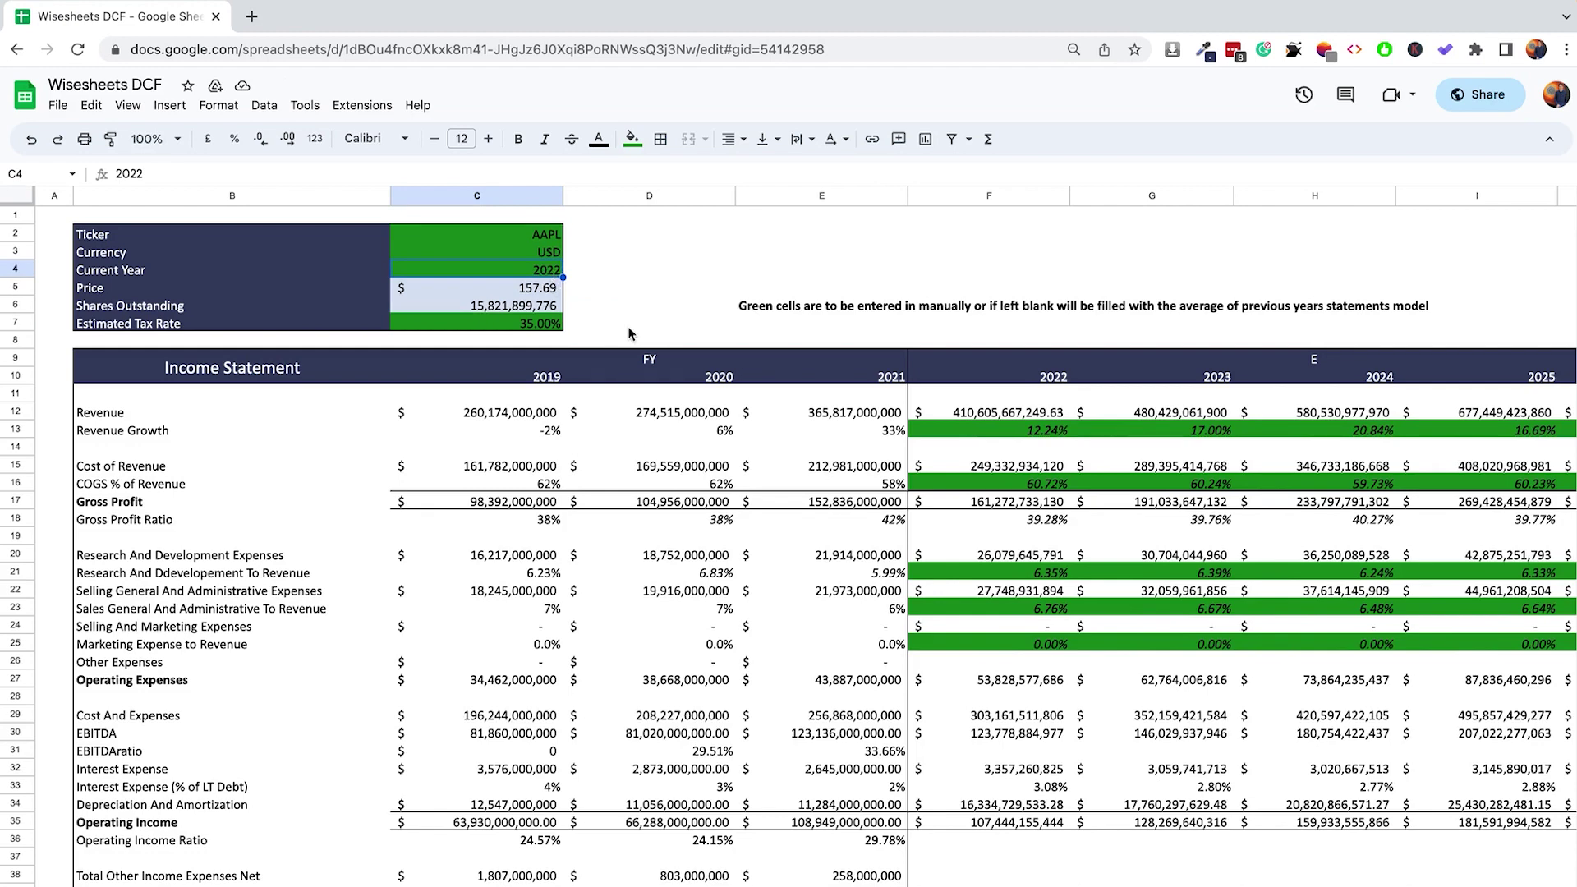
left_click(526, 290)
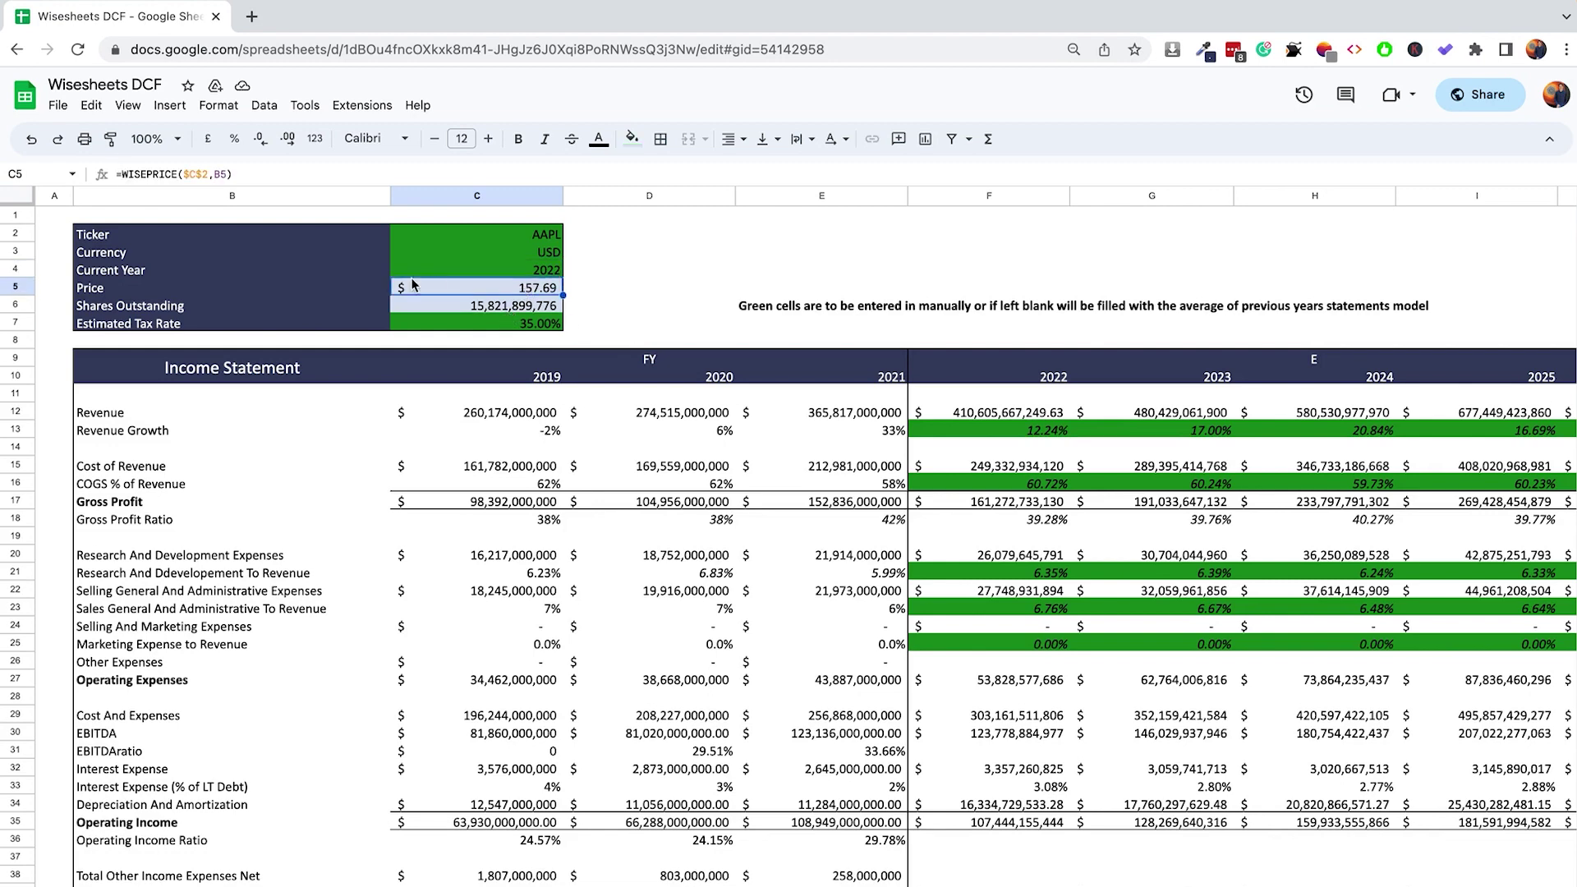
left_click(498, 309)
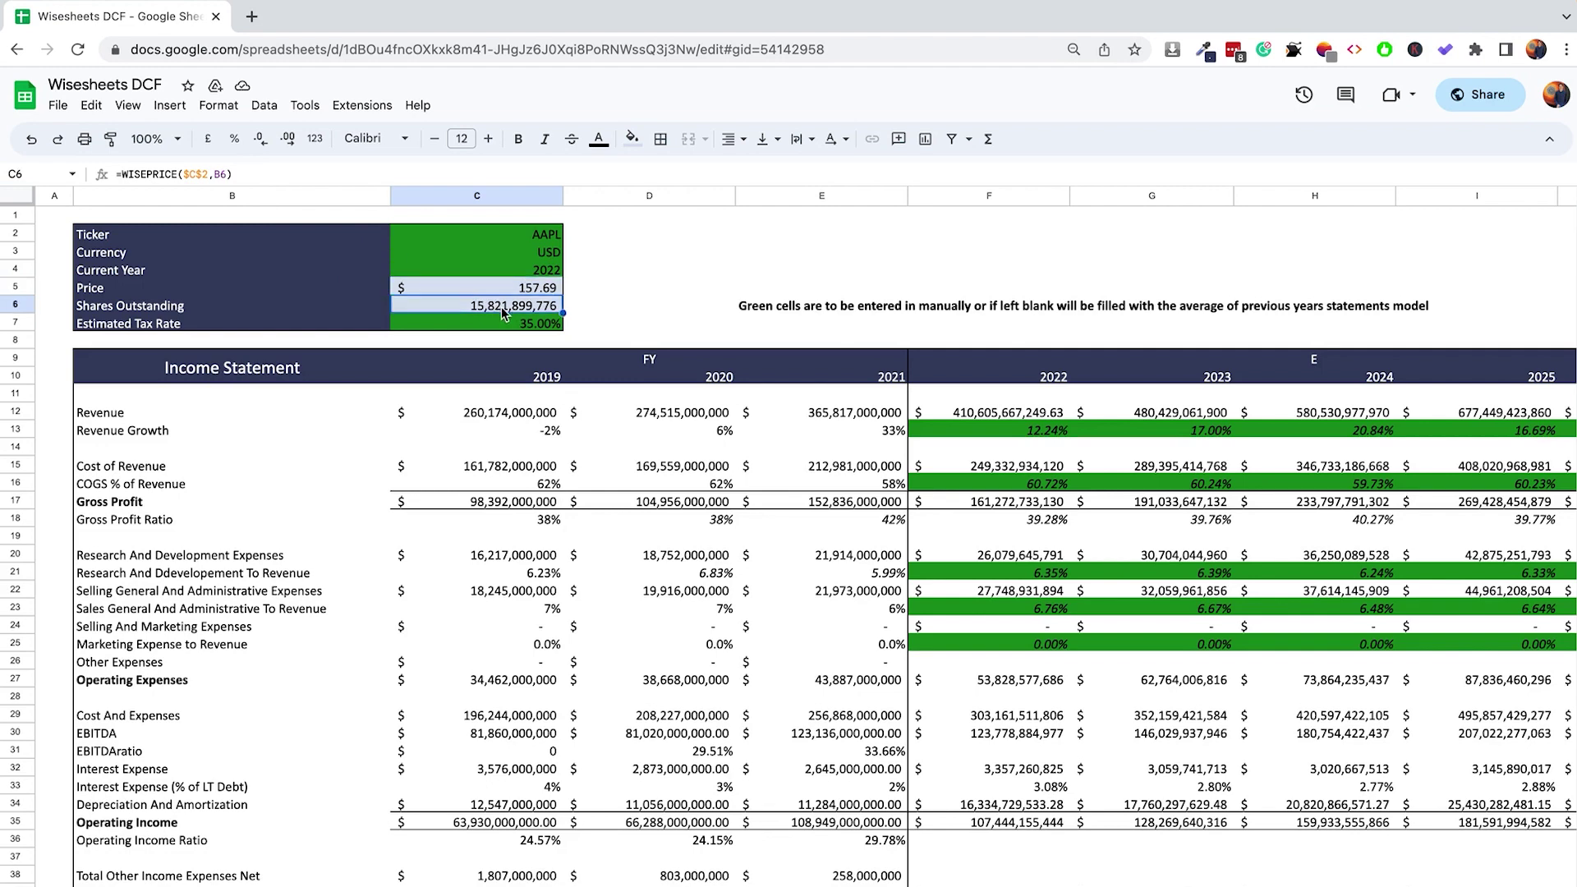
left_click(545, 328)
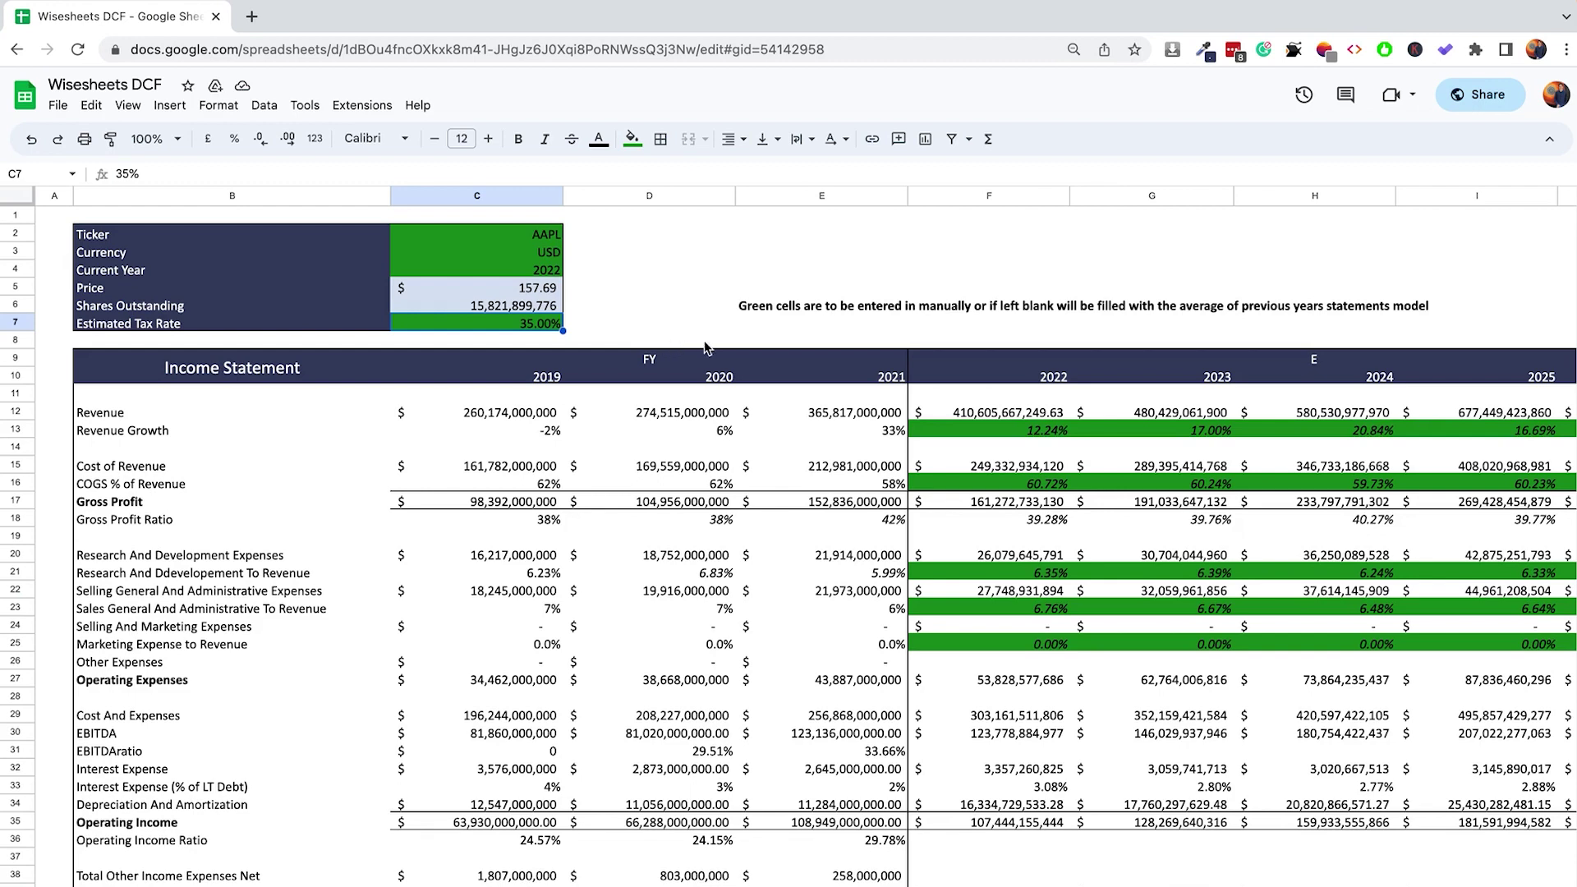
left_click(1039, 384)
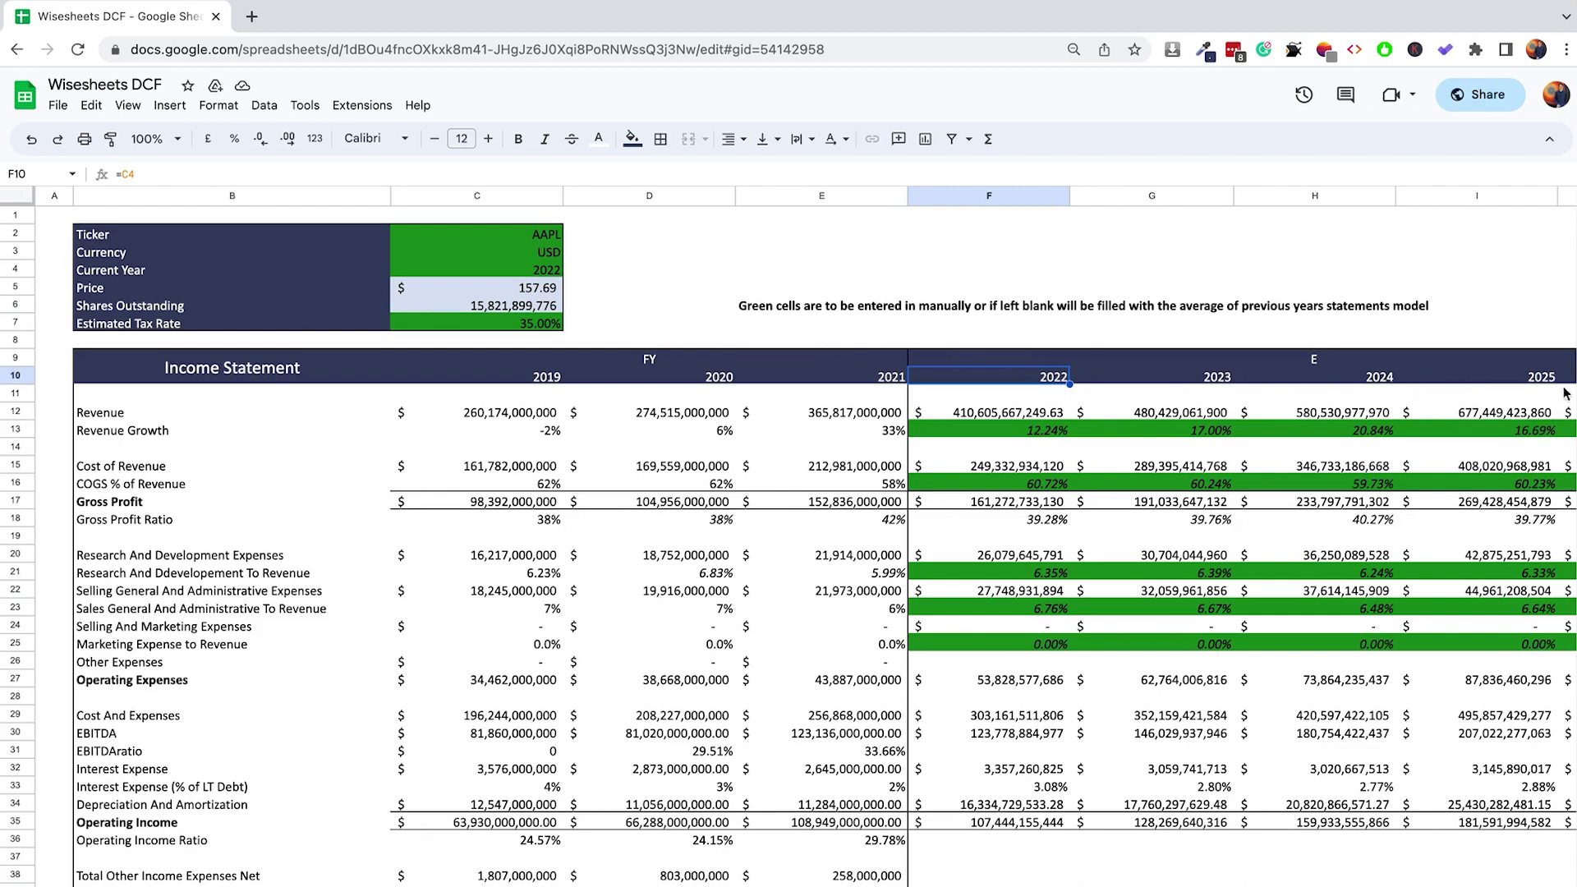
Set the Current Year in C4 to 2023 and check the 2023–2026 forecast headers
left_click(552, 273)
type("2023")
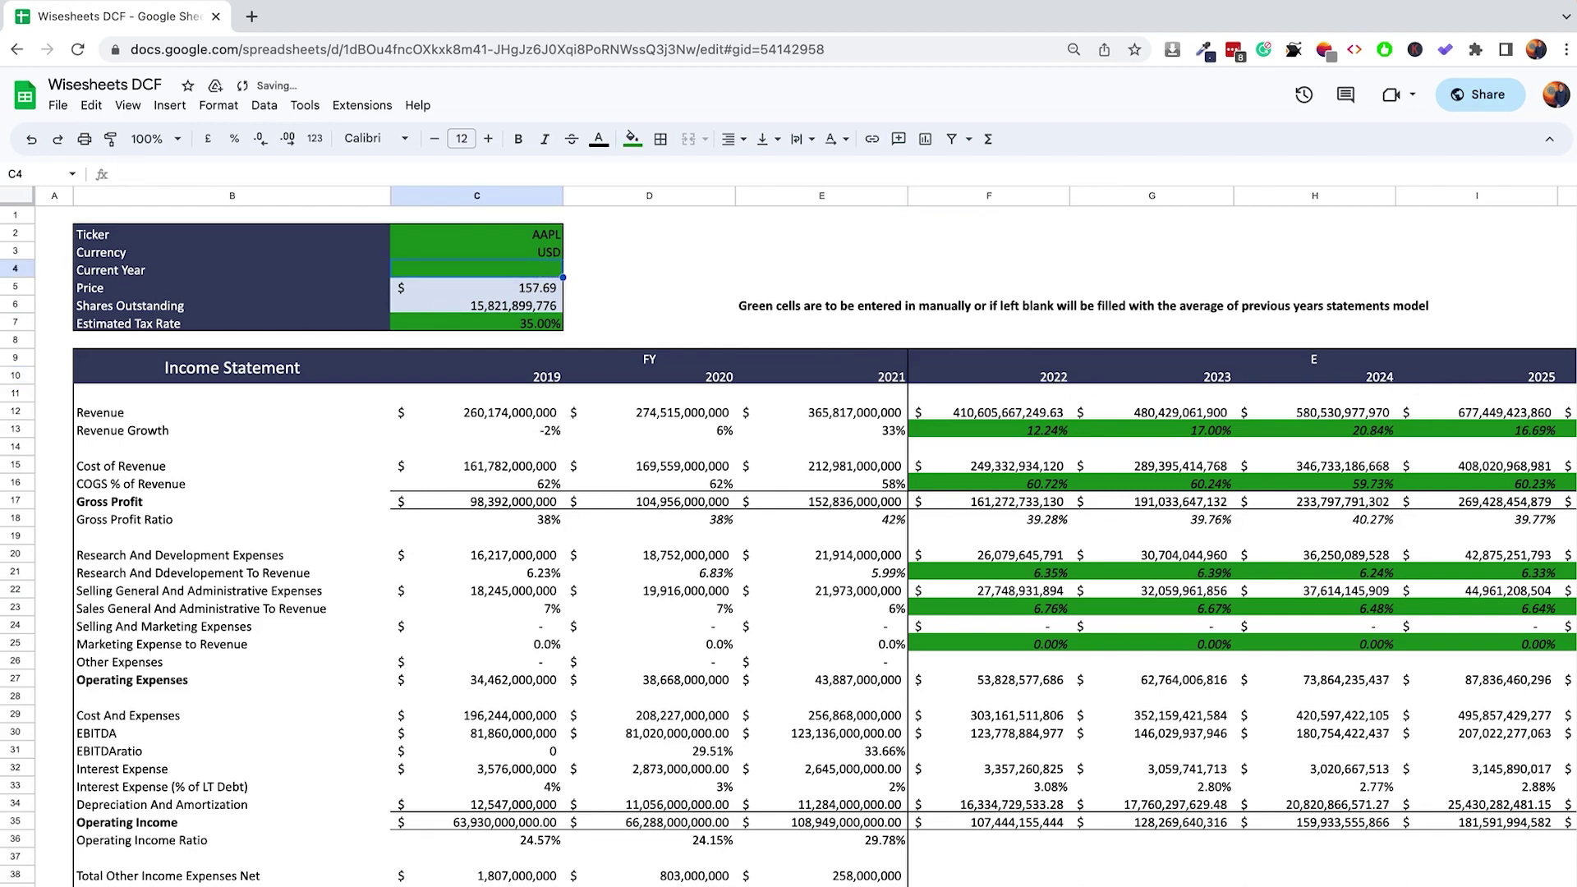
key("Return")
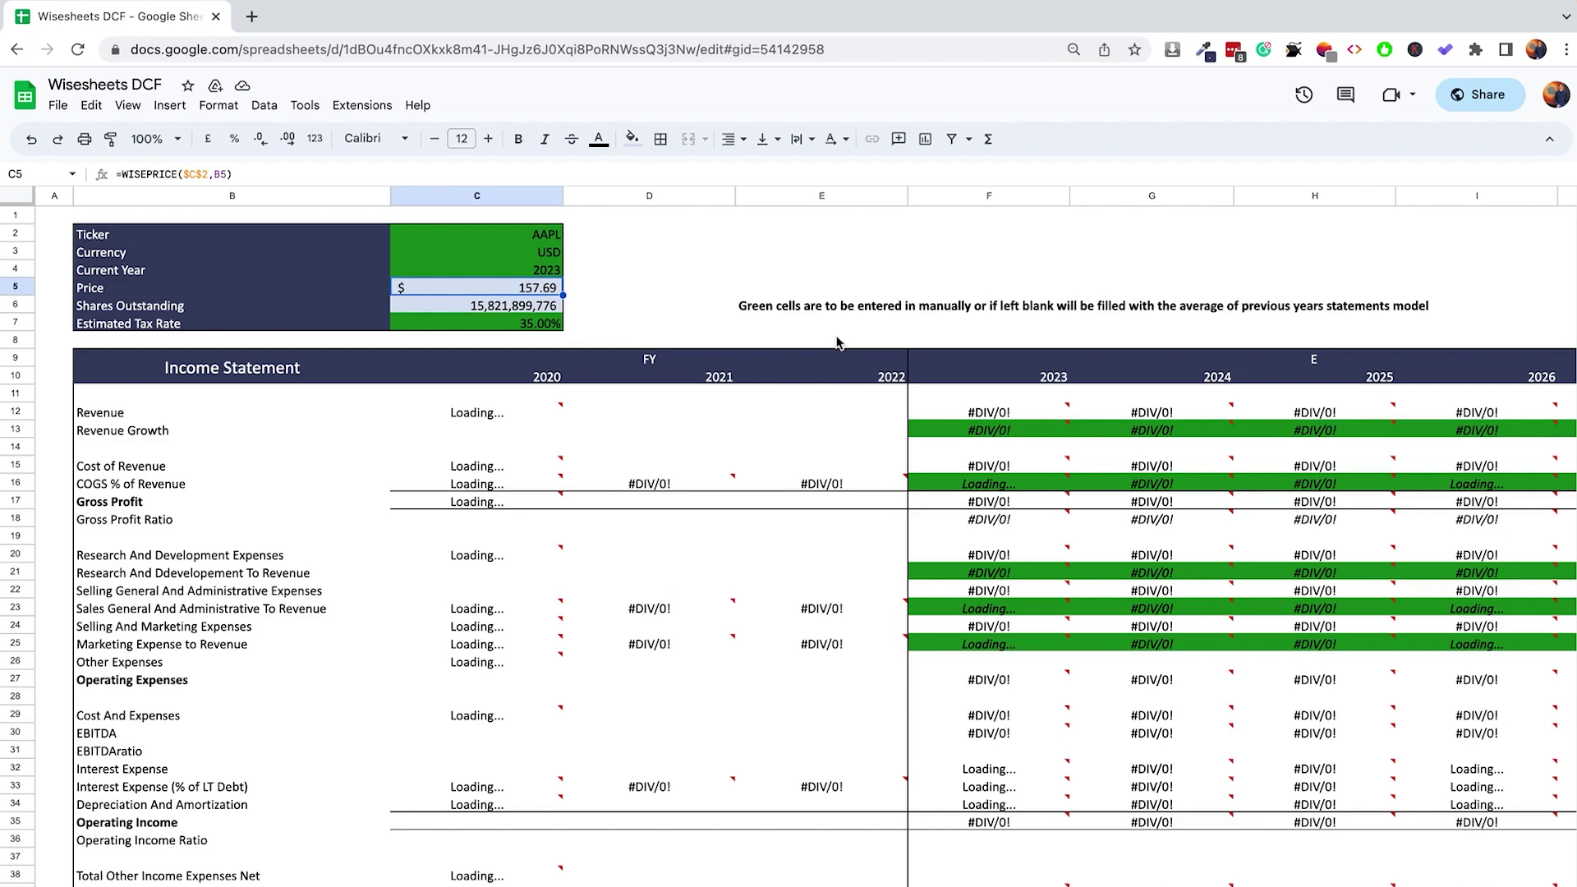
left_click(1027, 378)
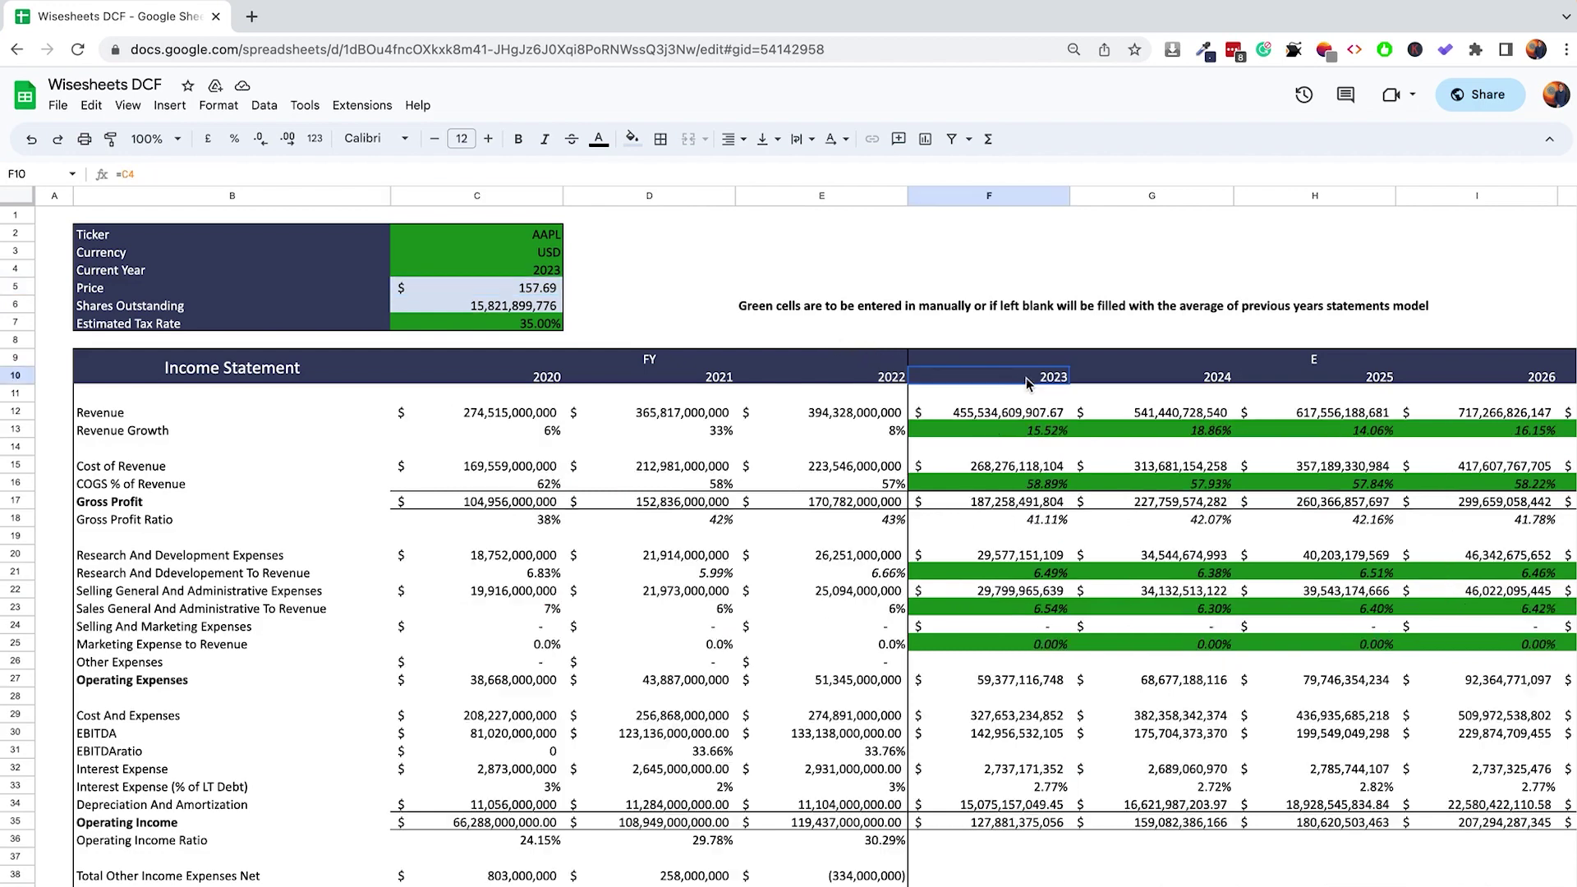
left_click_drag(1070, 385, 1532, 380)
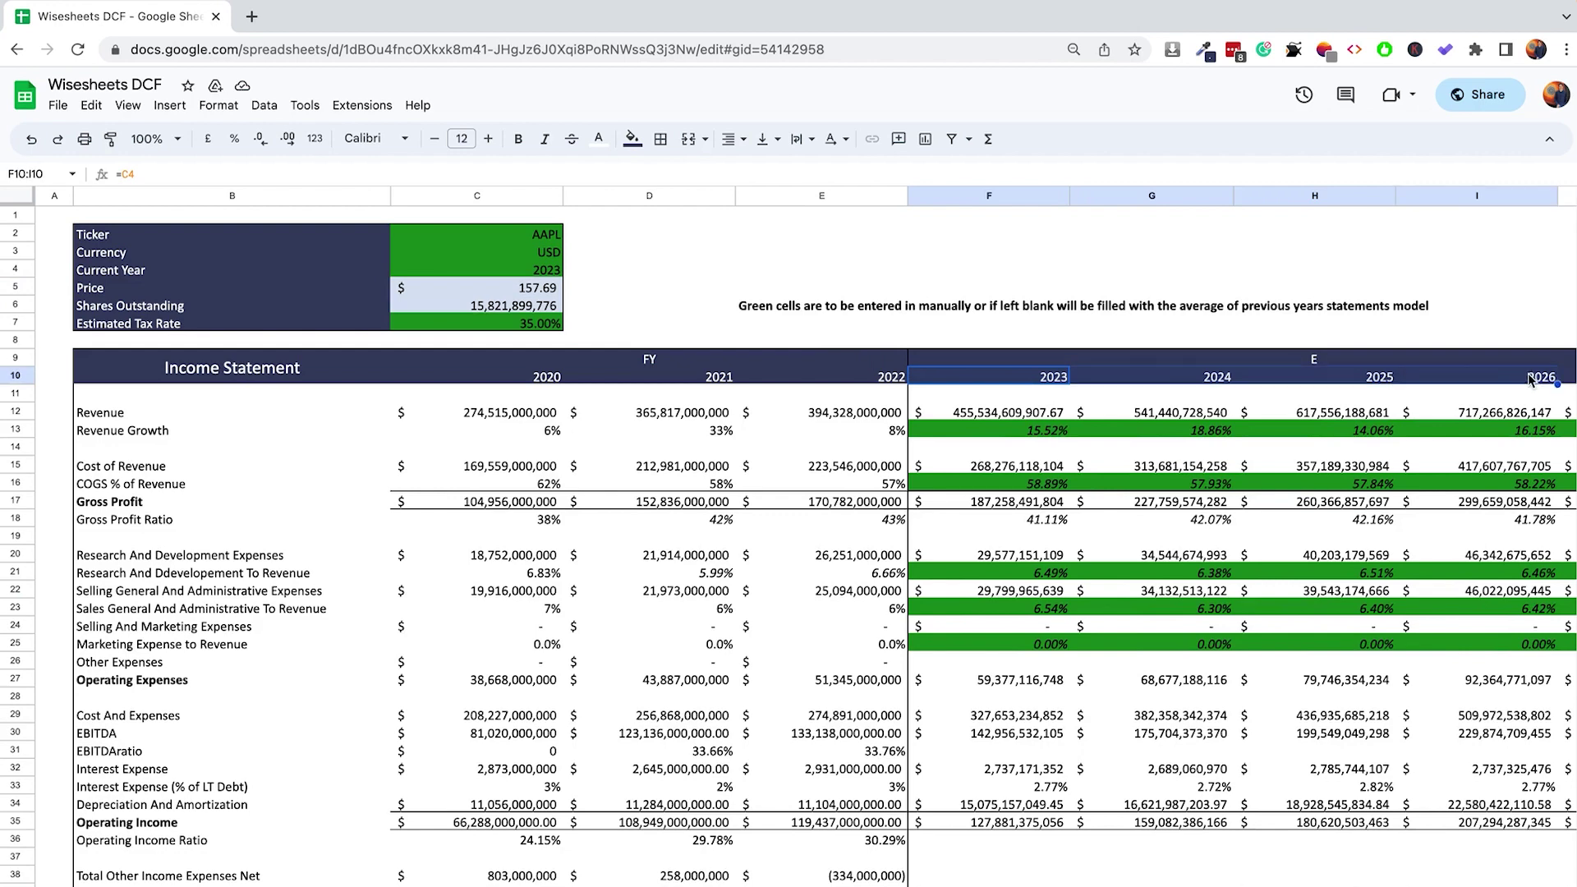
left_click(519, 419)
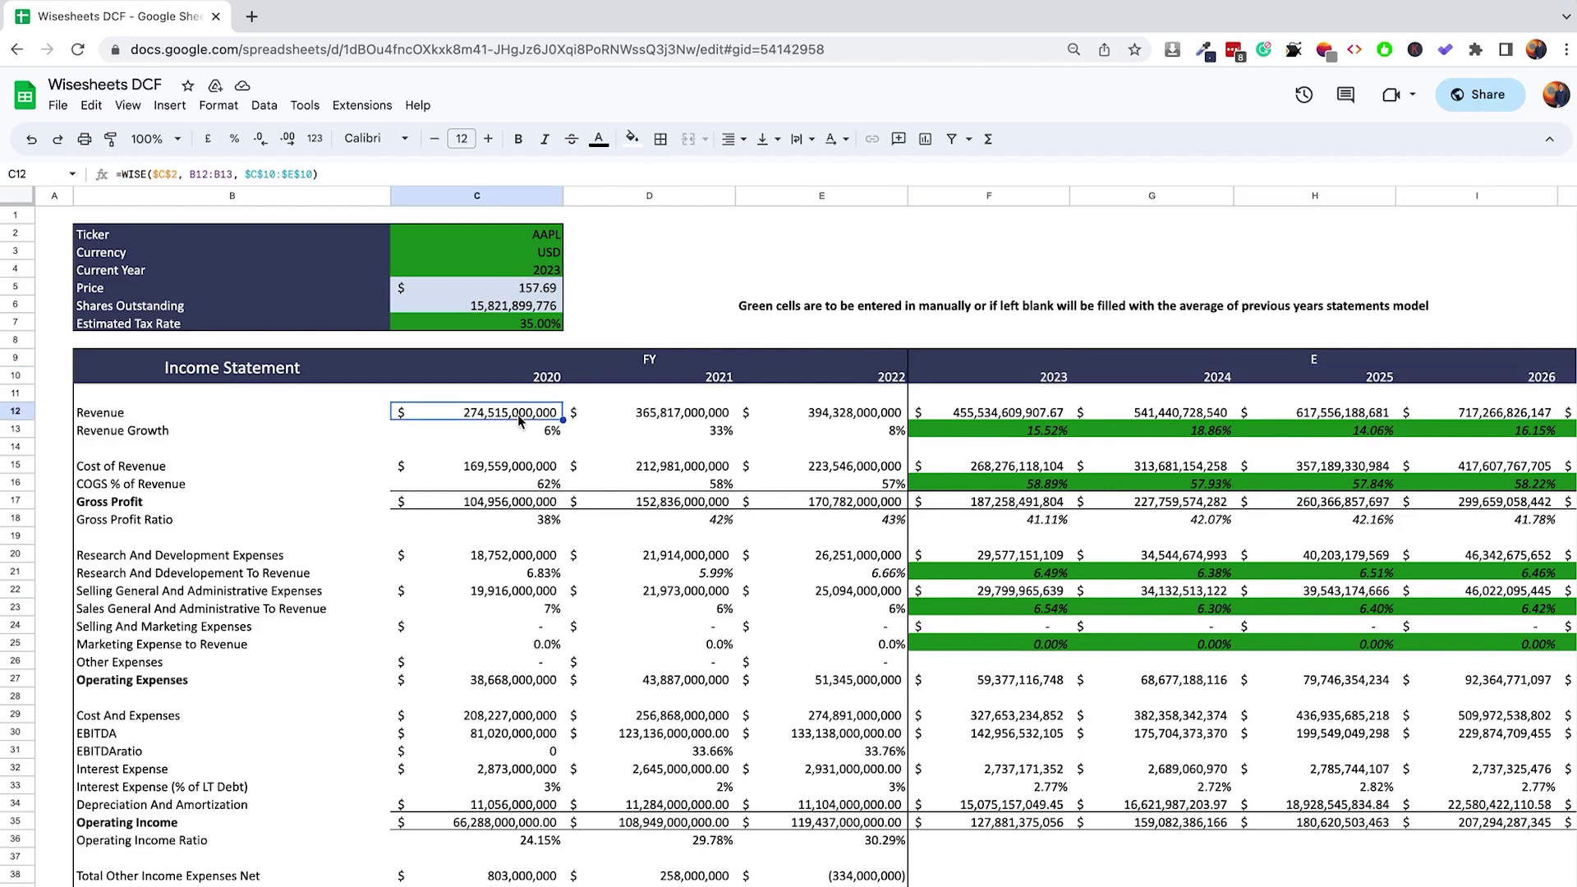
left_click(218, 174)
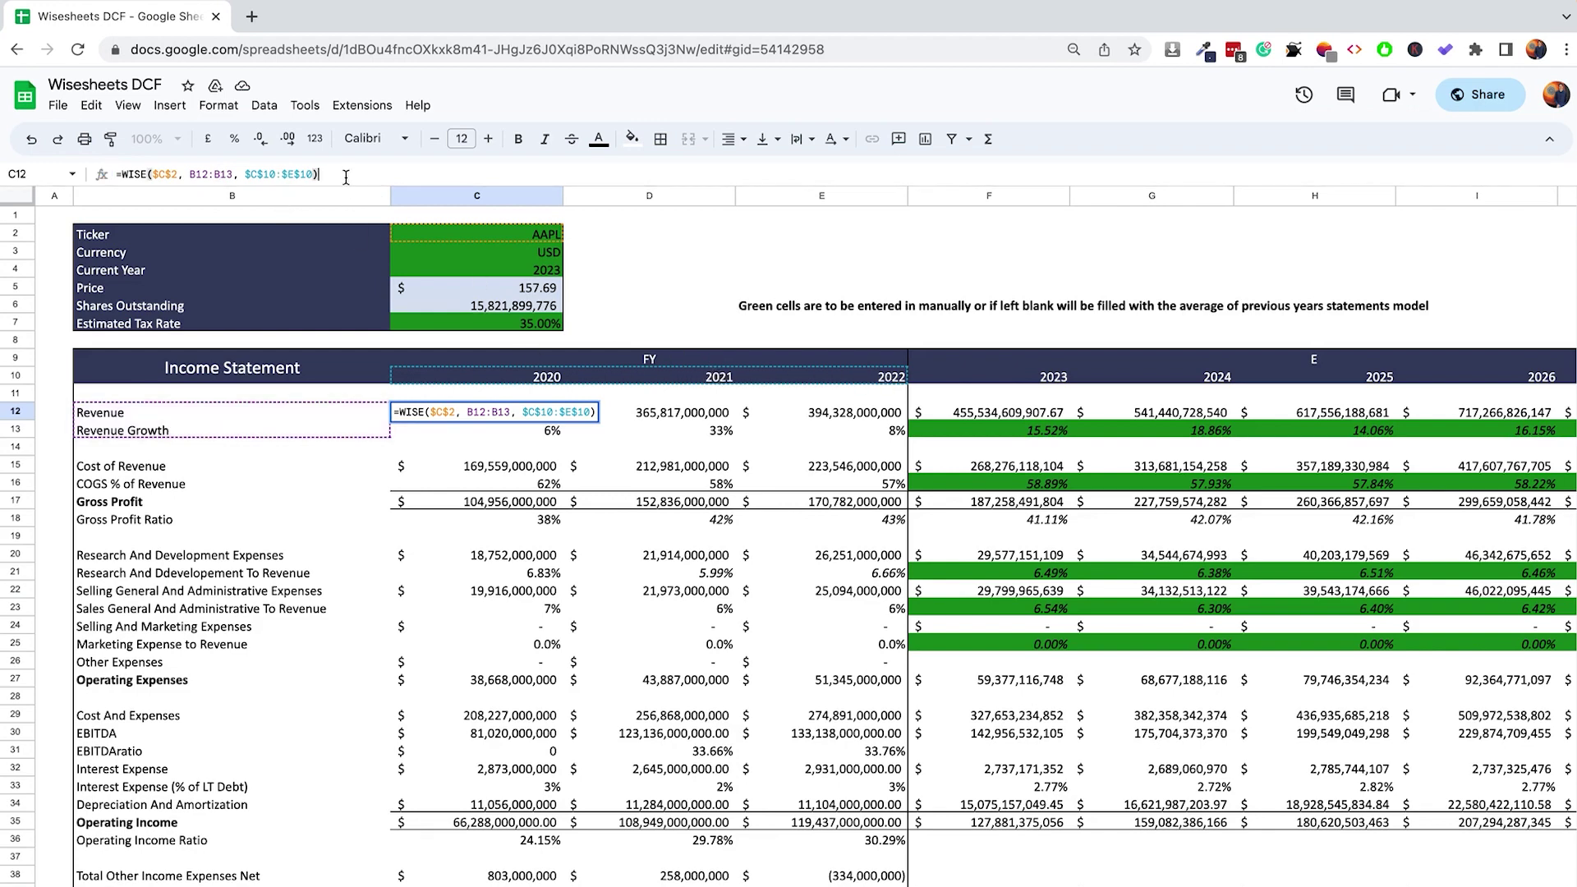
key("Return")
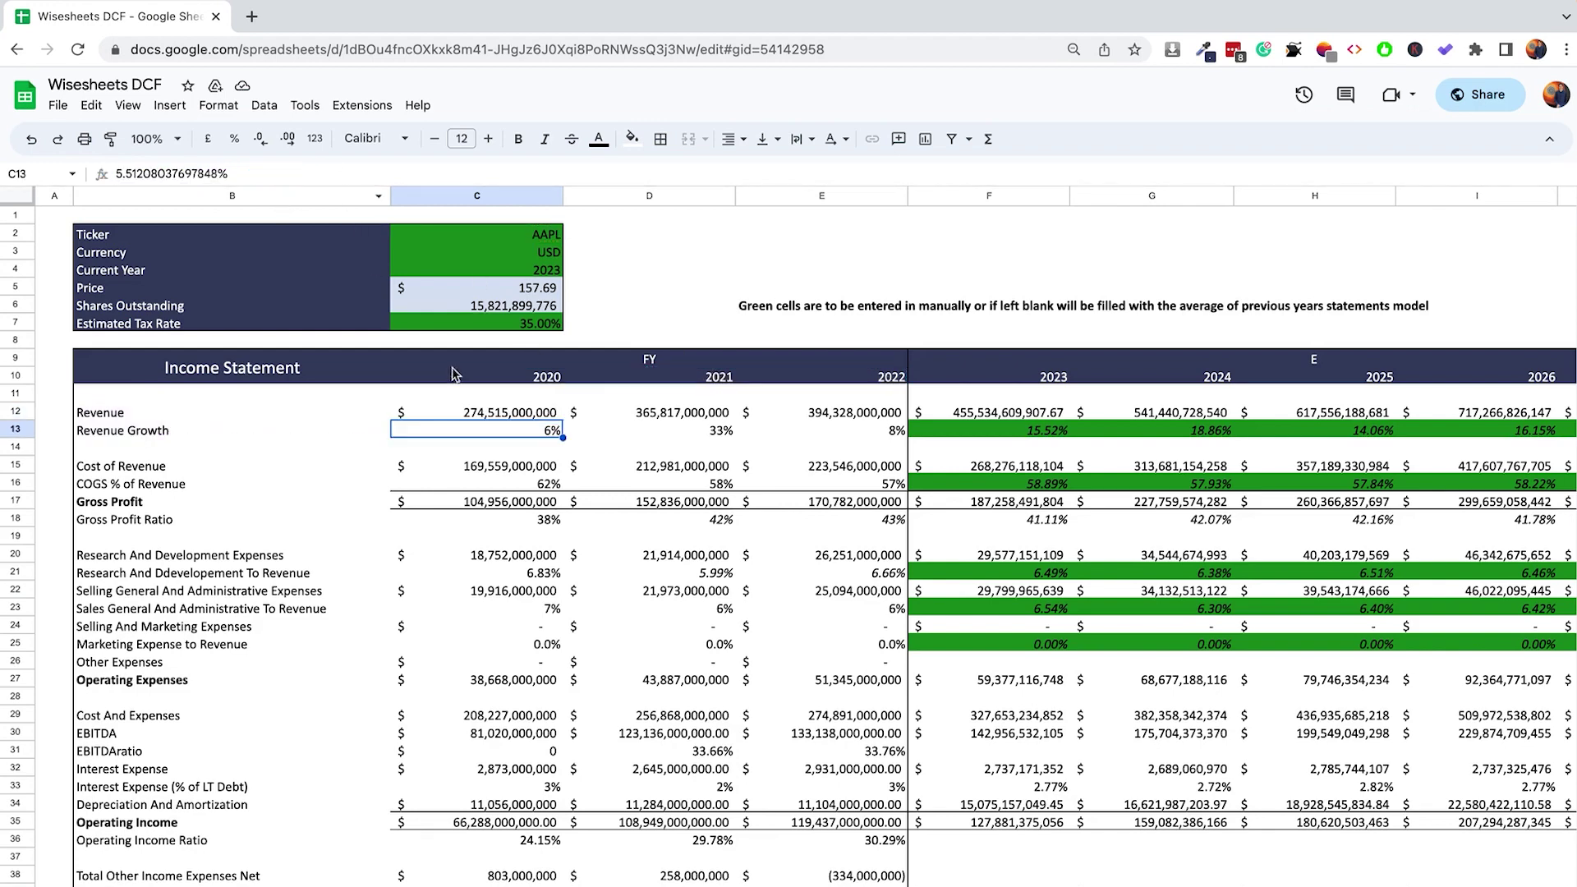
left_click(506, 468)
left_click(520, 490)
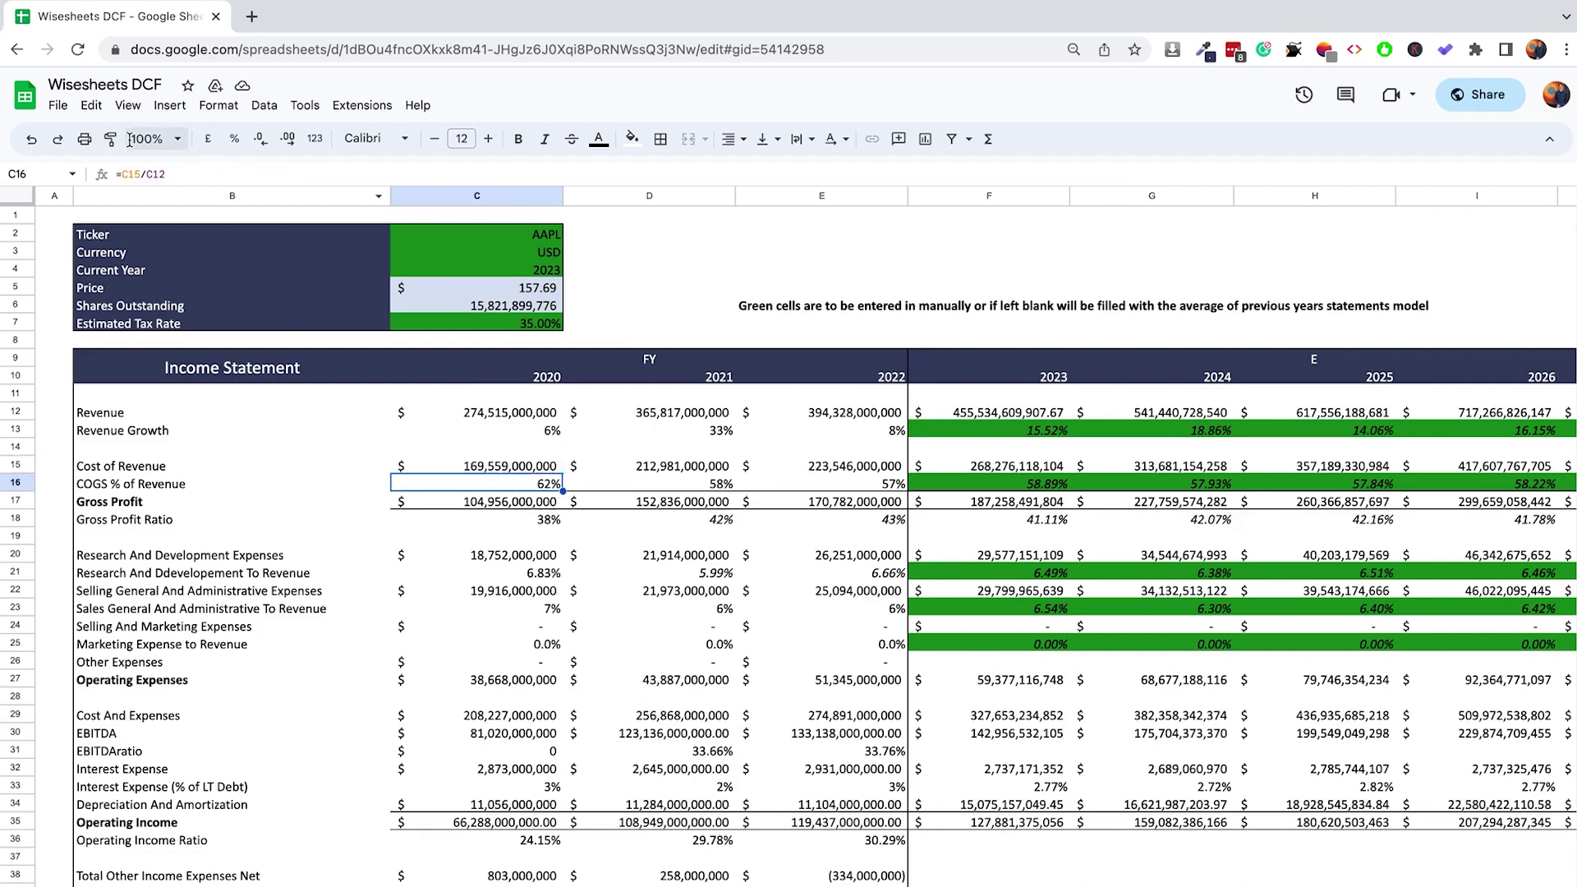
left_click(191, 172)
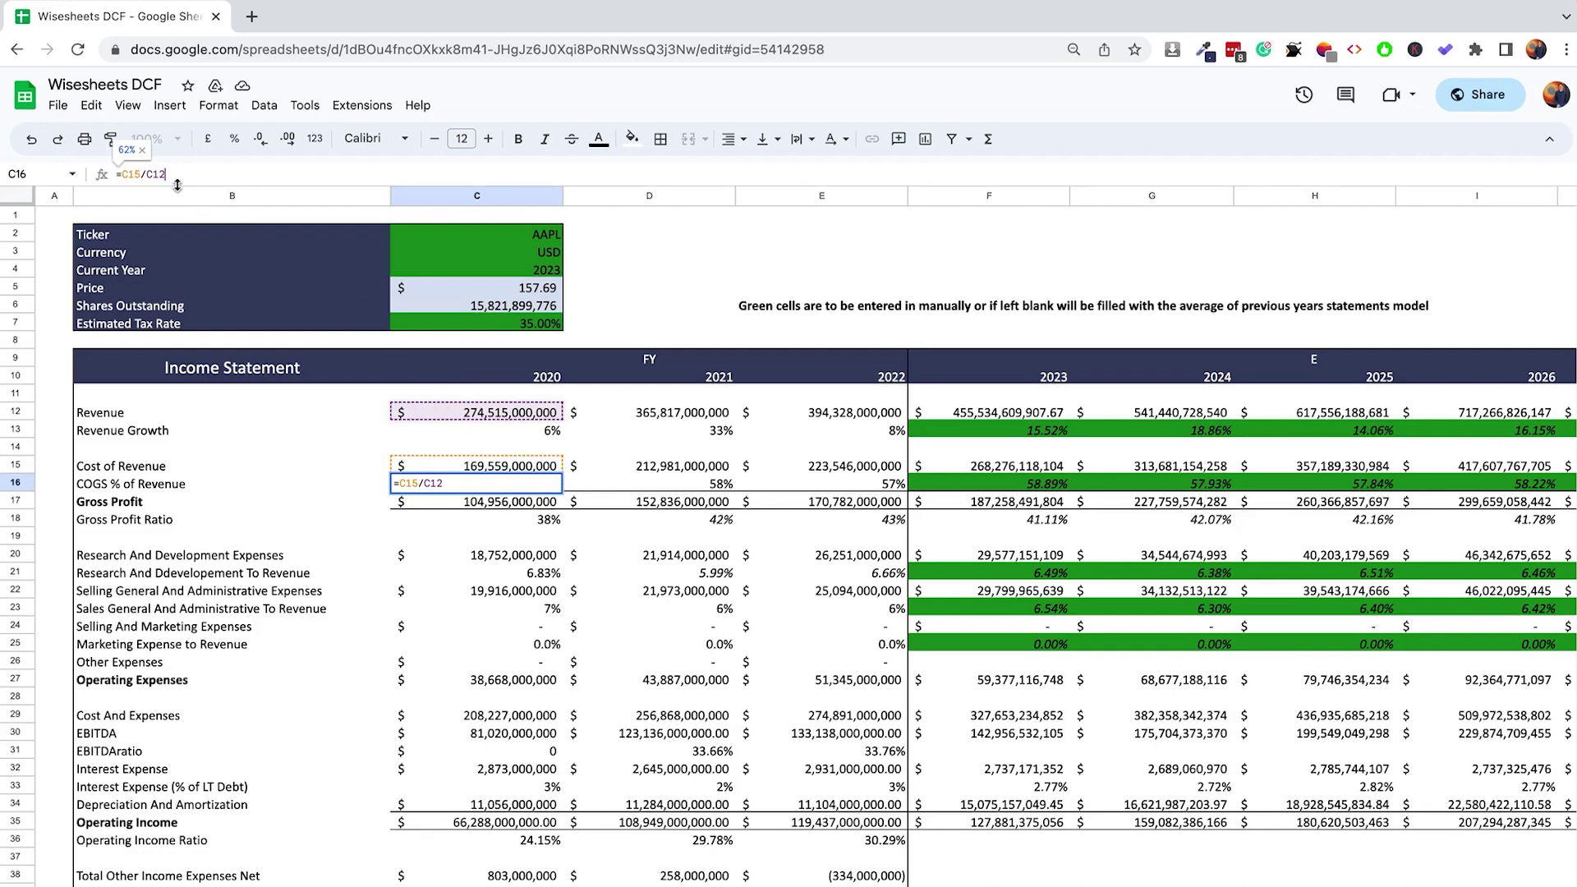
key("Return")
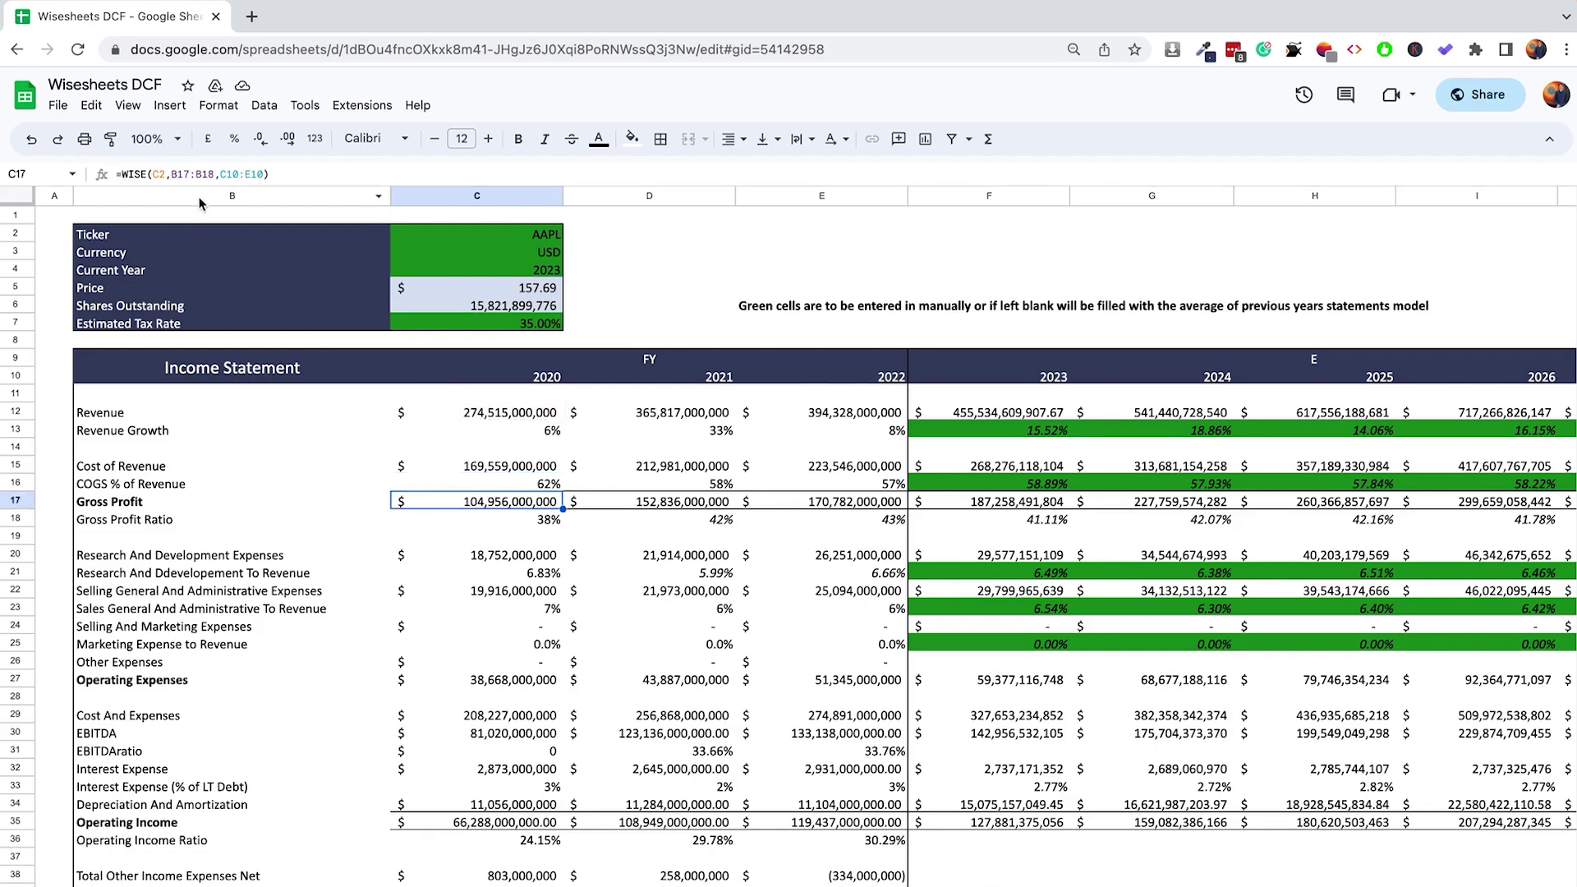
left_click(209, 176)
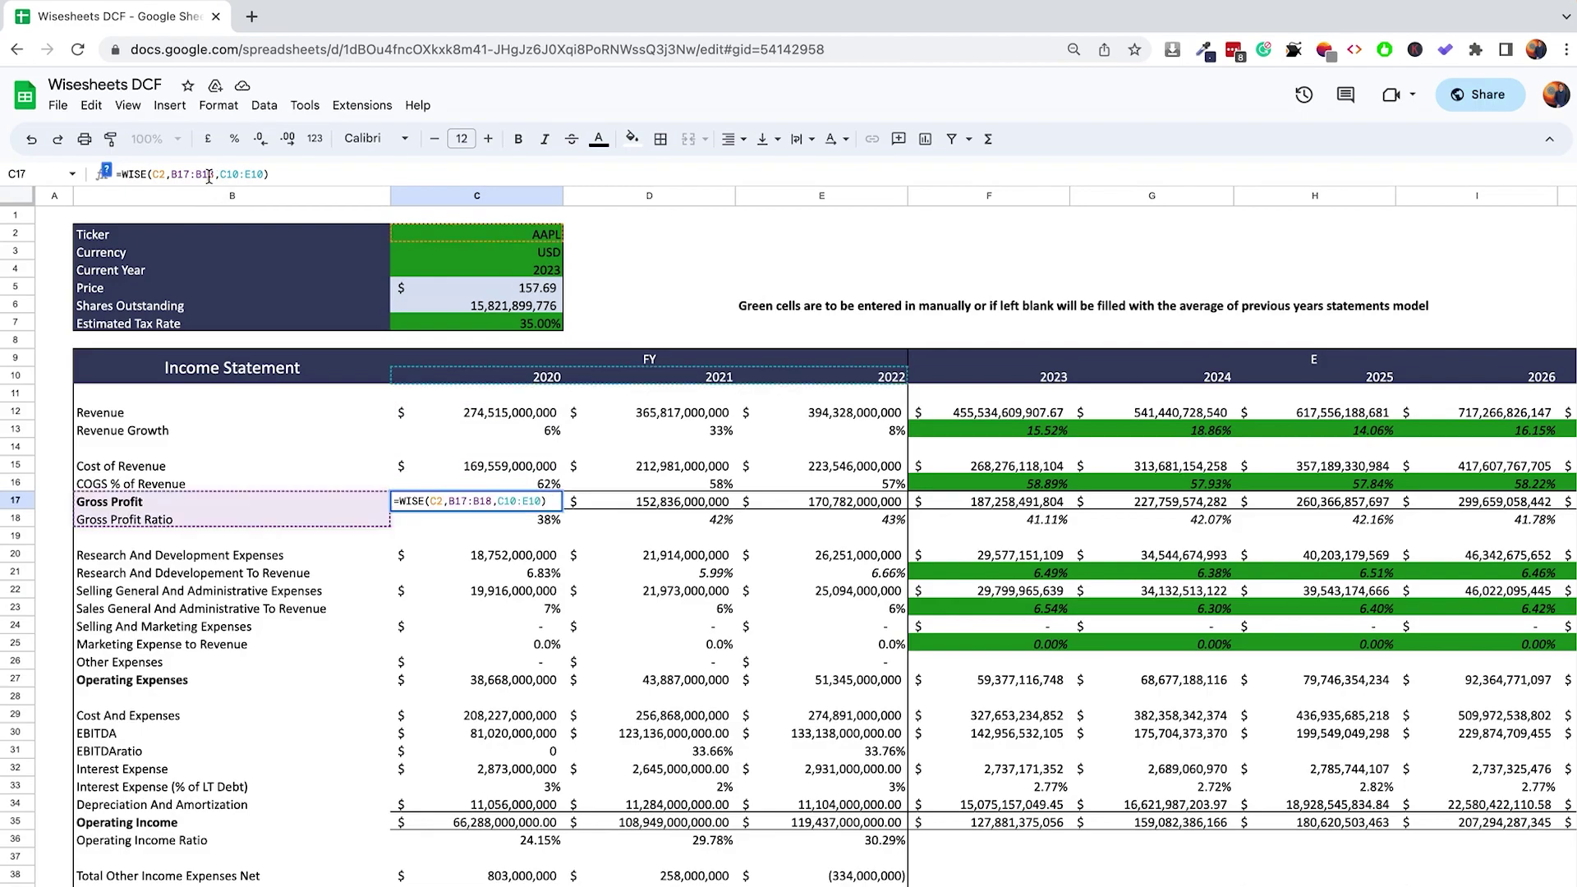
key("Return")
scroll(399, 519, "down", 8)
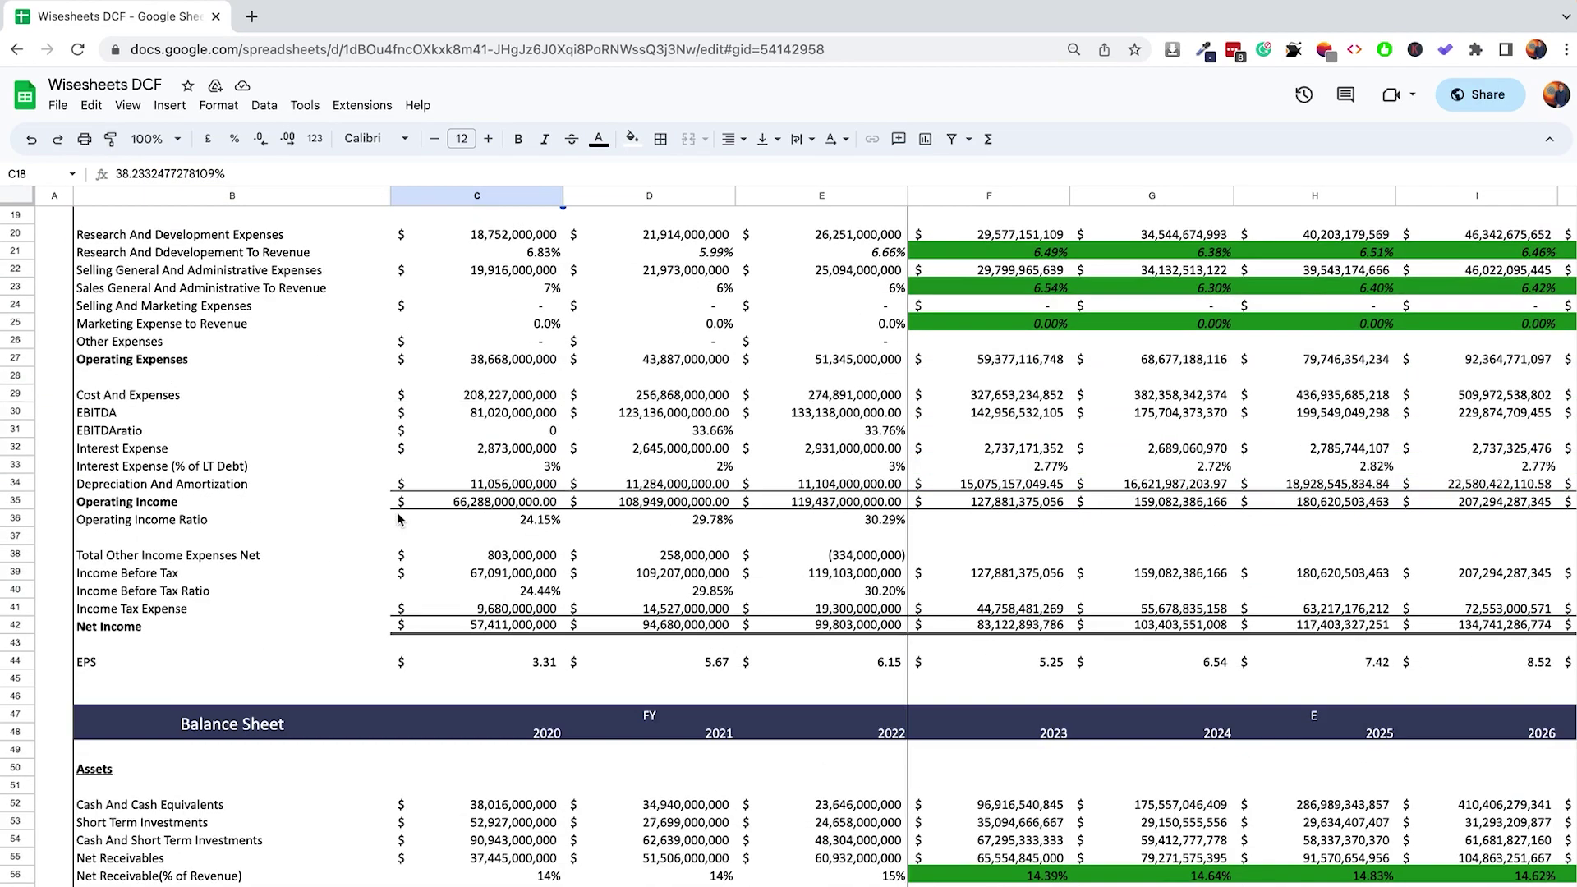
left_click(481, 454)
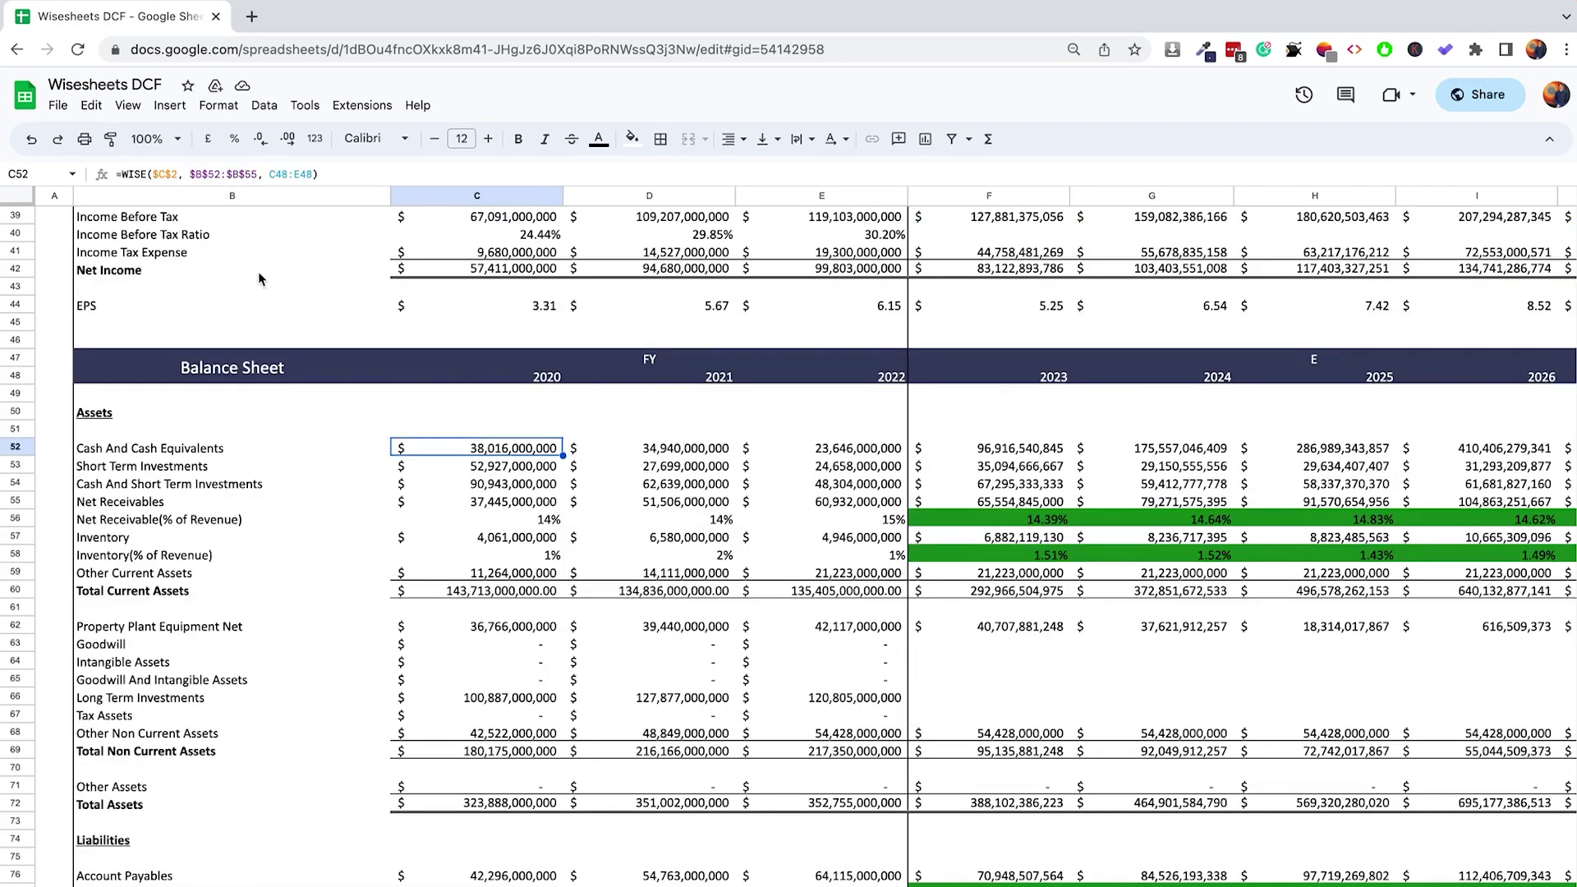
left_click(251, 169)
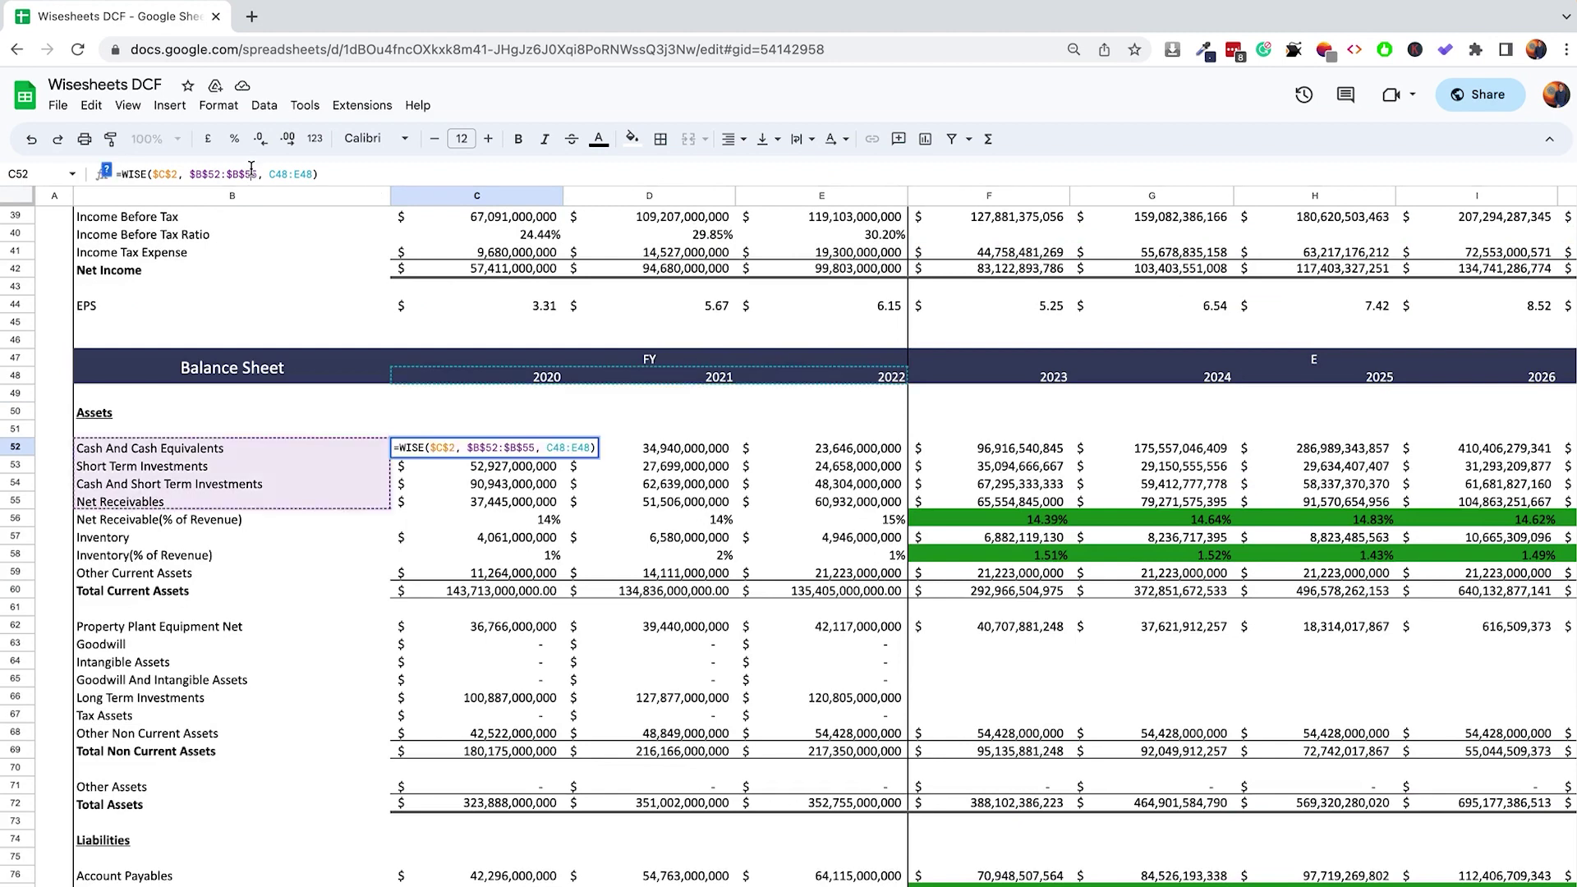
key("Return")
key("Down")
key("Down")
key("Down")
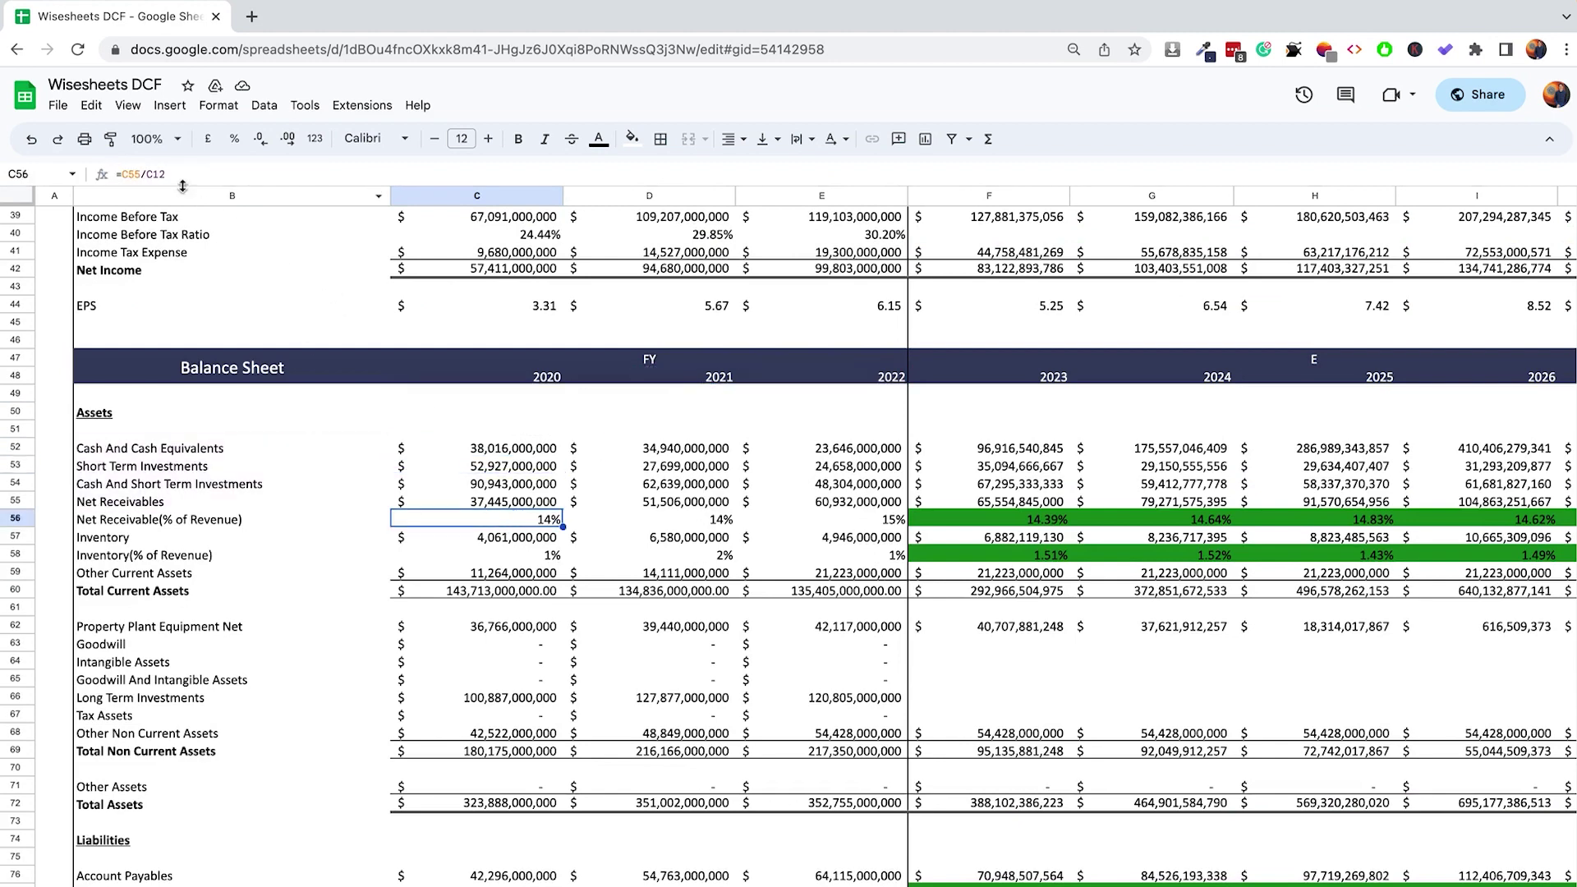
left_click(168, 176)
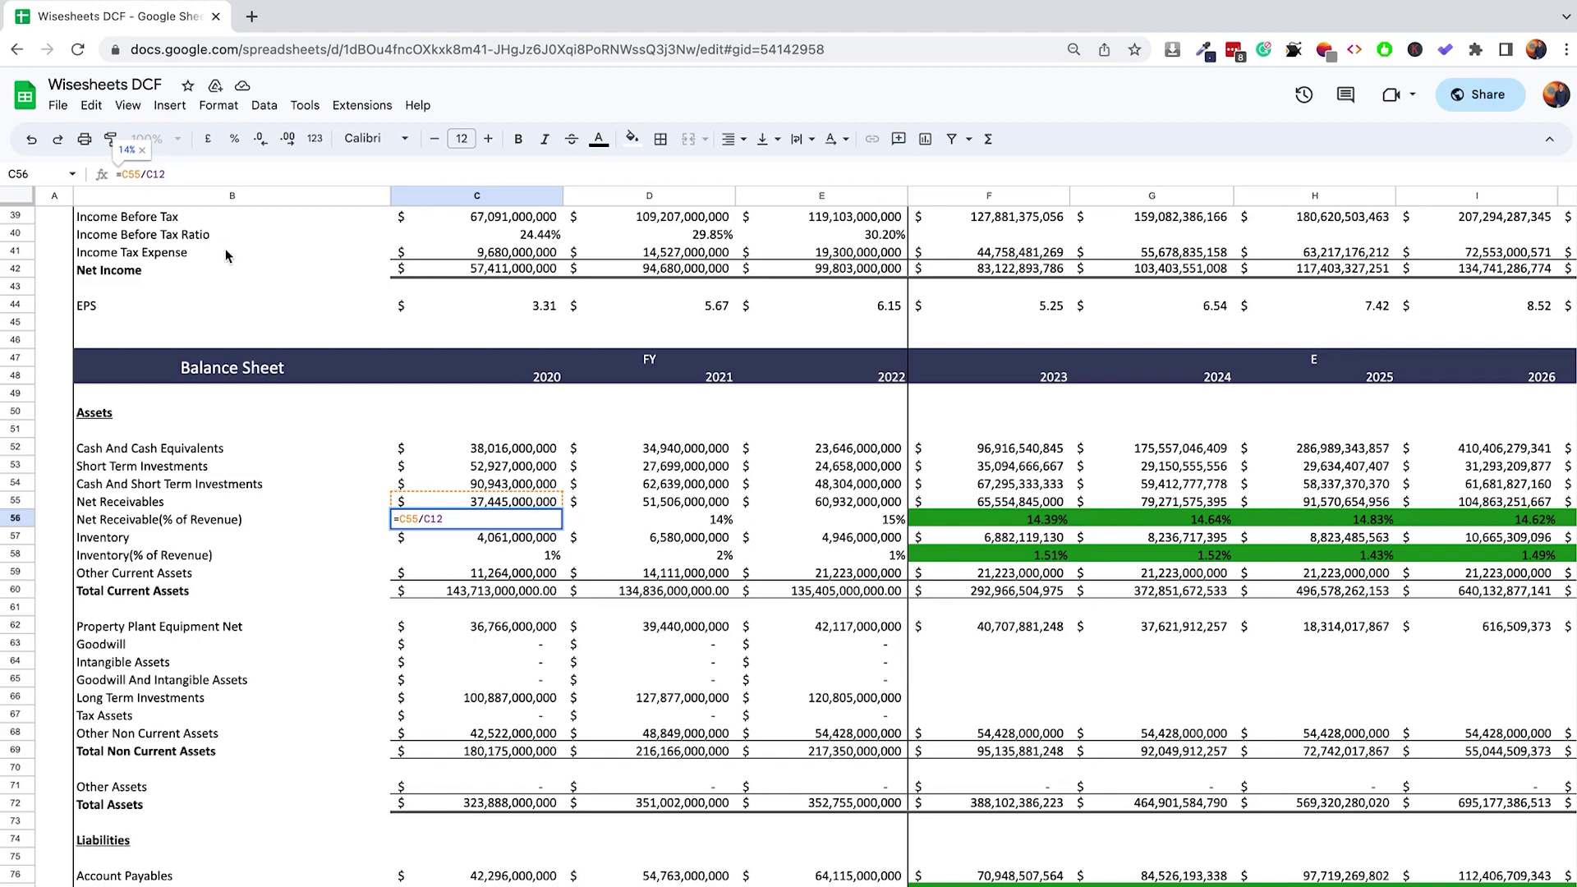
key("Return")
scroll(309, 406, "down", 12)
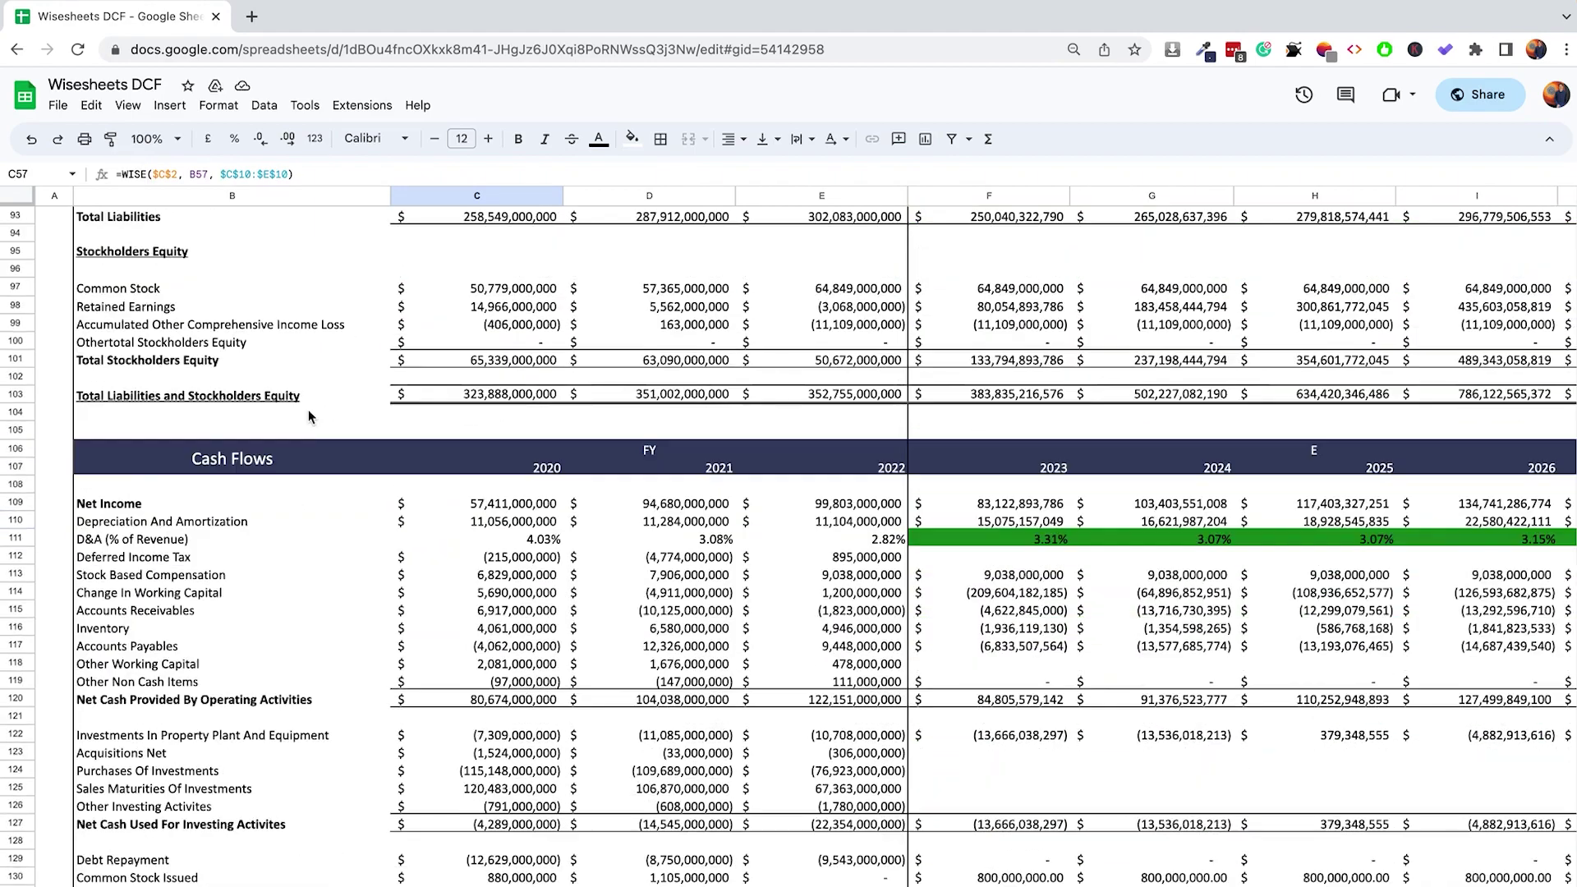
left_click(519, 376)
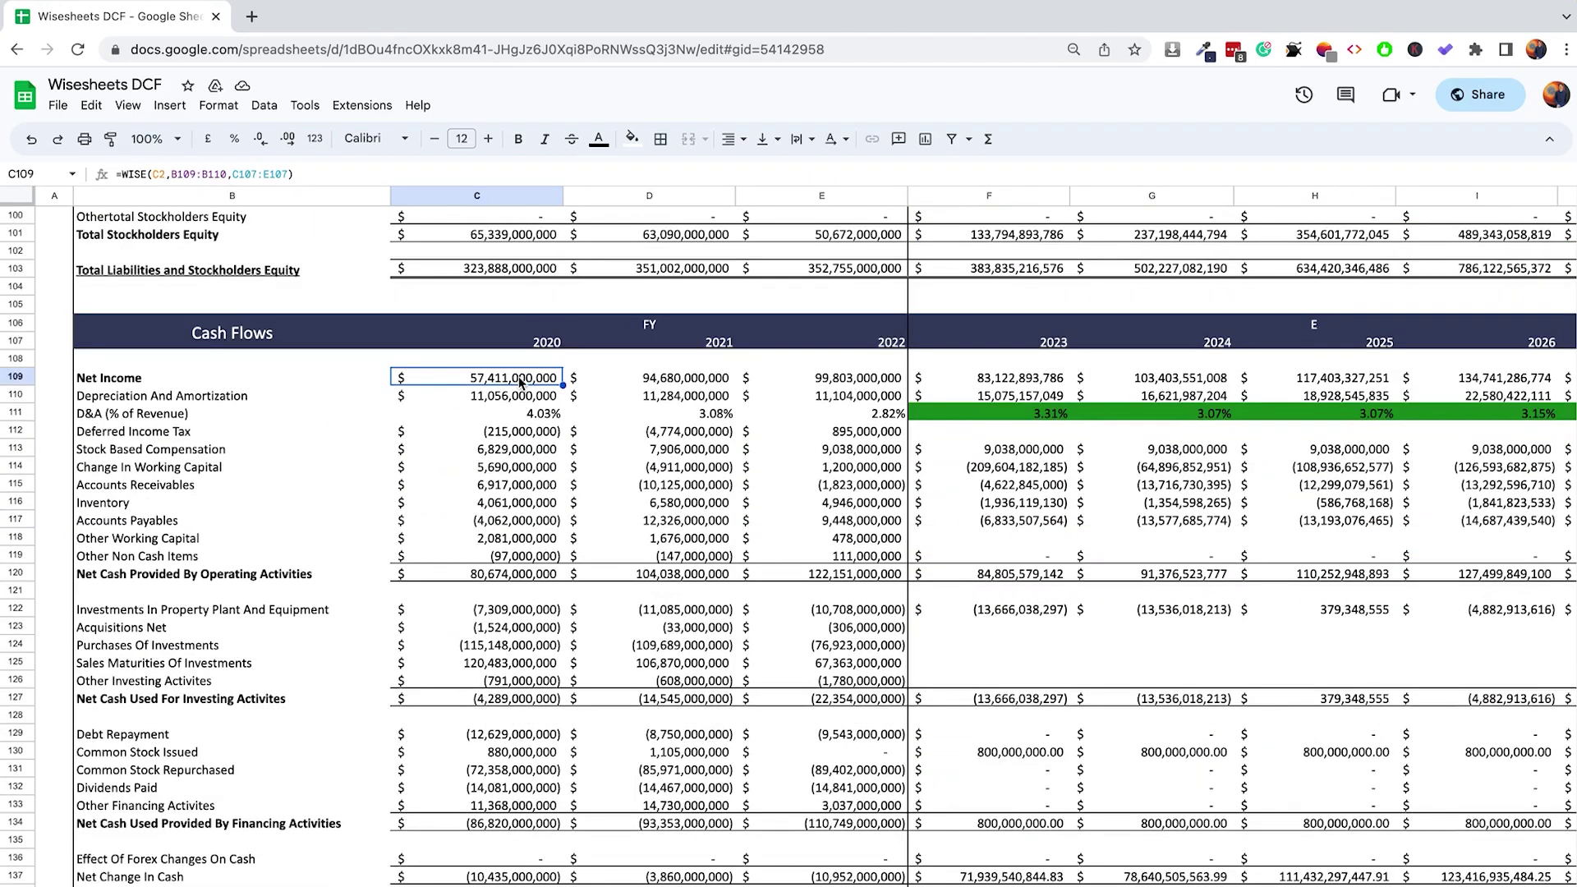
scroll(519, 380, "up", 15)
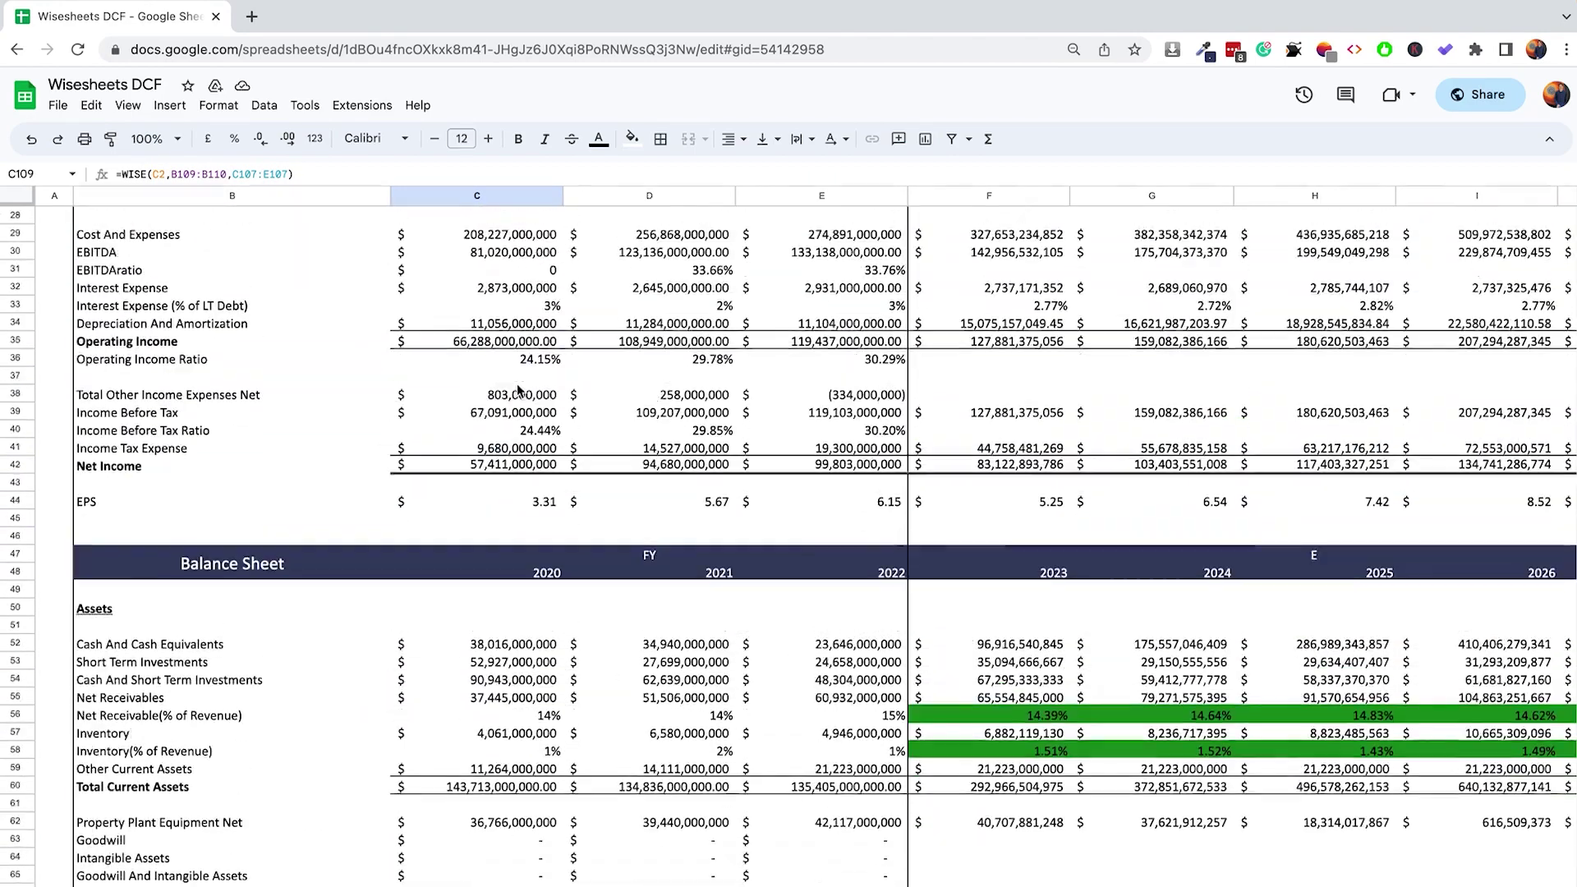
scroll(518, 390, "up", 6)
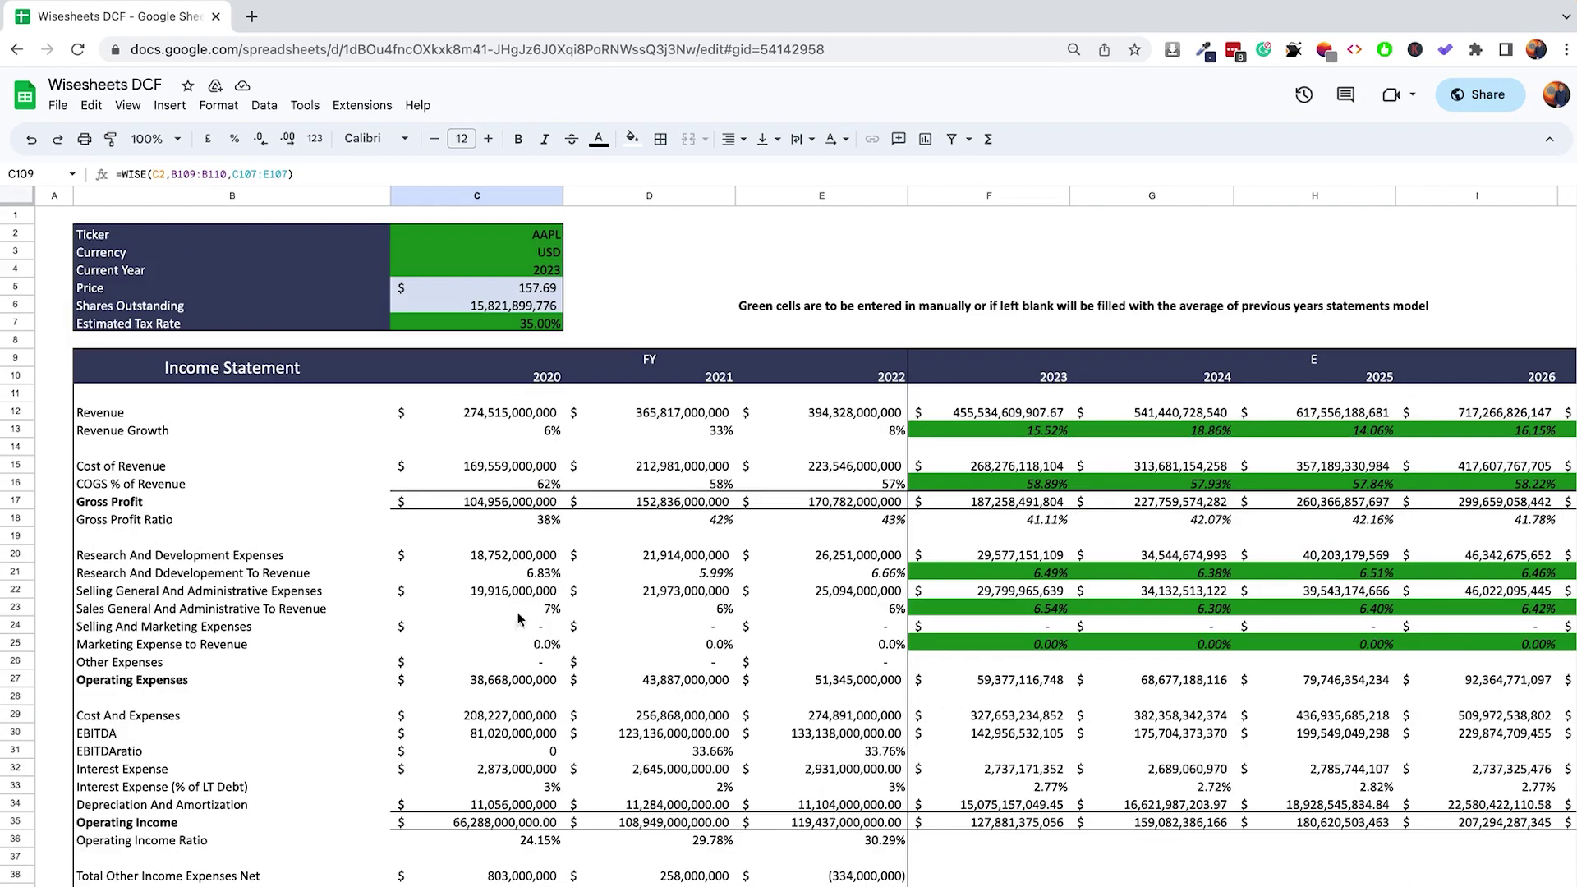
scroll(460, 879, "right", 6)
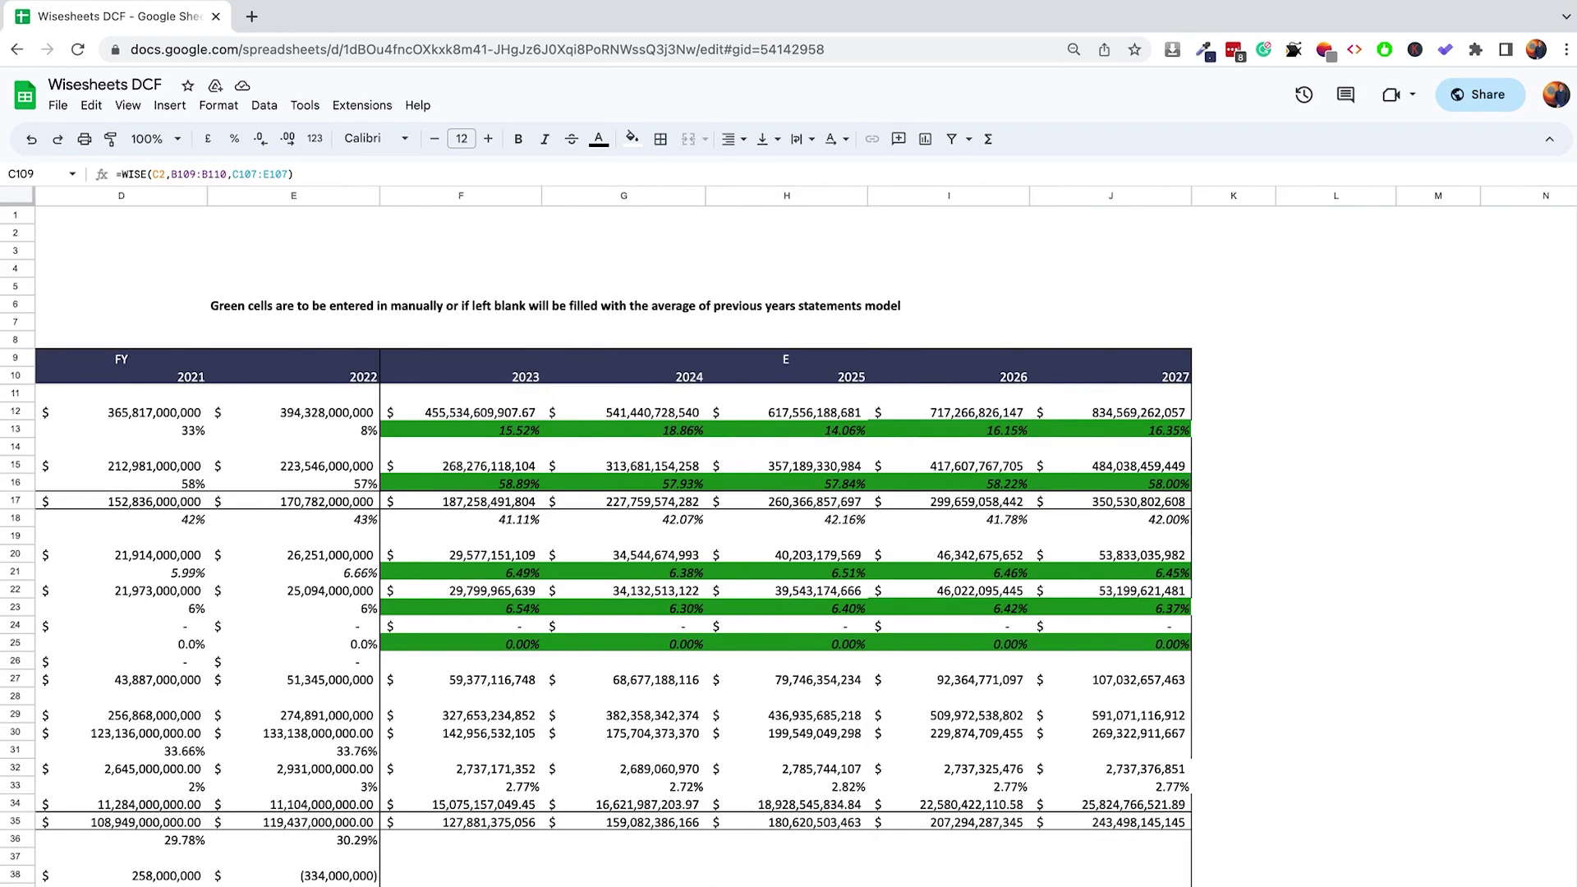
left_click_drag(969, 446, 1126, 432)
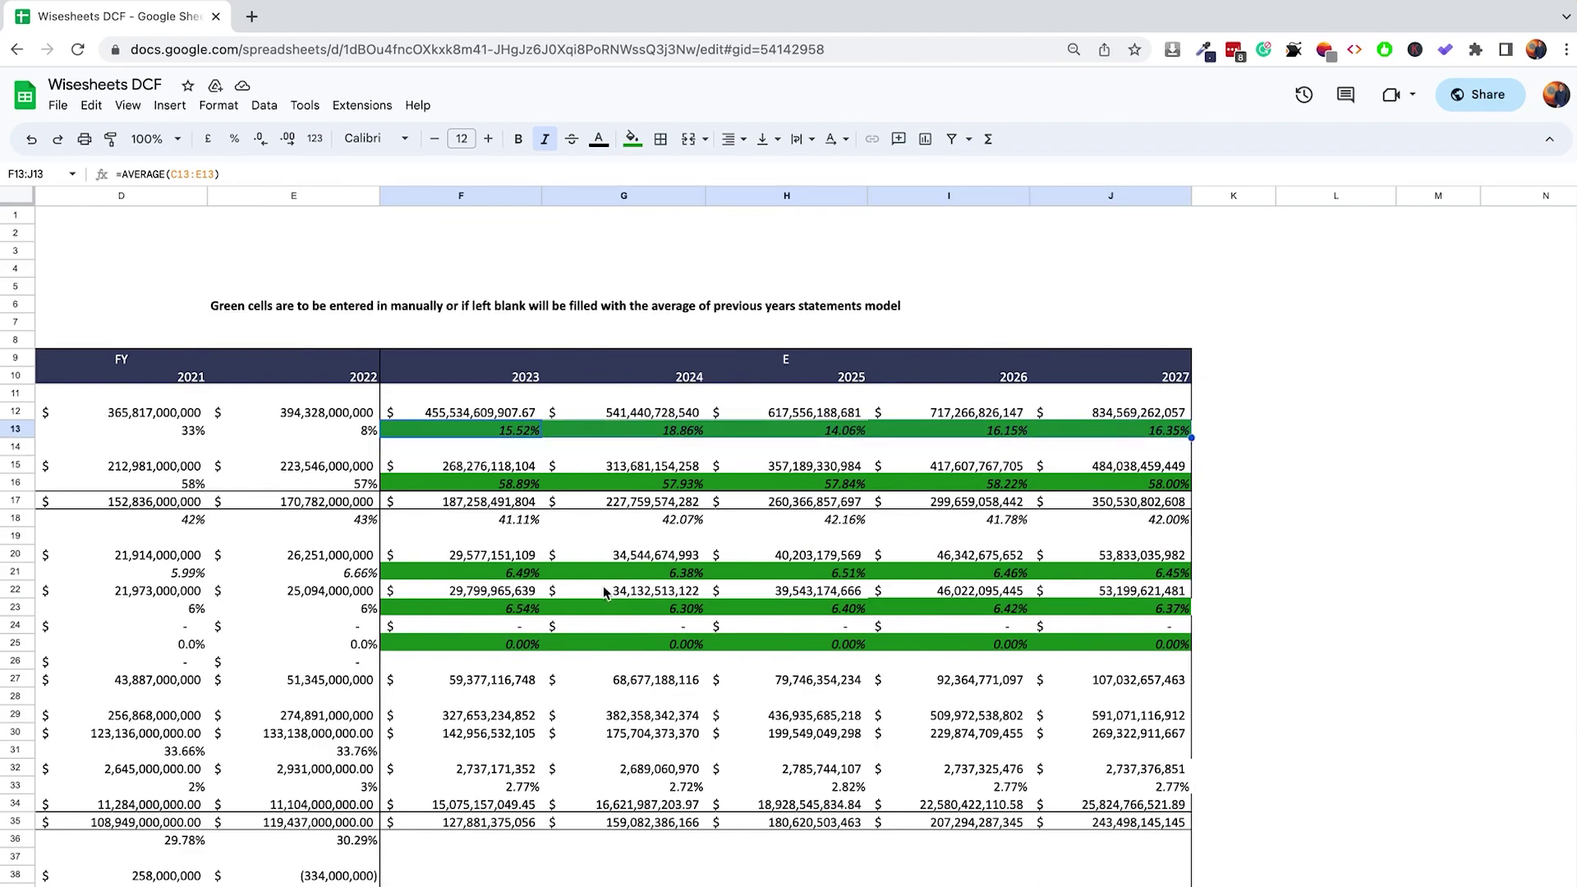
Review the 2023–2027 revenue growth forecast formulas, leaving the 2023 formula unchanged
scroll(567, 620, "down", 15)
scroll(566, 624, "down", 15)
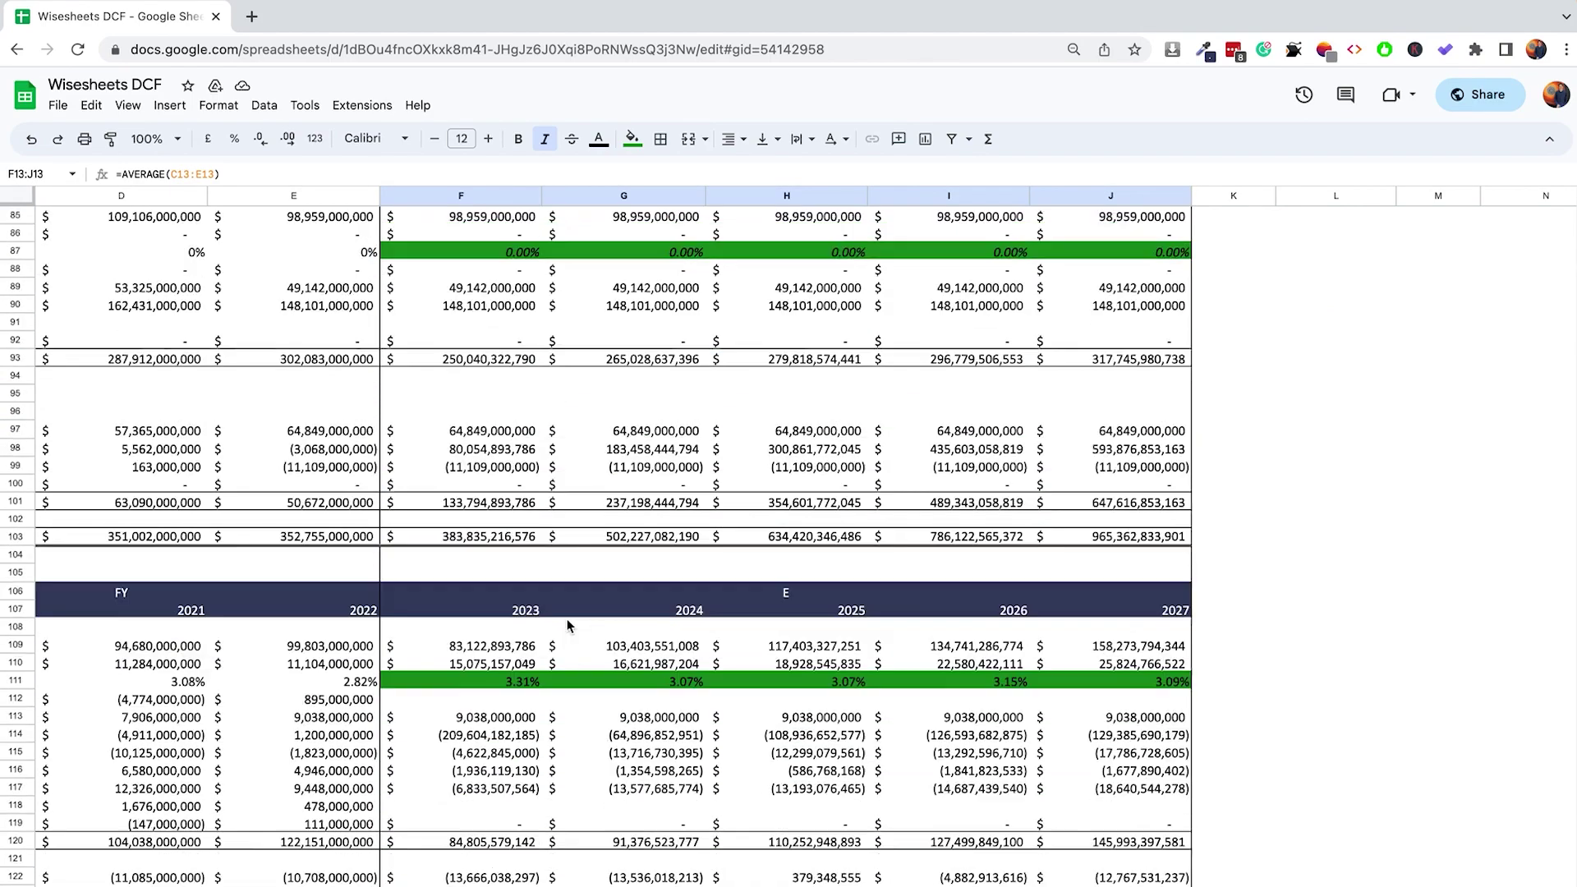
scroll(567, 624, "up", 20)
scroll(566, 627, "up", 10)
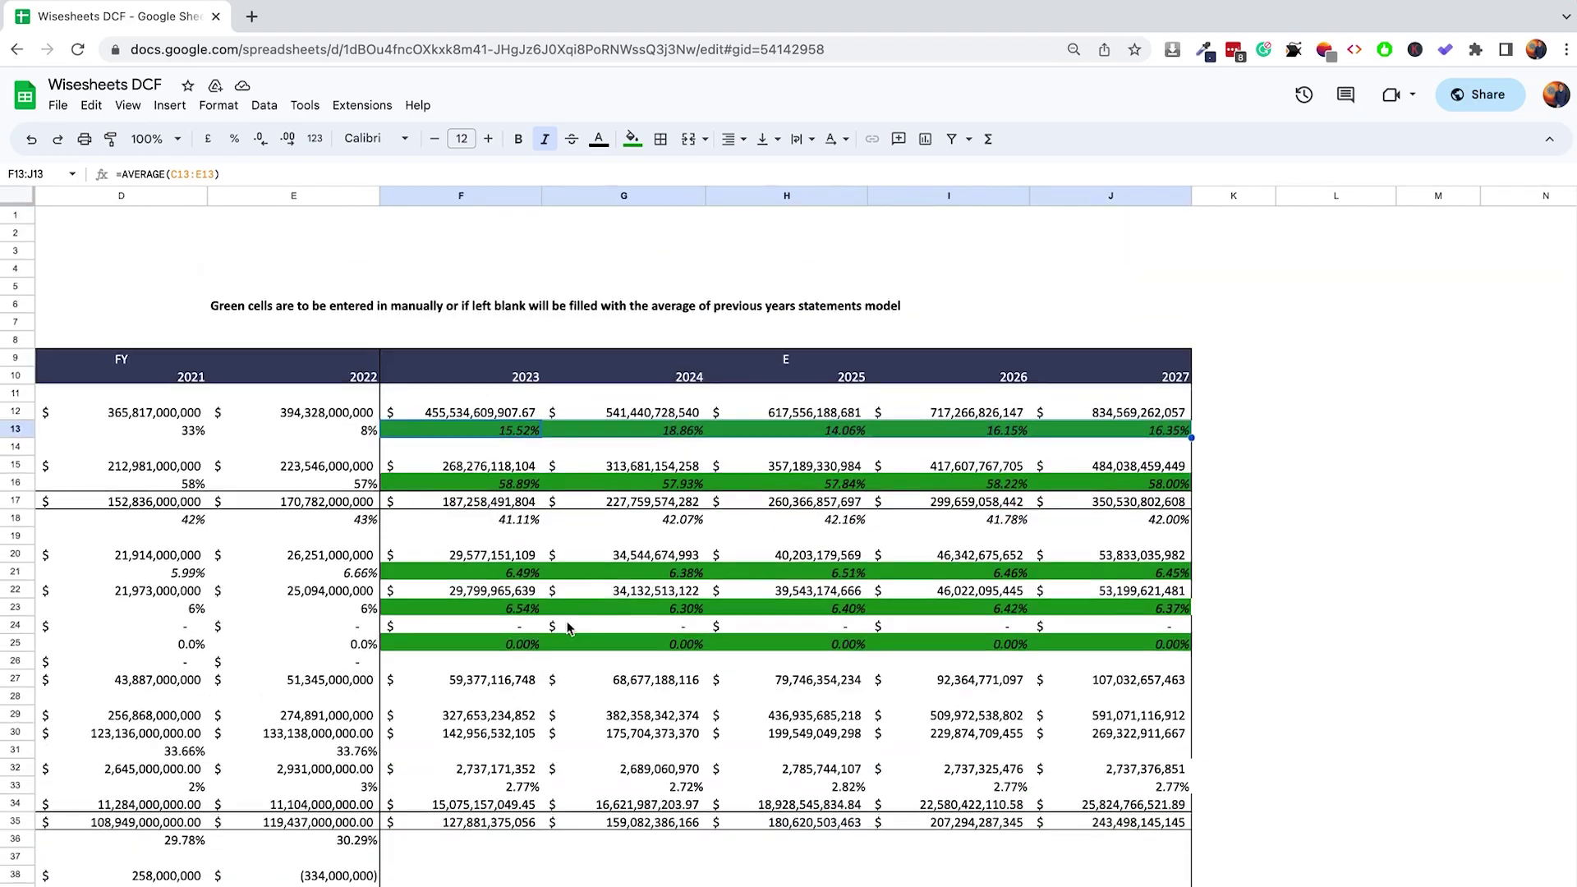
left_click(205, 175)
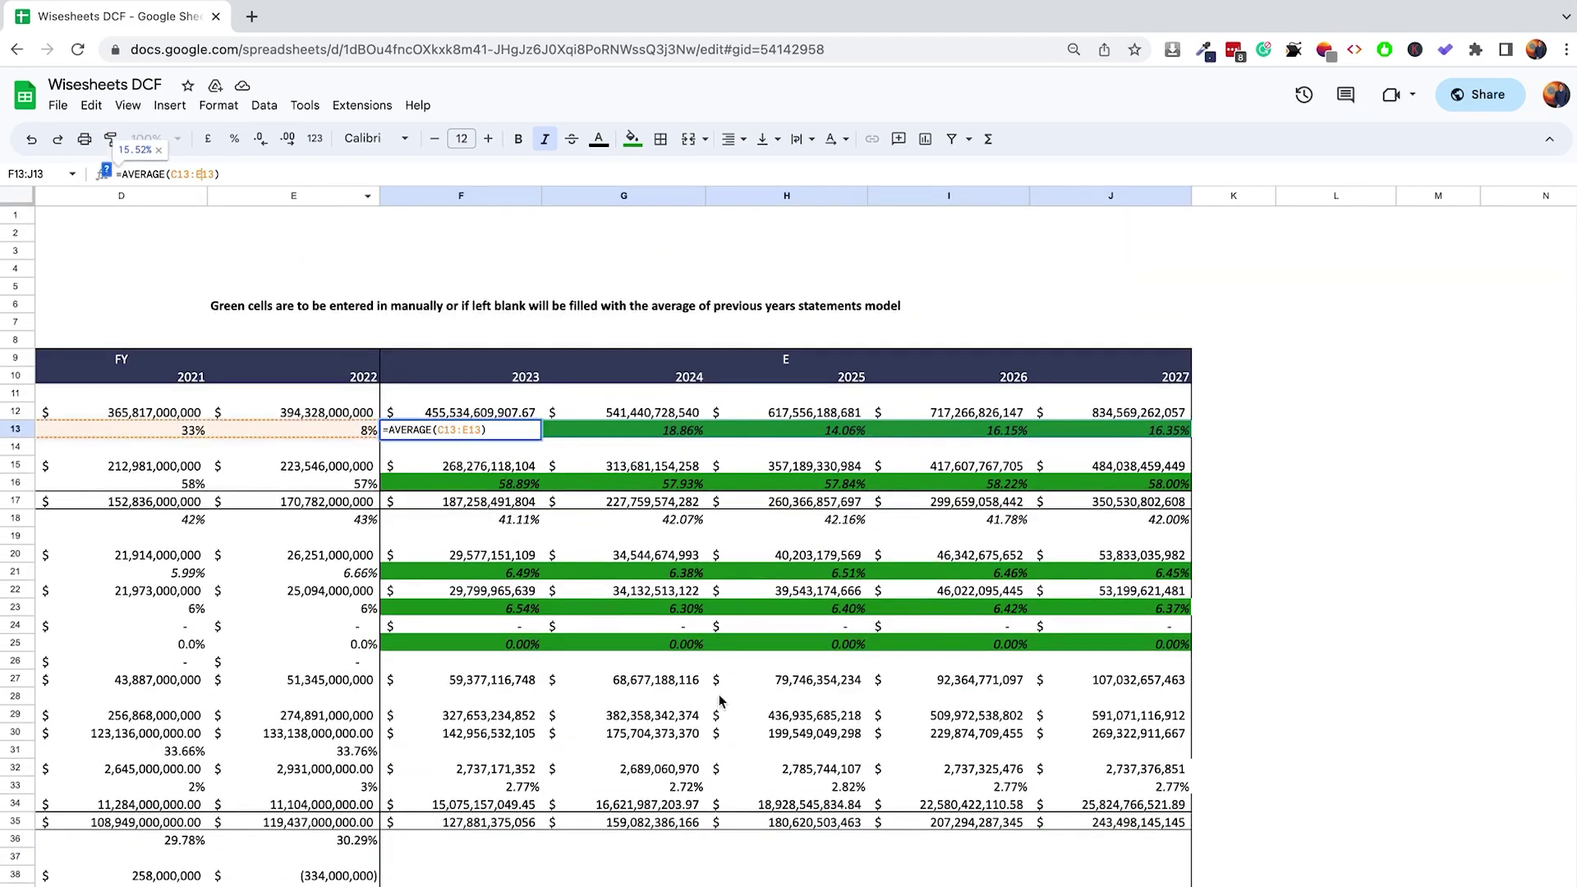
scroll(789, 533, "left", 5)
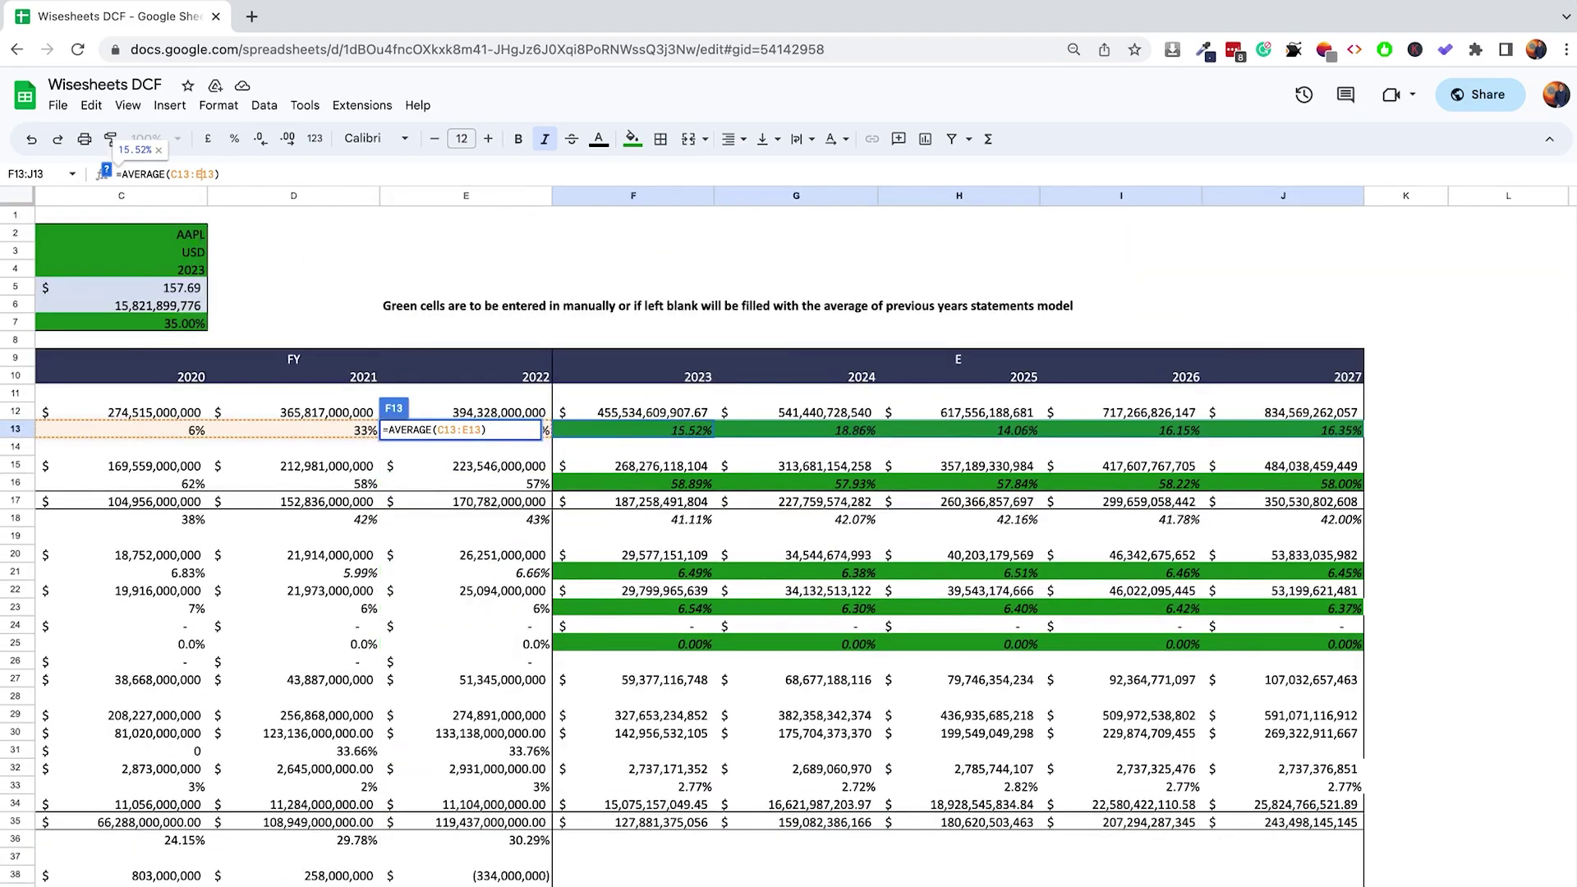
scroll(788, 534, "right", 5)
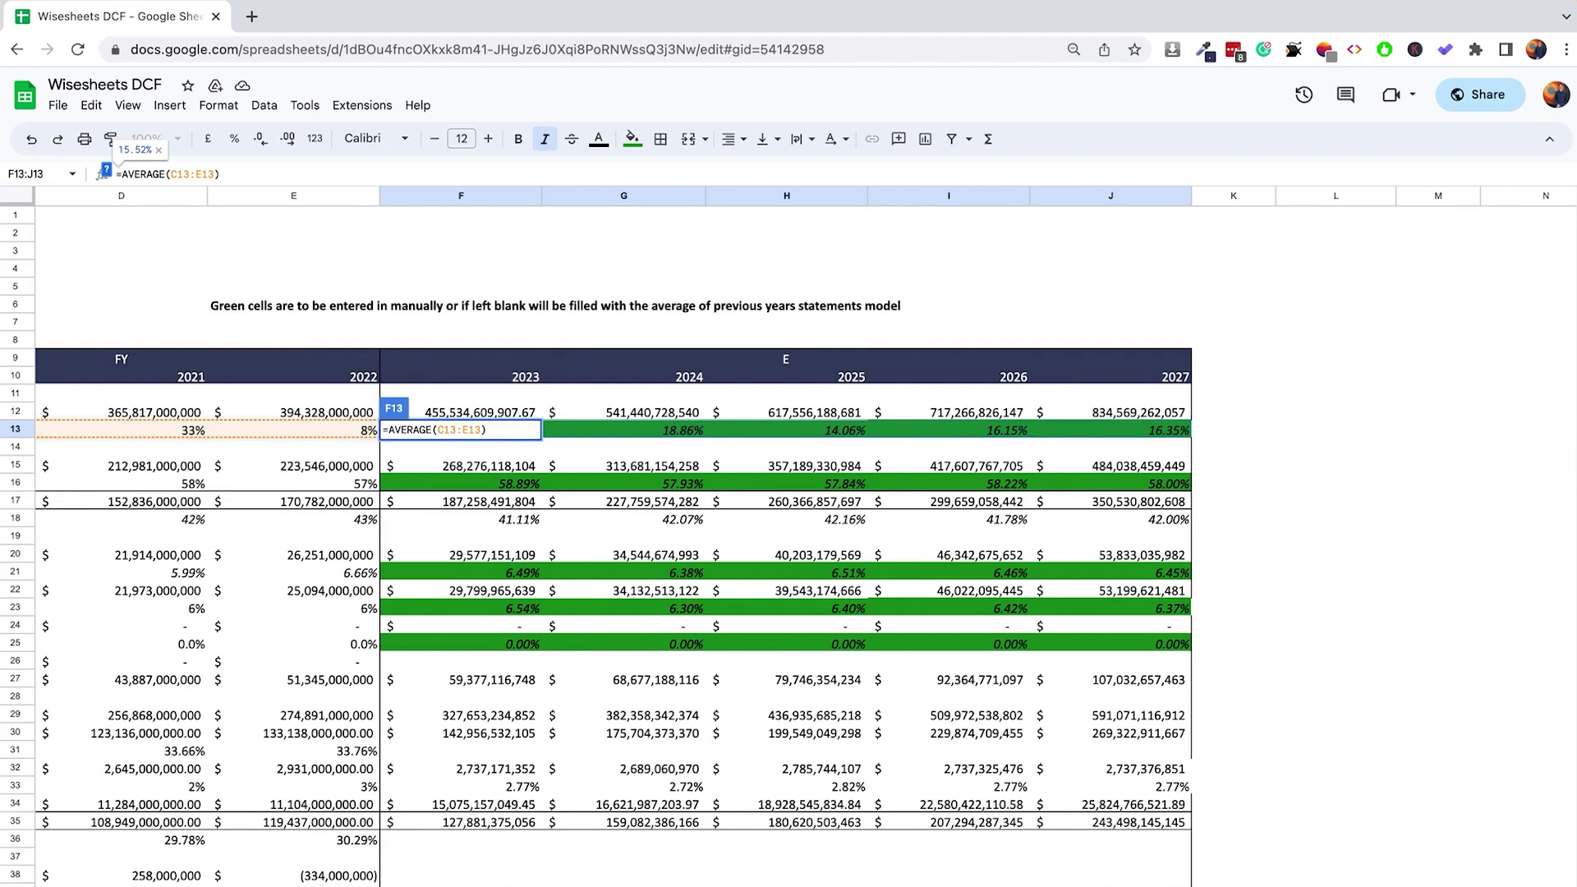
key("Return")
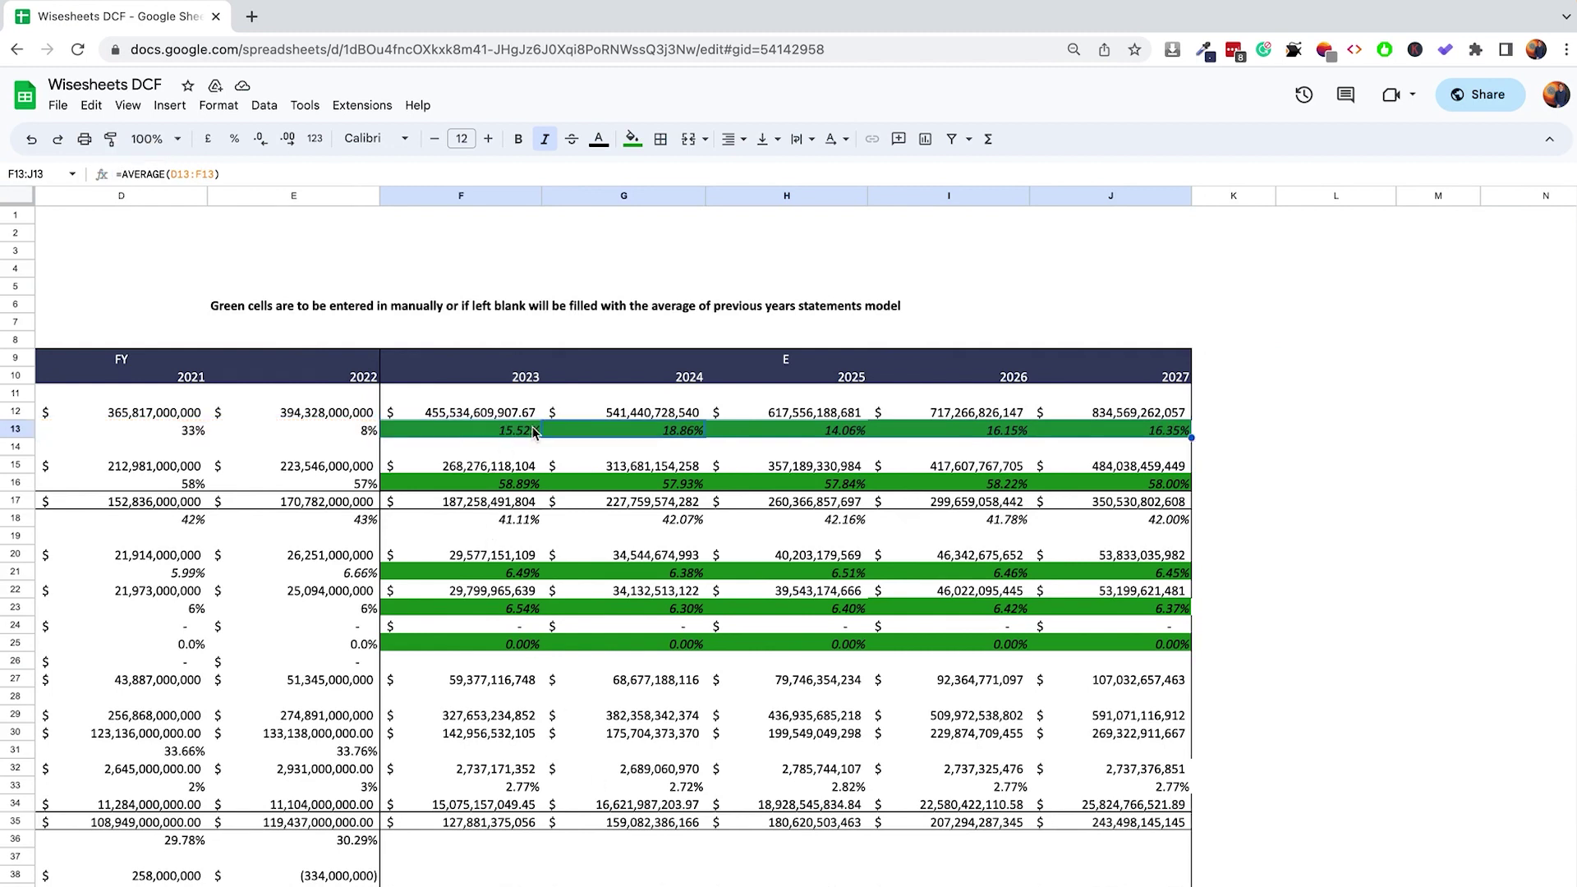
left_click(643, 434)
left_click(764, 436)
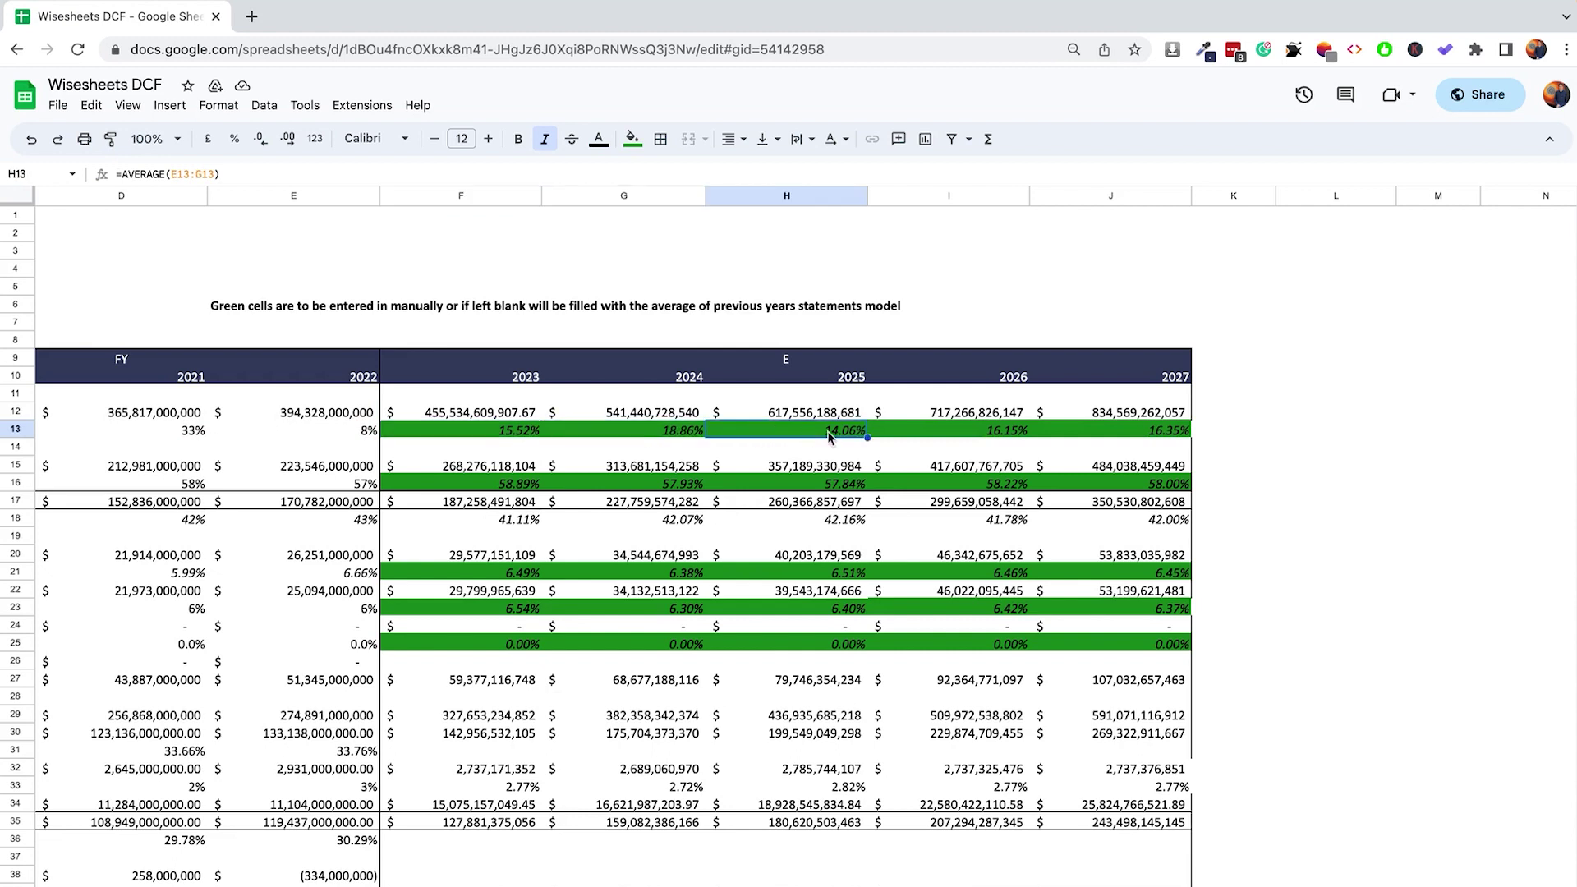
left_click(970, 434)
left_click(1147, 431)
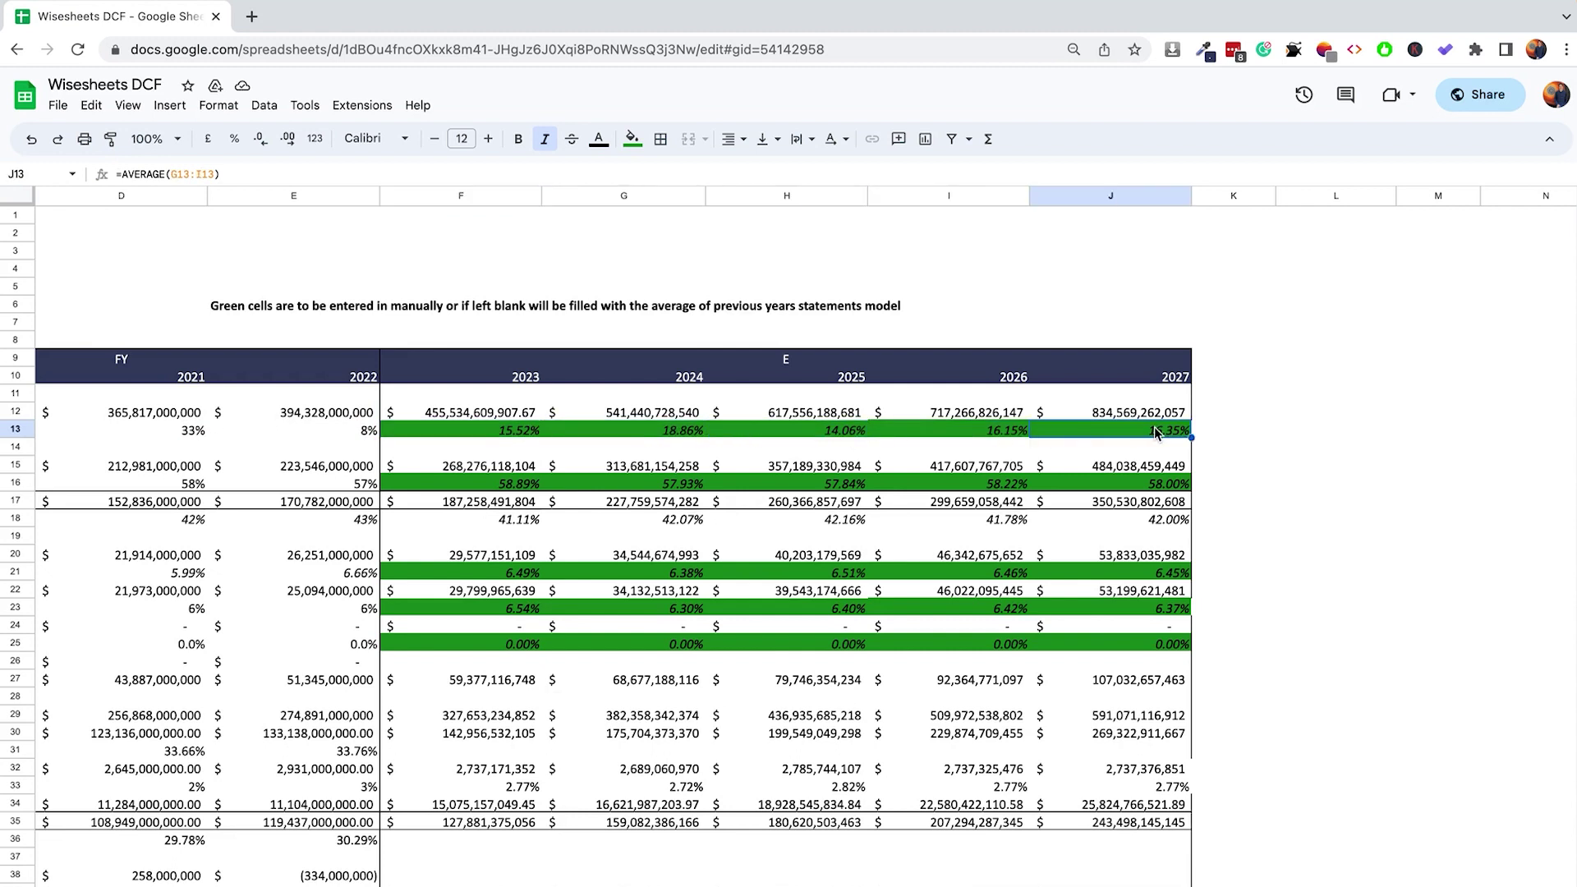
Check the R&D, SG&A and marketing expense-to-revenue forecast formulas across 2023–2027
left_click(517, 574)
left_click(682, 575)
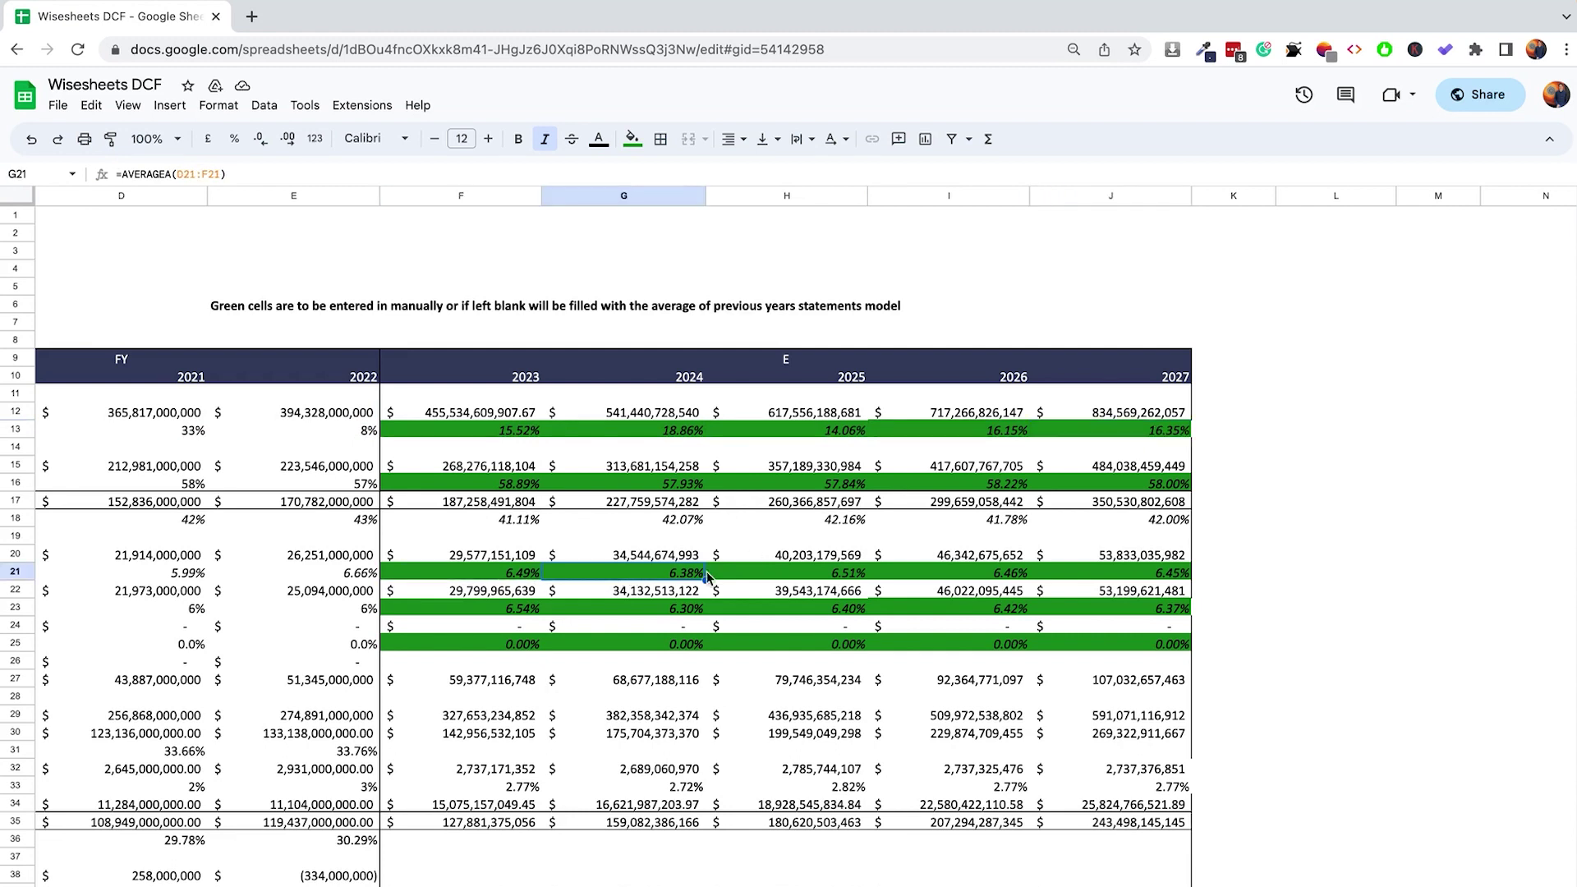
left_click(835, 574)
left_click(1154, 575)
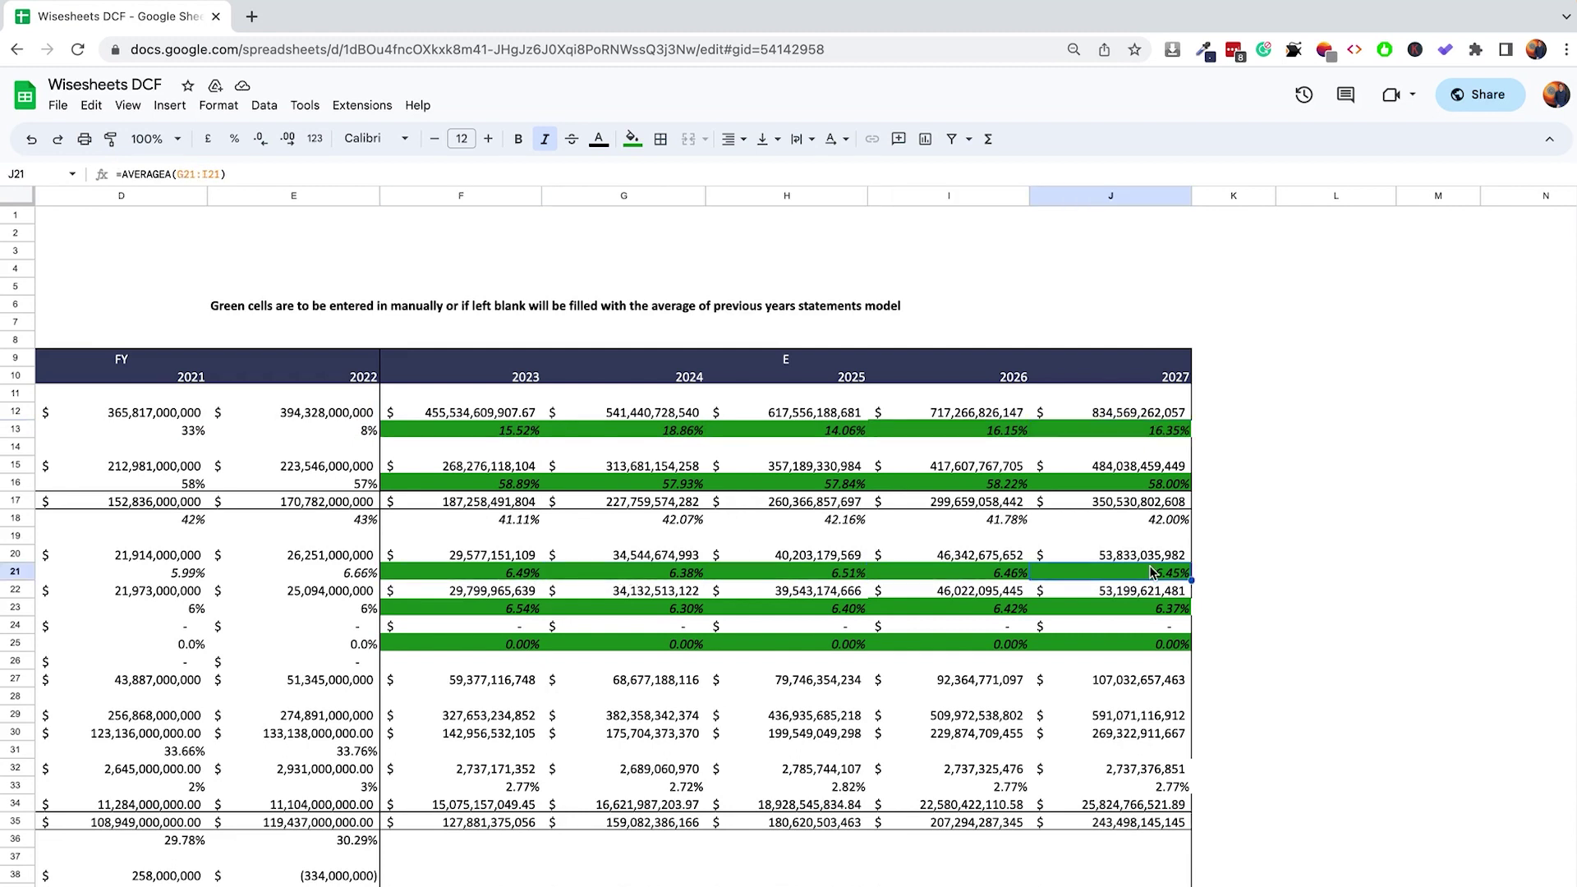
left_click(514, 612)
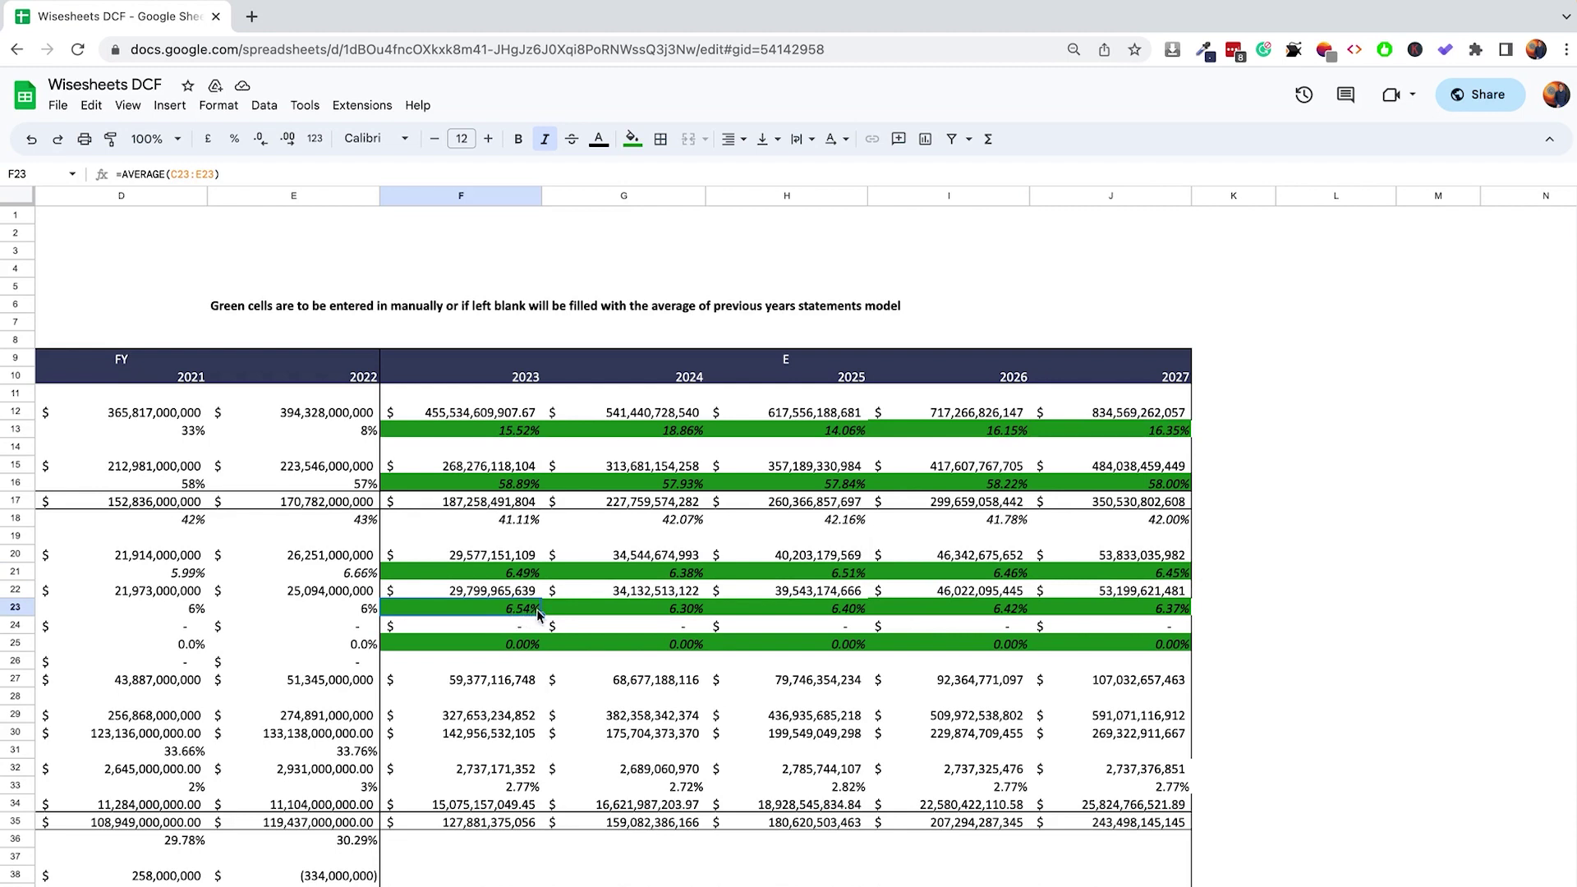
left_click(664, 612)
left_click(848, 608)
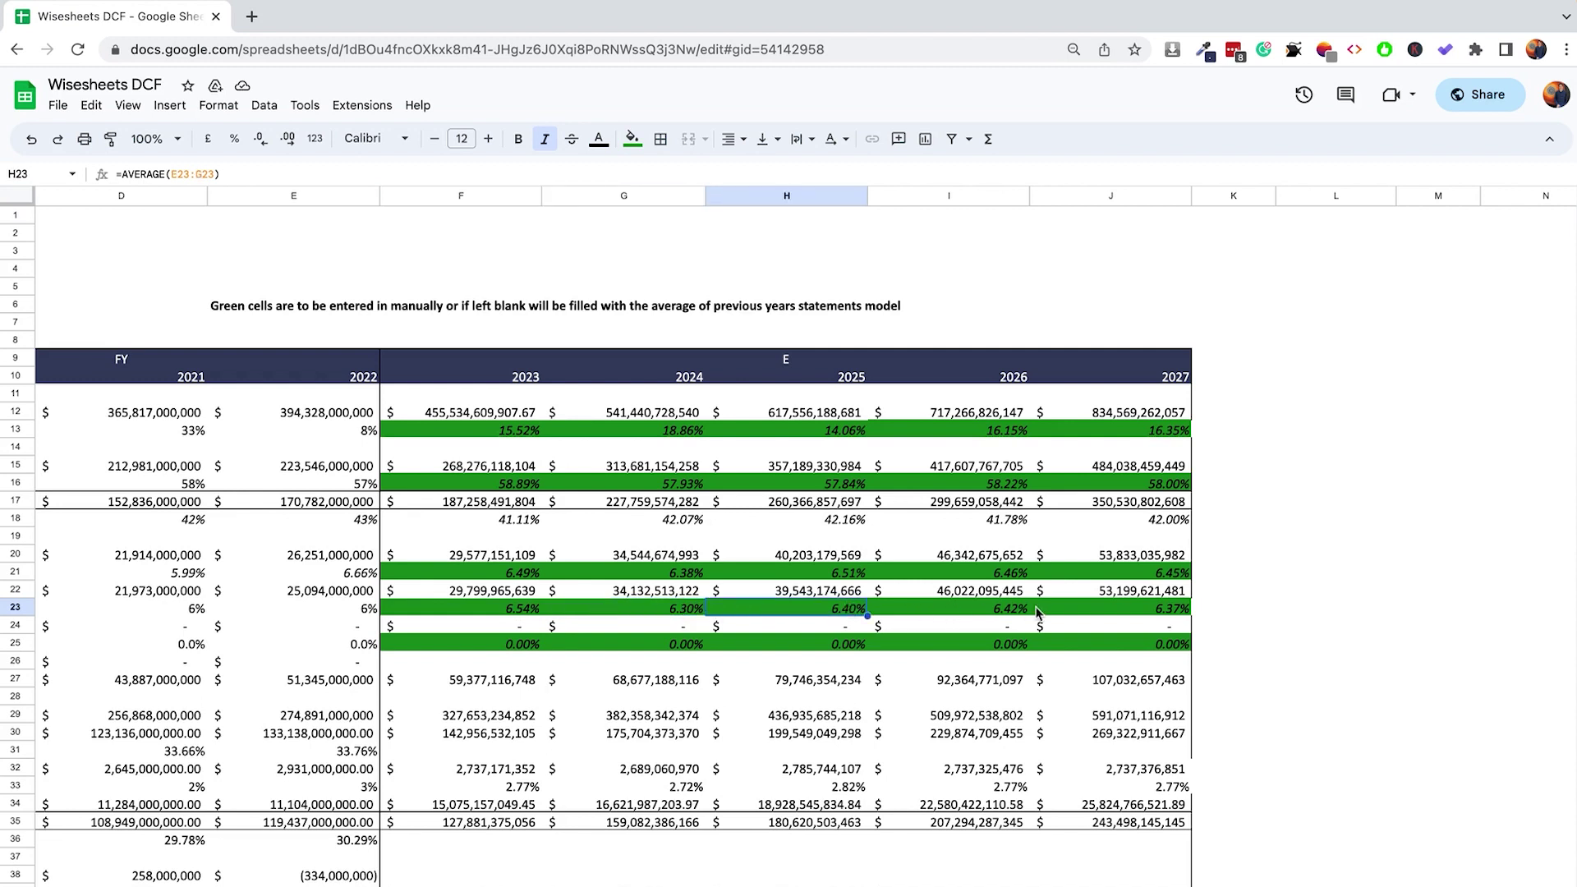
left_click(1176, 612)
left_click(1167, 649)
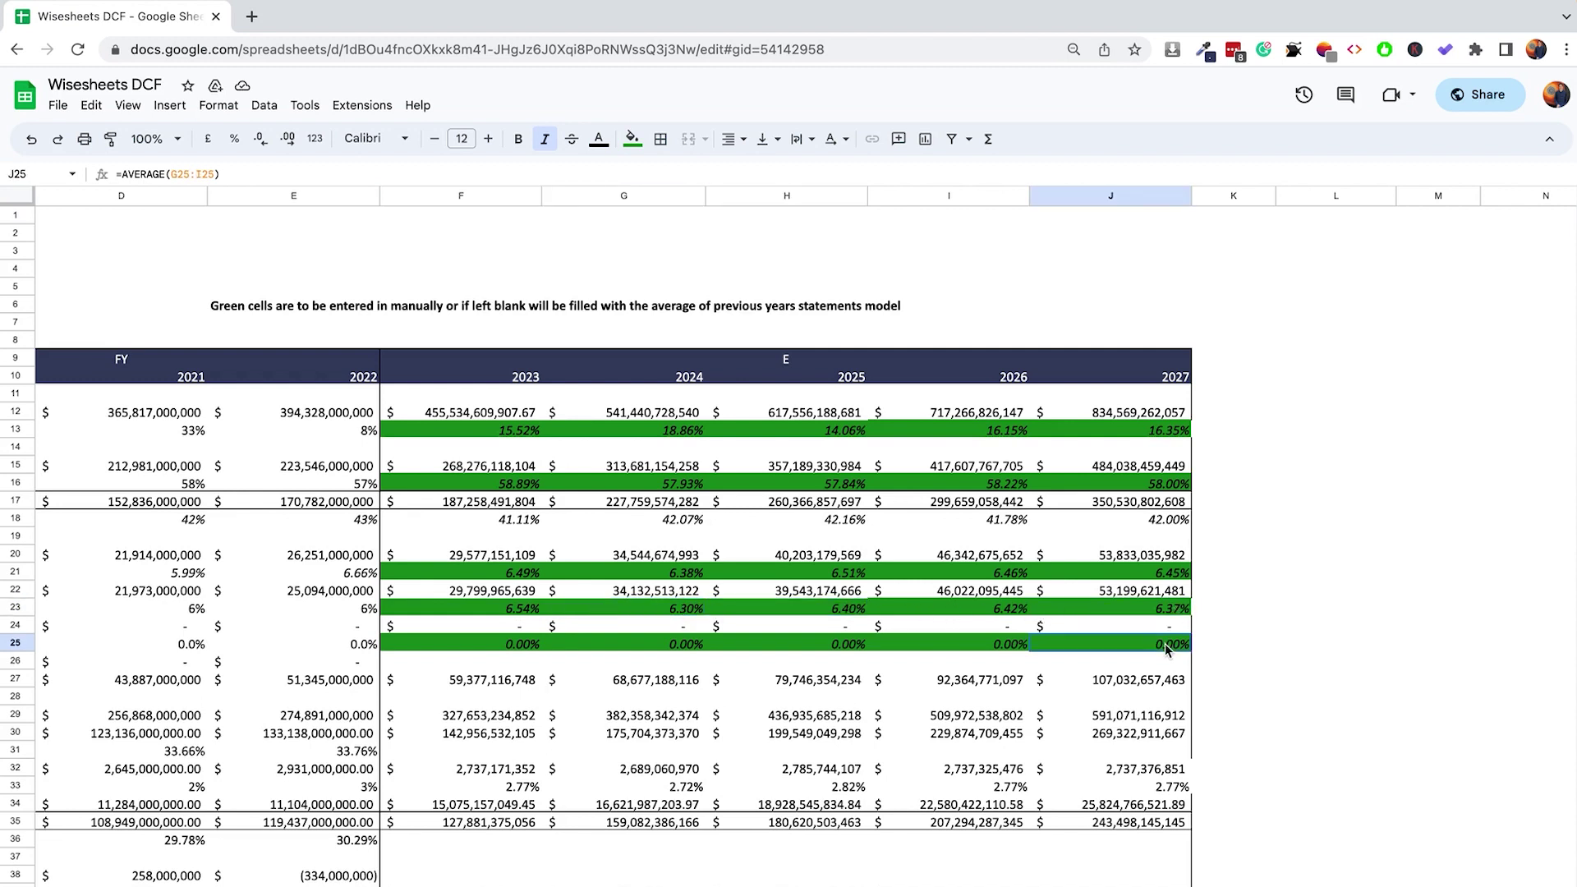
left_click(1009, 650)
left_click(849, 651)
left_click(516, 648)
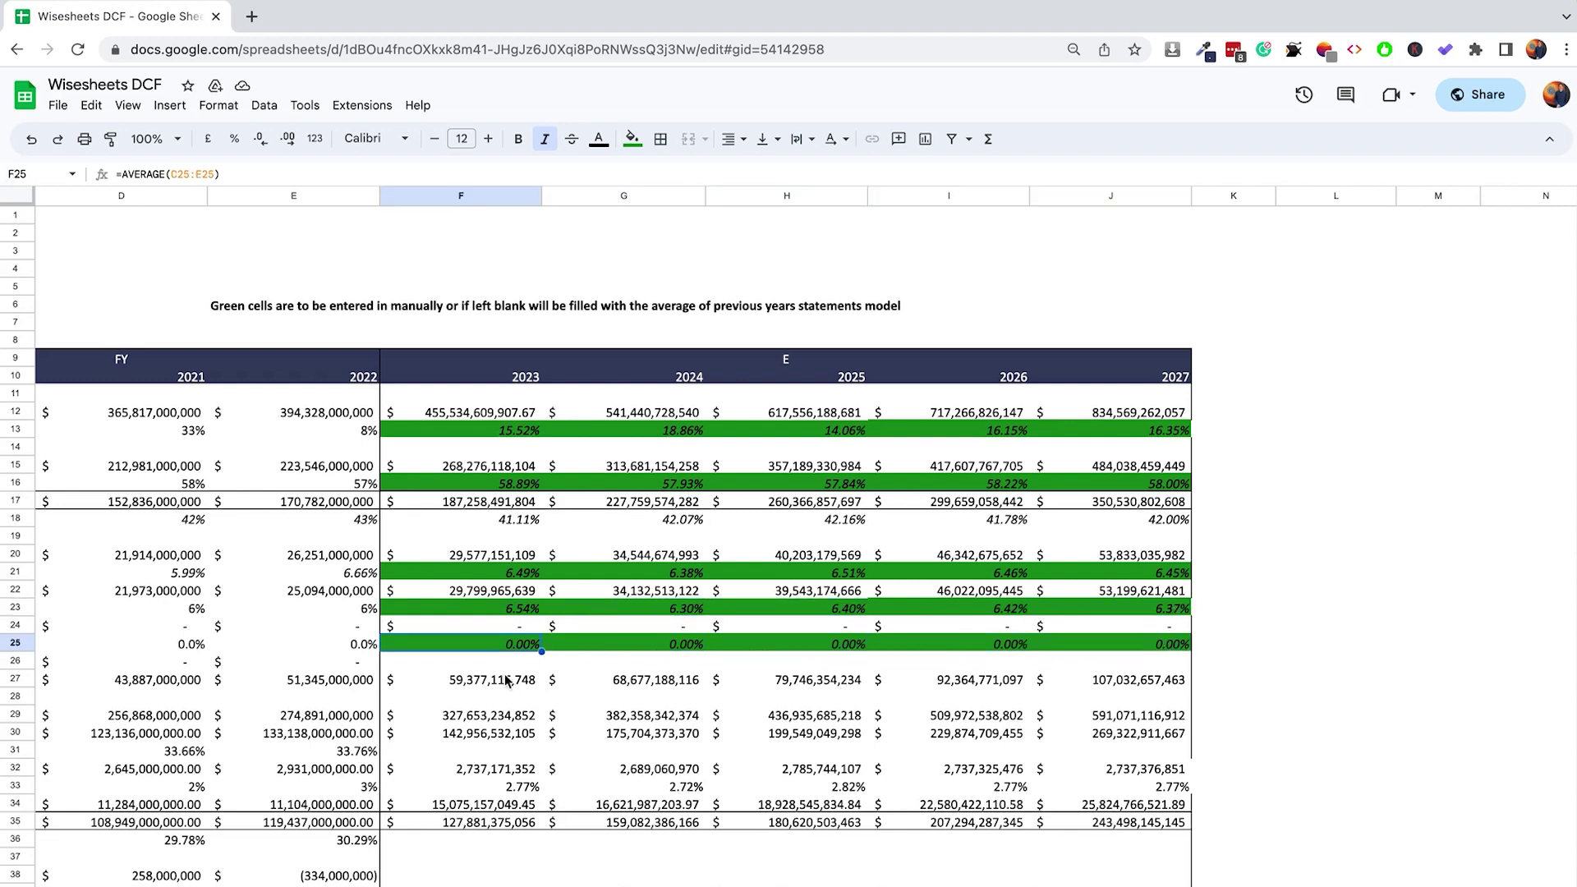
Inspect the averaged 2023–2027 forecast formulas in rows 56 and 58
scroll(687, 555, "down", 6)
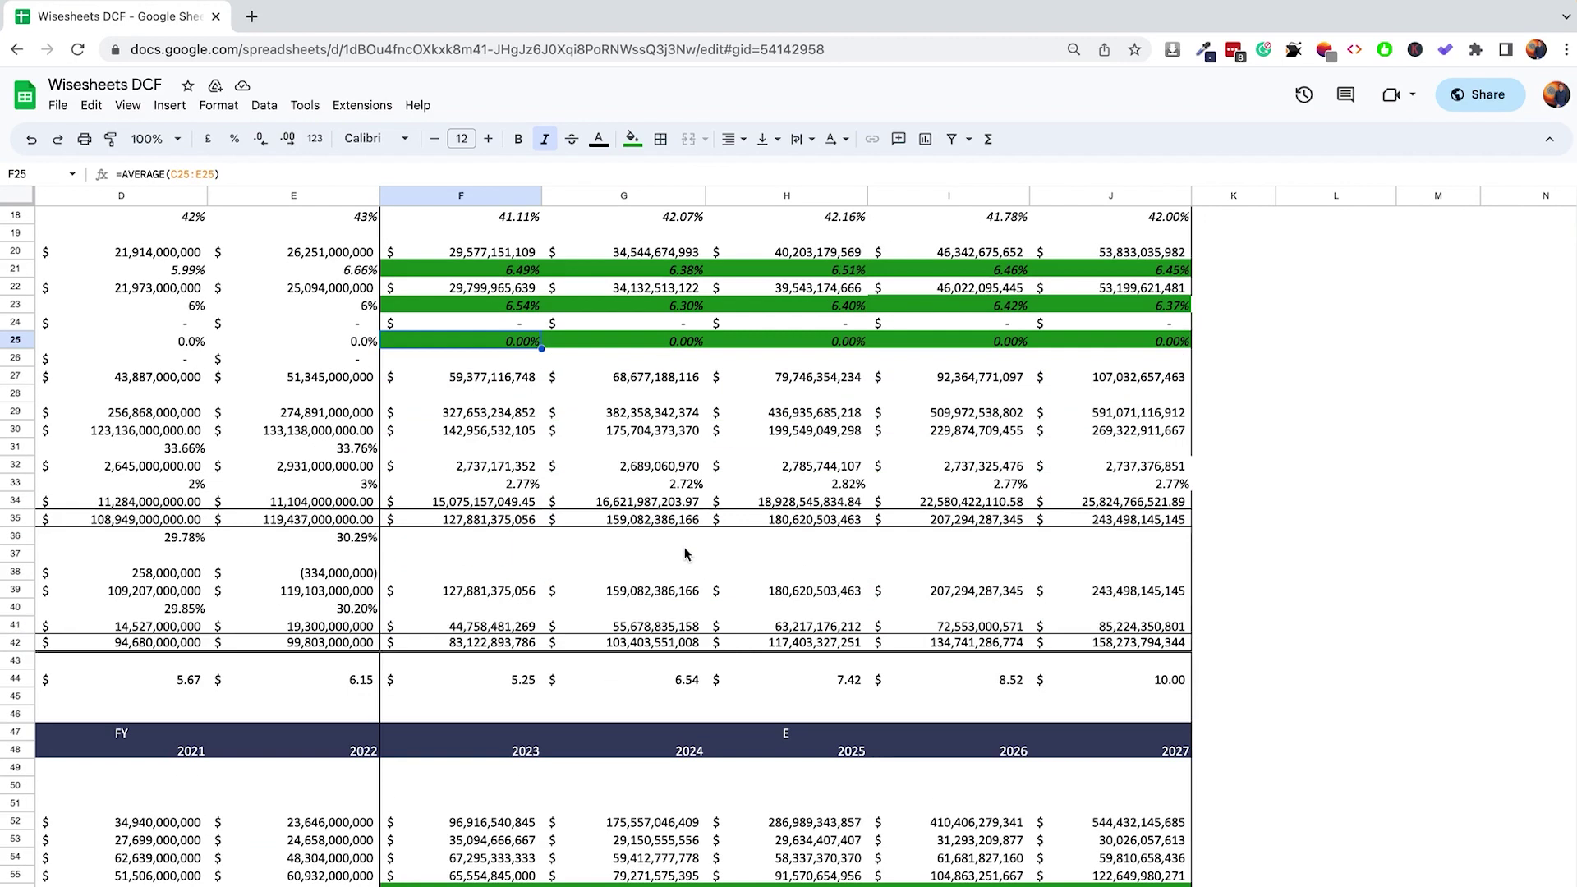
scroll(686, 555, "down", 3)
left_click(510, 521)
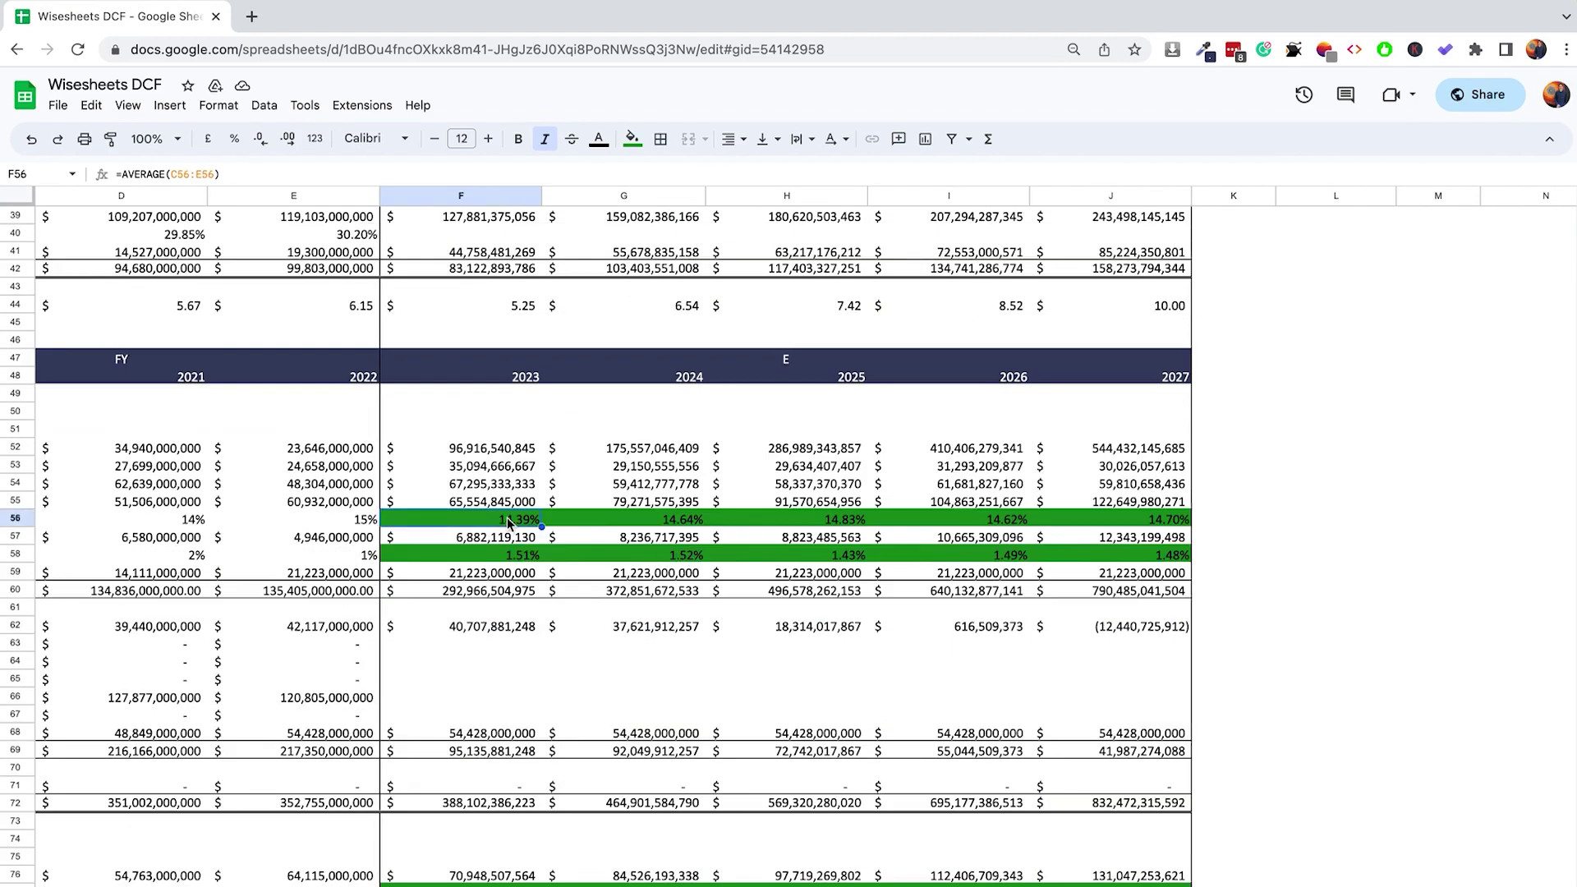
left_click(669, 526)
left_click(840, 523)
left_click(1016, 524)
left_click(1144, 522)
left_click(1151, 560)
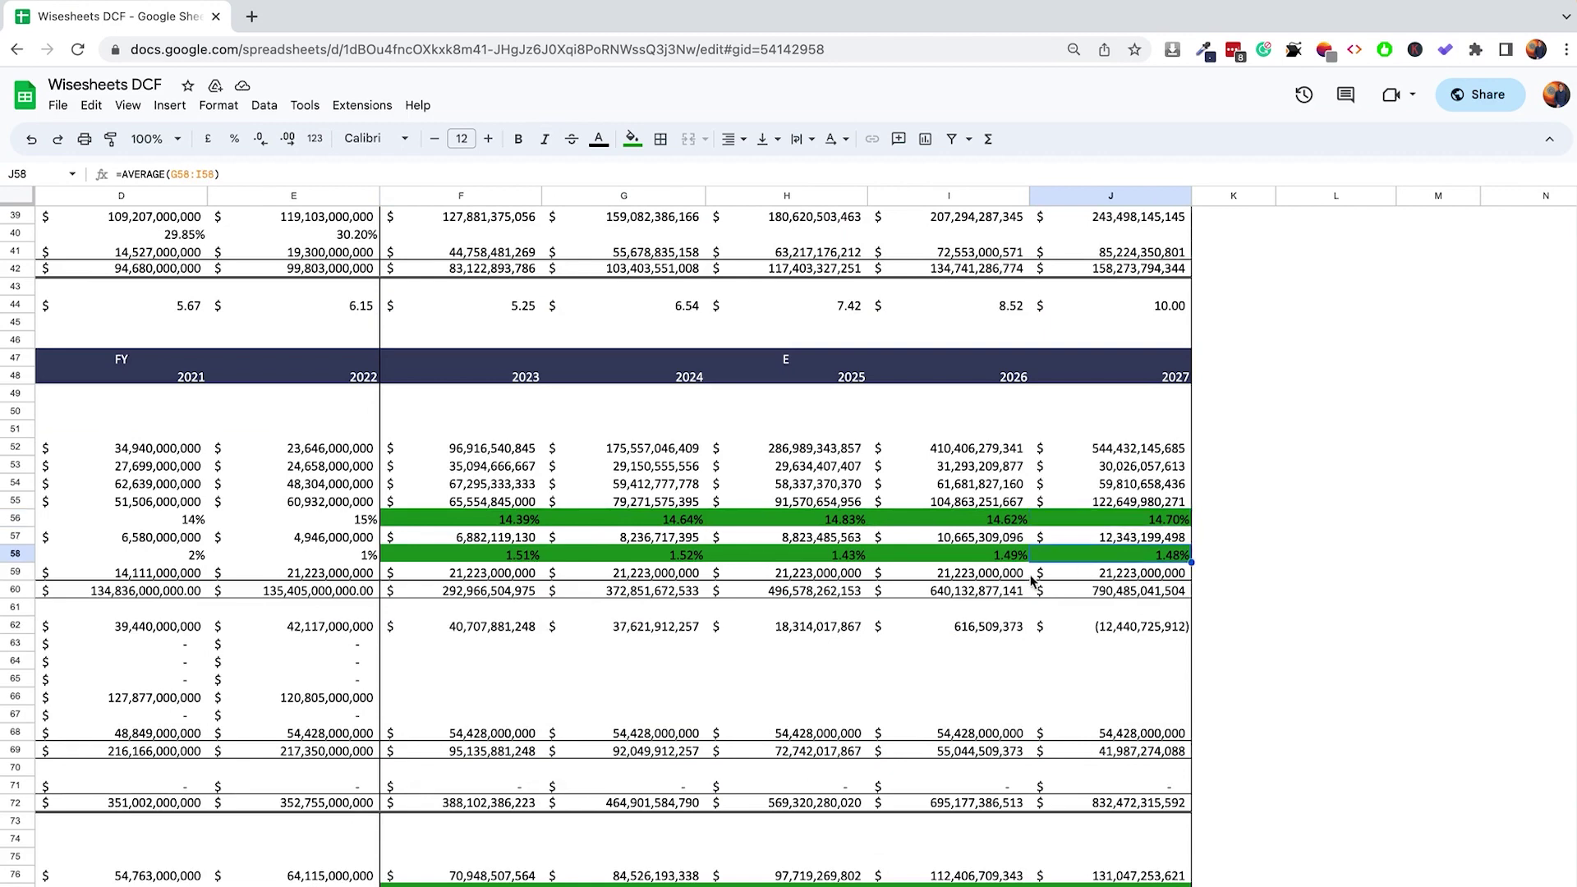
left_click(985, 561)
left_click(737, 561)
left_click(637, 561)
left_click(509, 561)
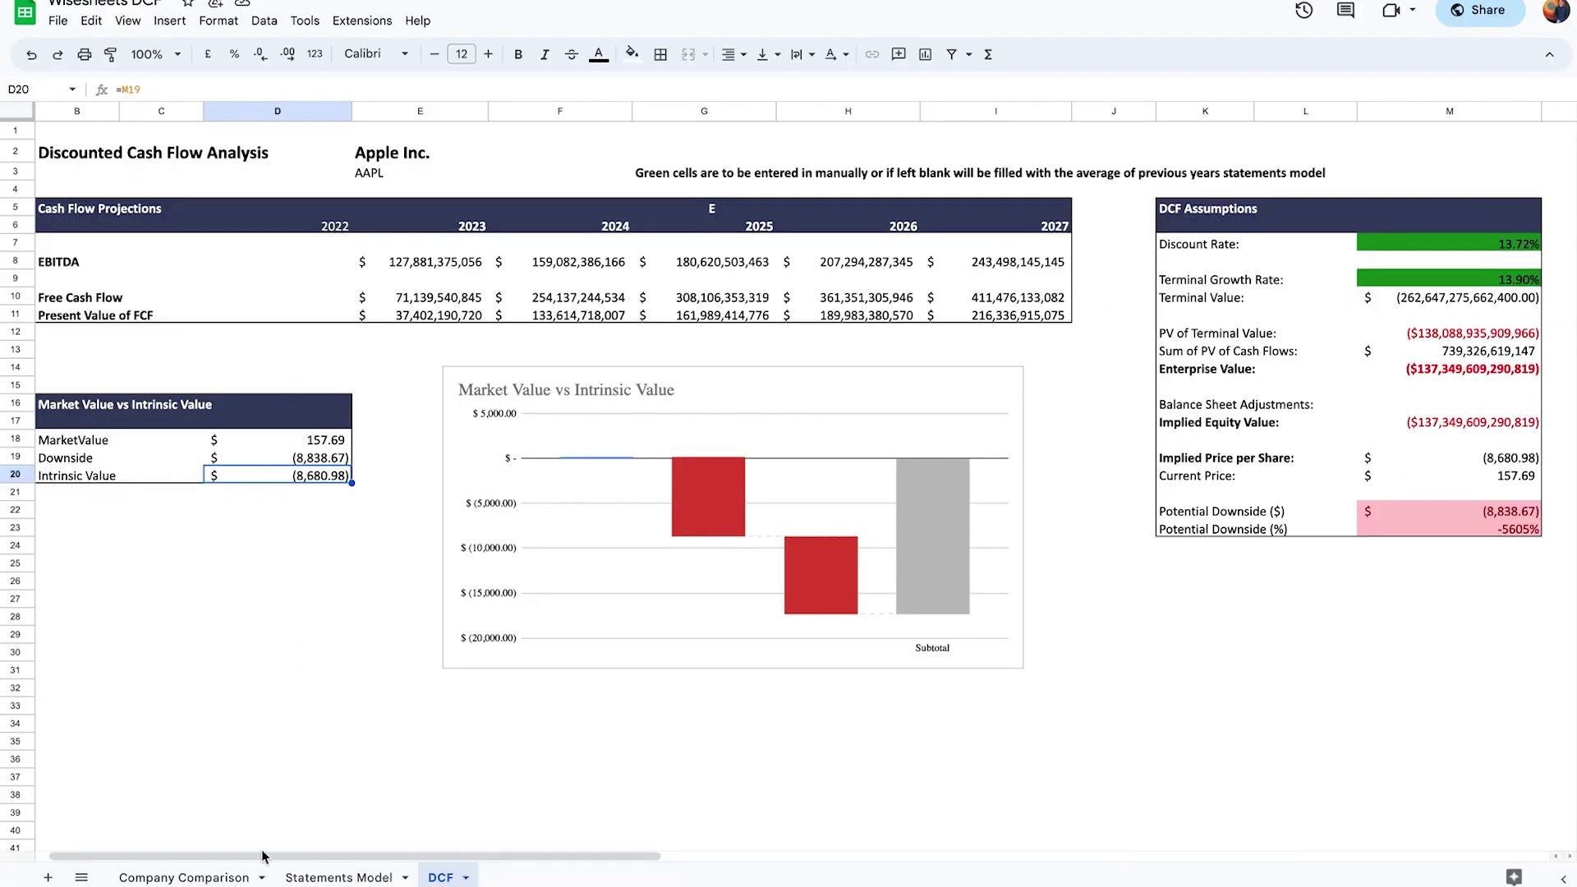
Inspect the Beta, 8% Rm, WACC-linked Discount Rate and 13.9% Terminal Growth Rate cells
left_click_drag(263, 855, 197, 862)
left_click(732, 855)
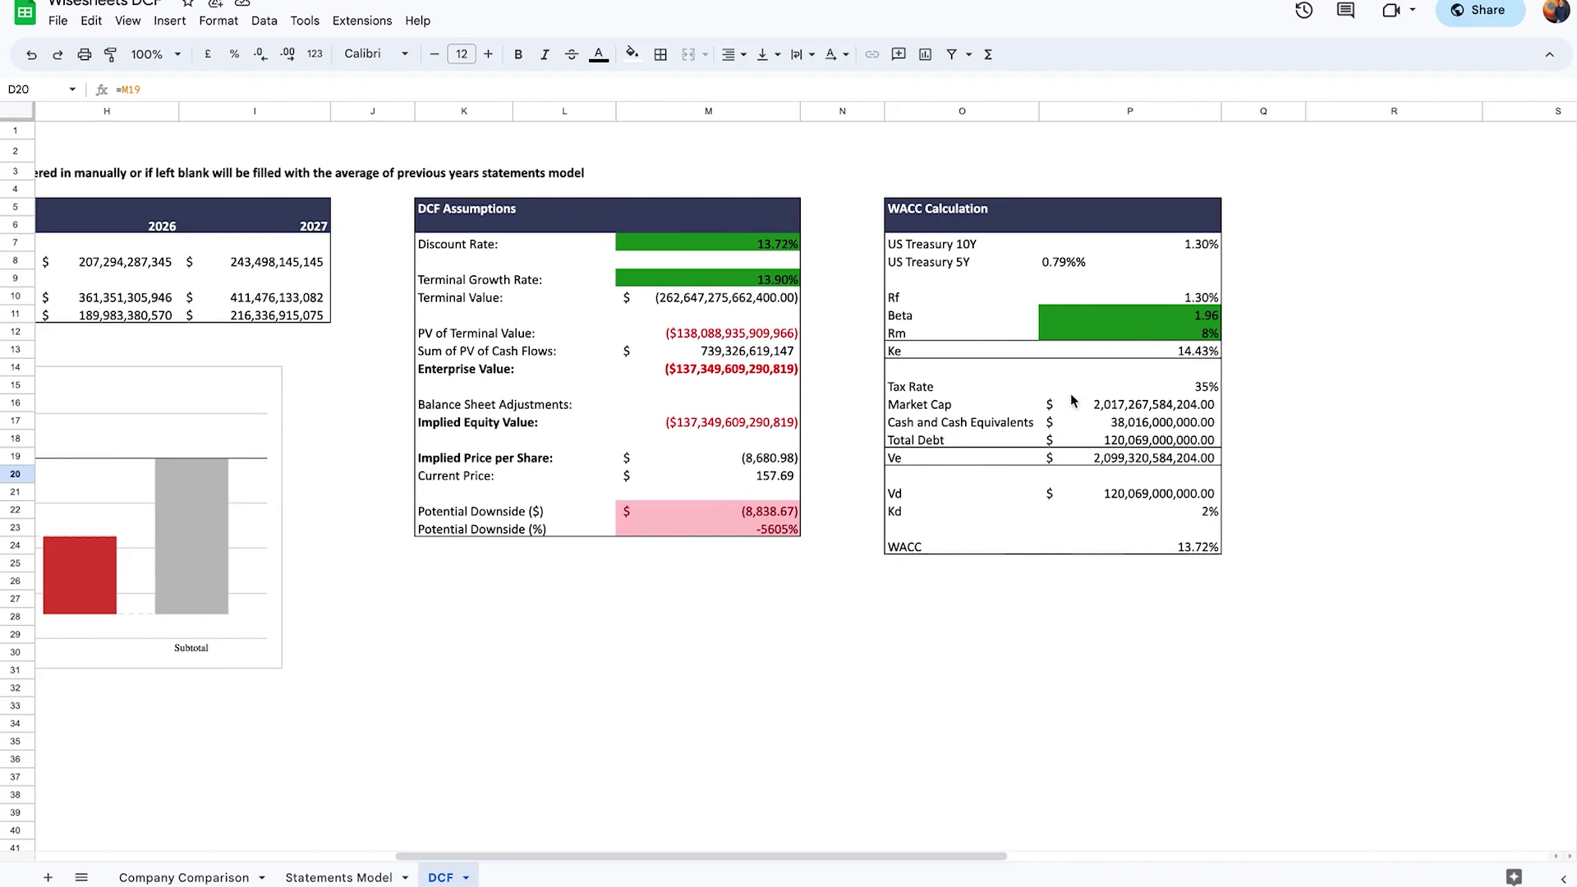
left_click(1122, 320)
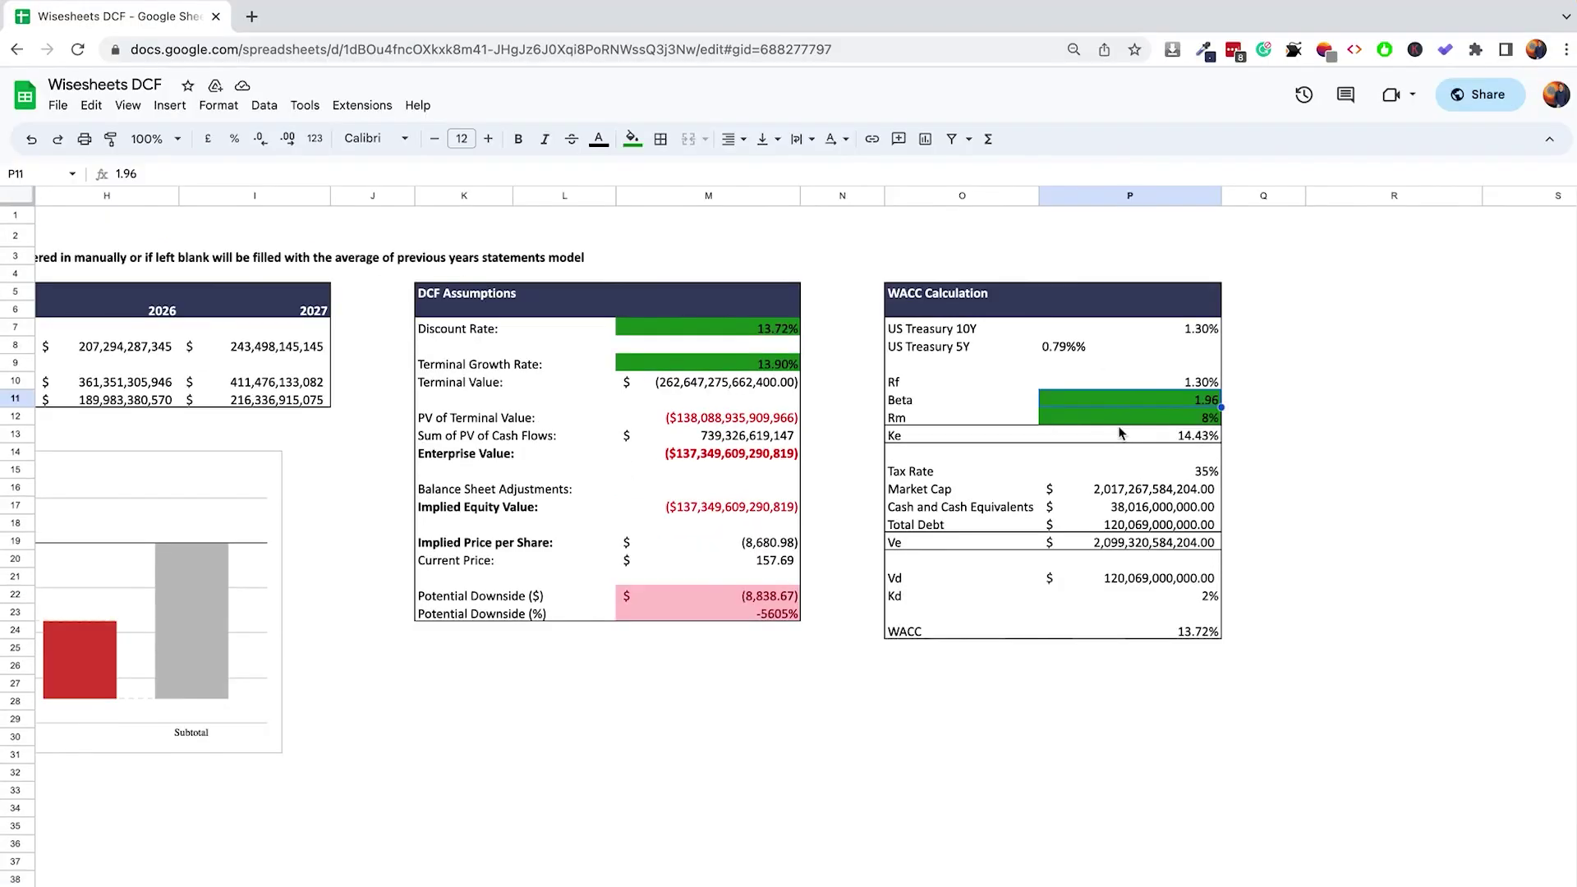
left_click(1113, 339)
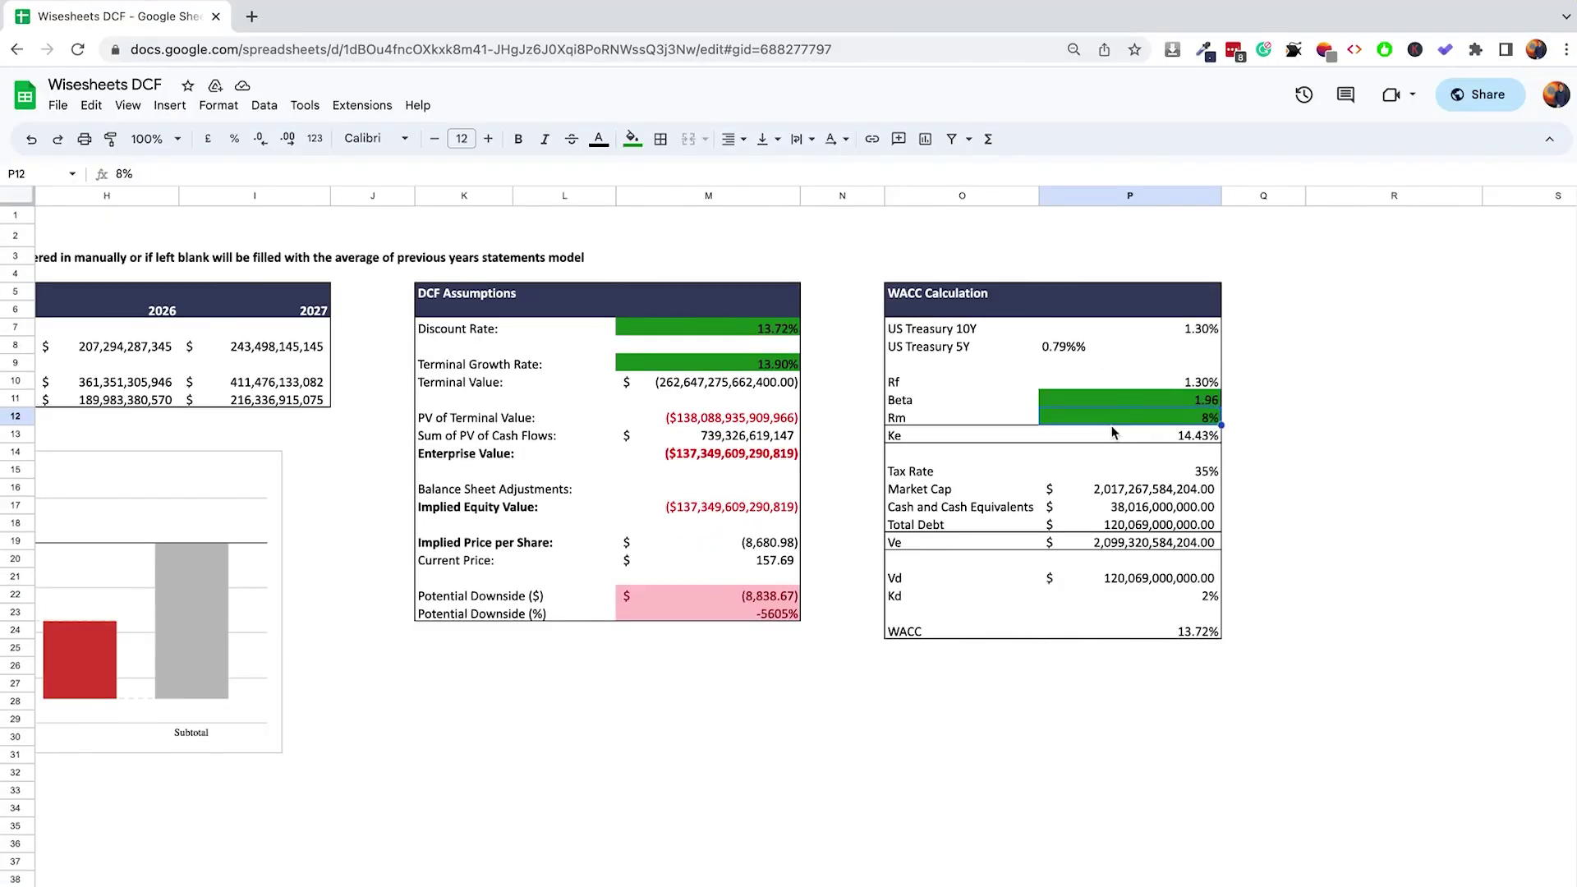
left_click(718, 328)
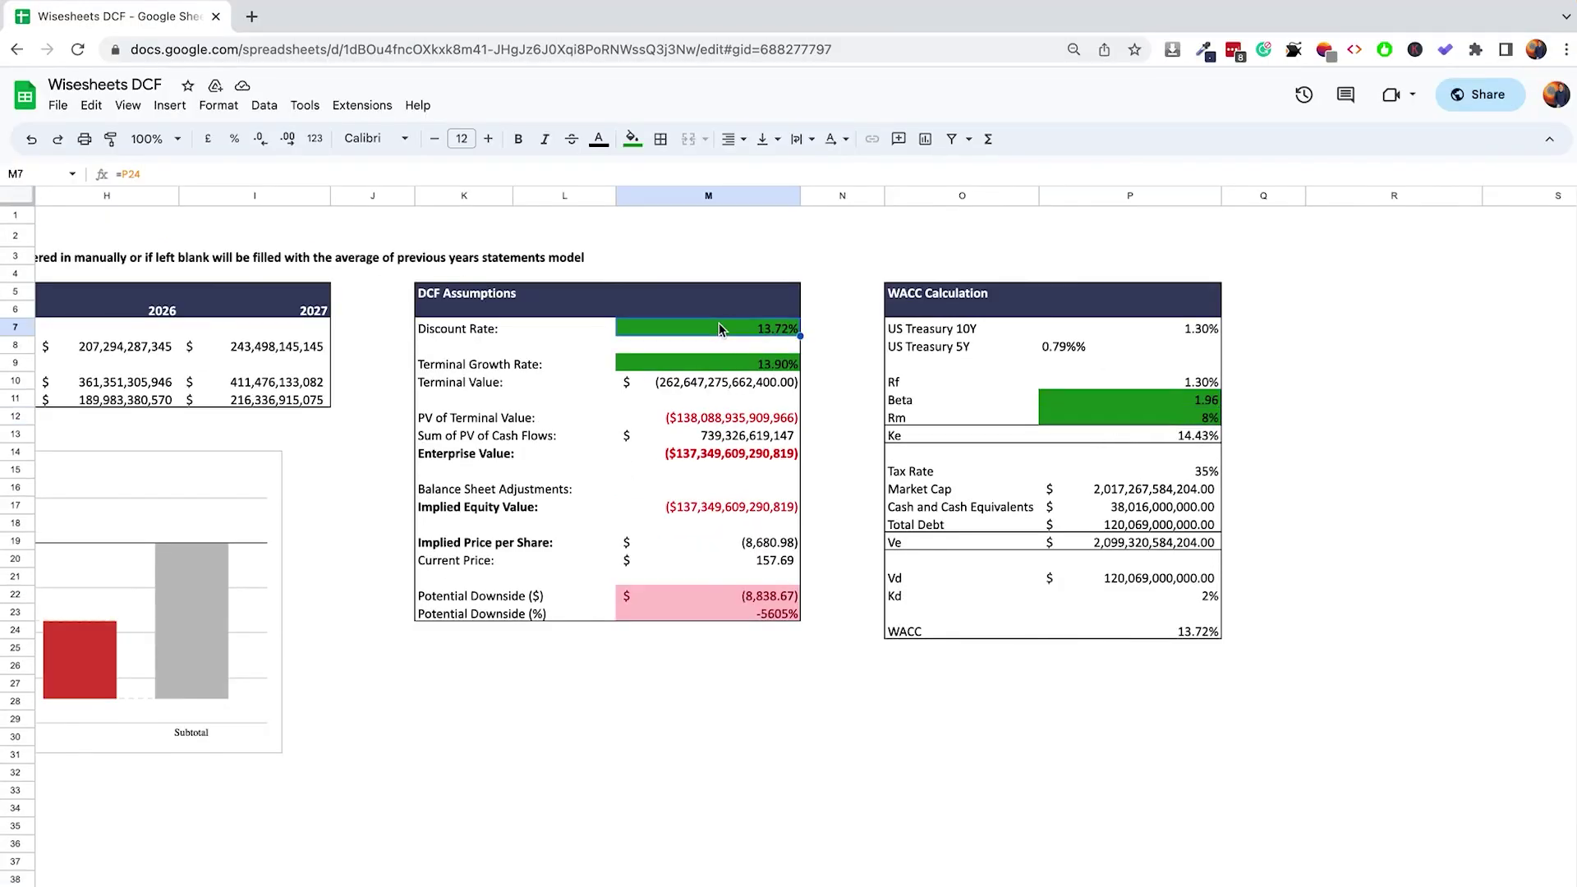
left_click(721, 368)
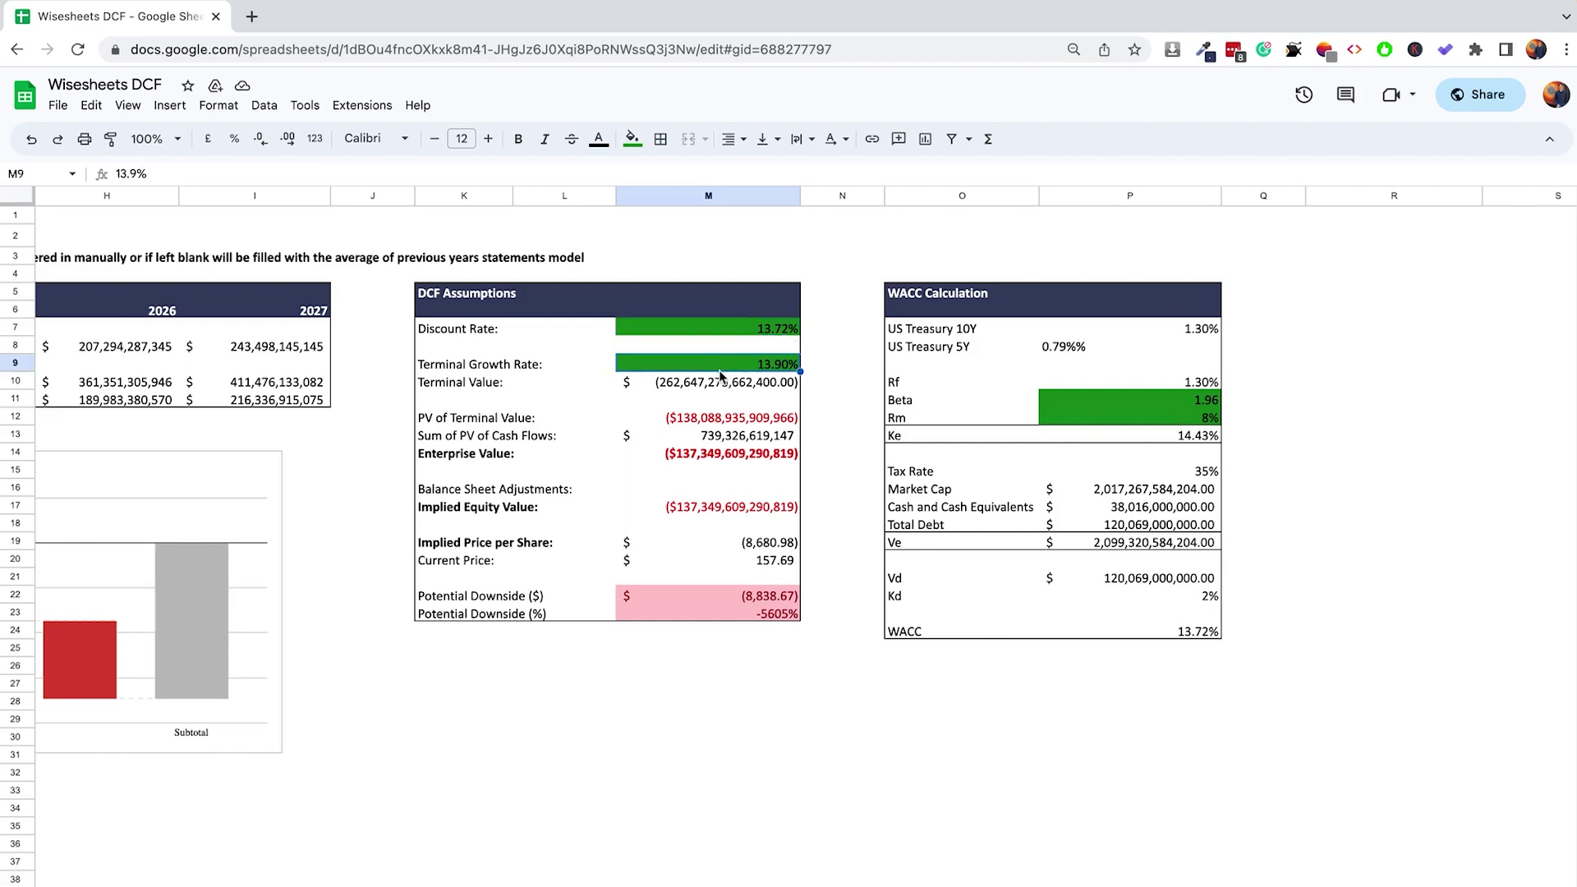
left_click(1201, 407)
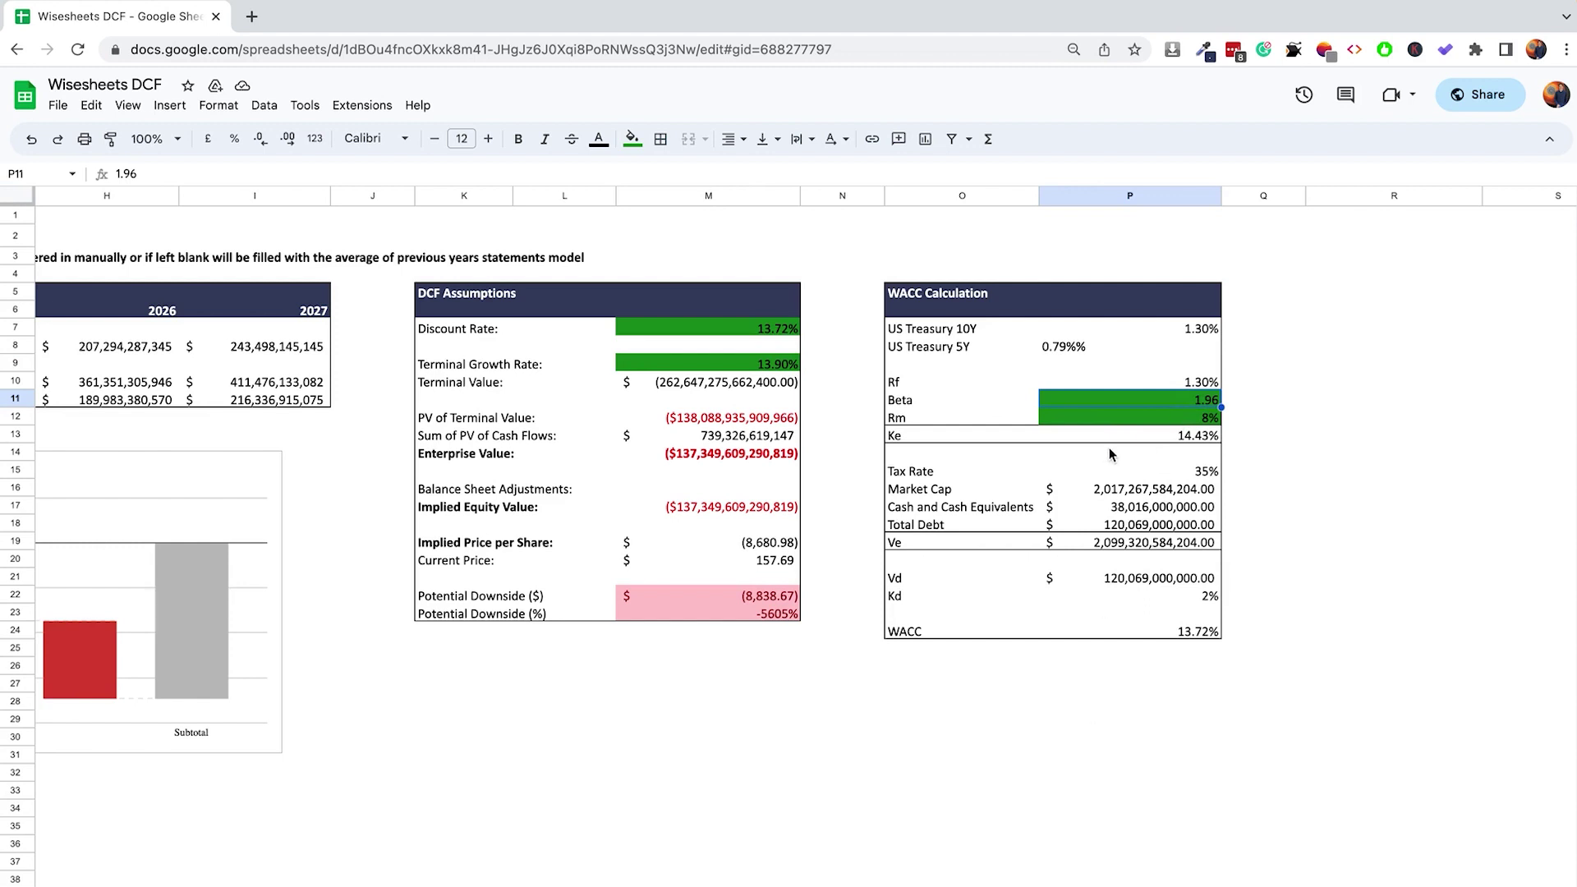
Select the WACC Calculation table, then highlight the discount and terminal growth assumptions
left_click_drag(981, 330, 1199, 634)
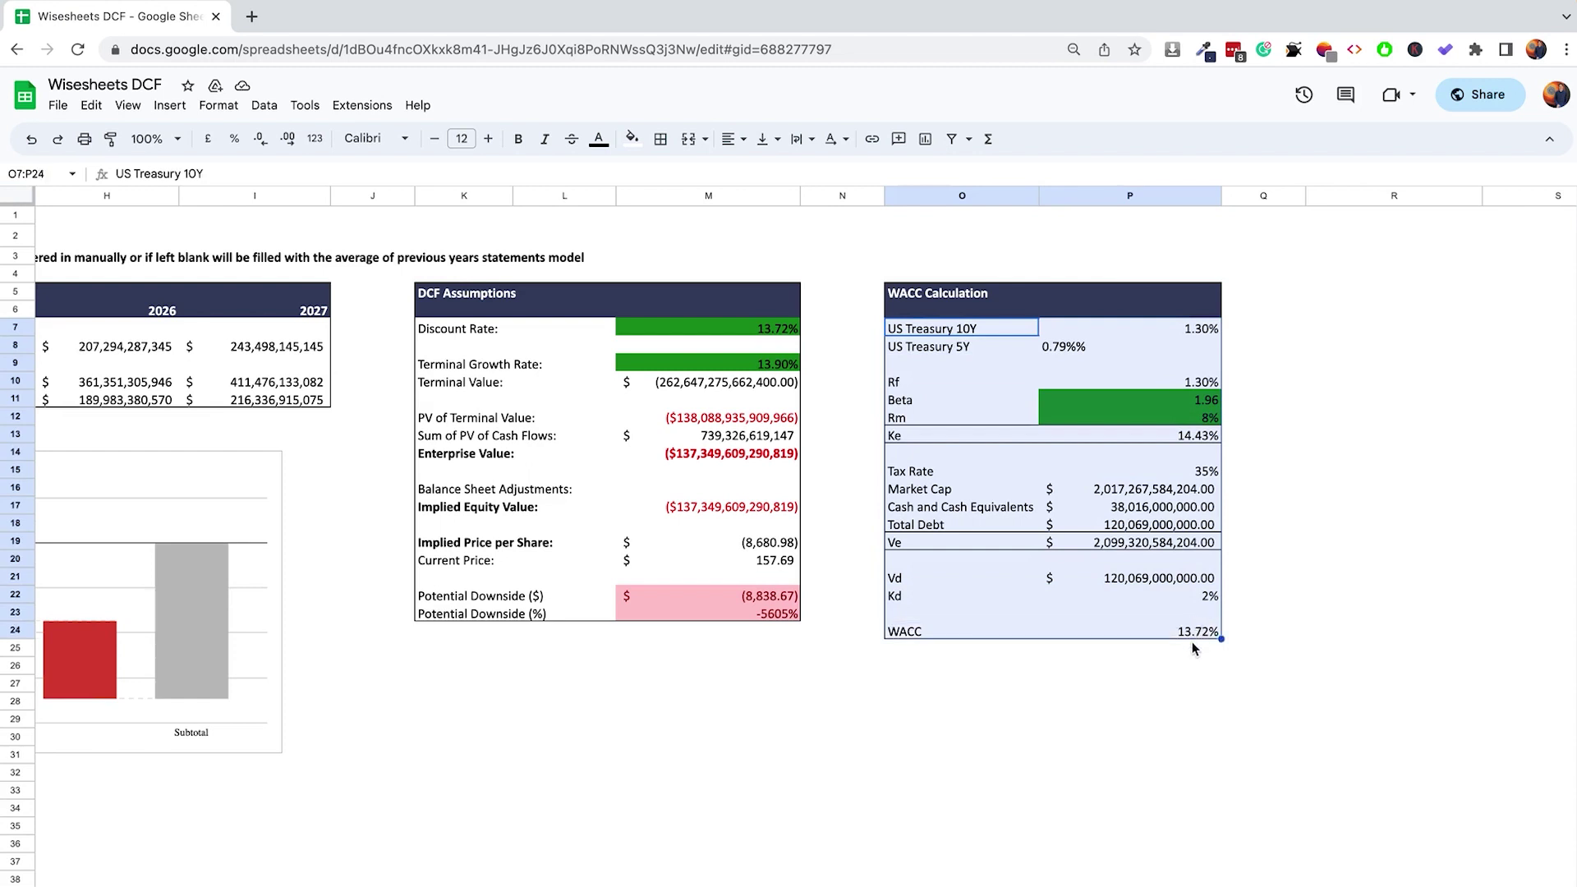
scroll(723, 514, "left", 2)
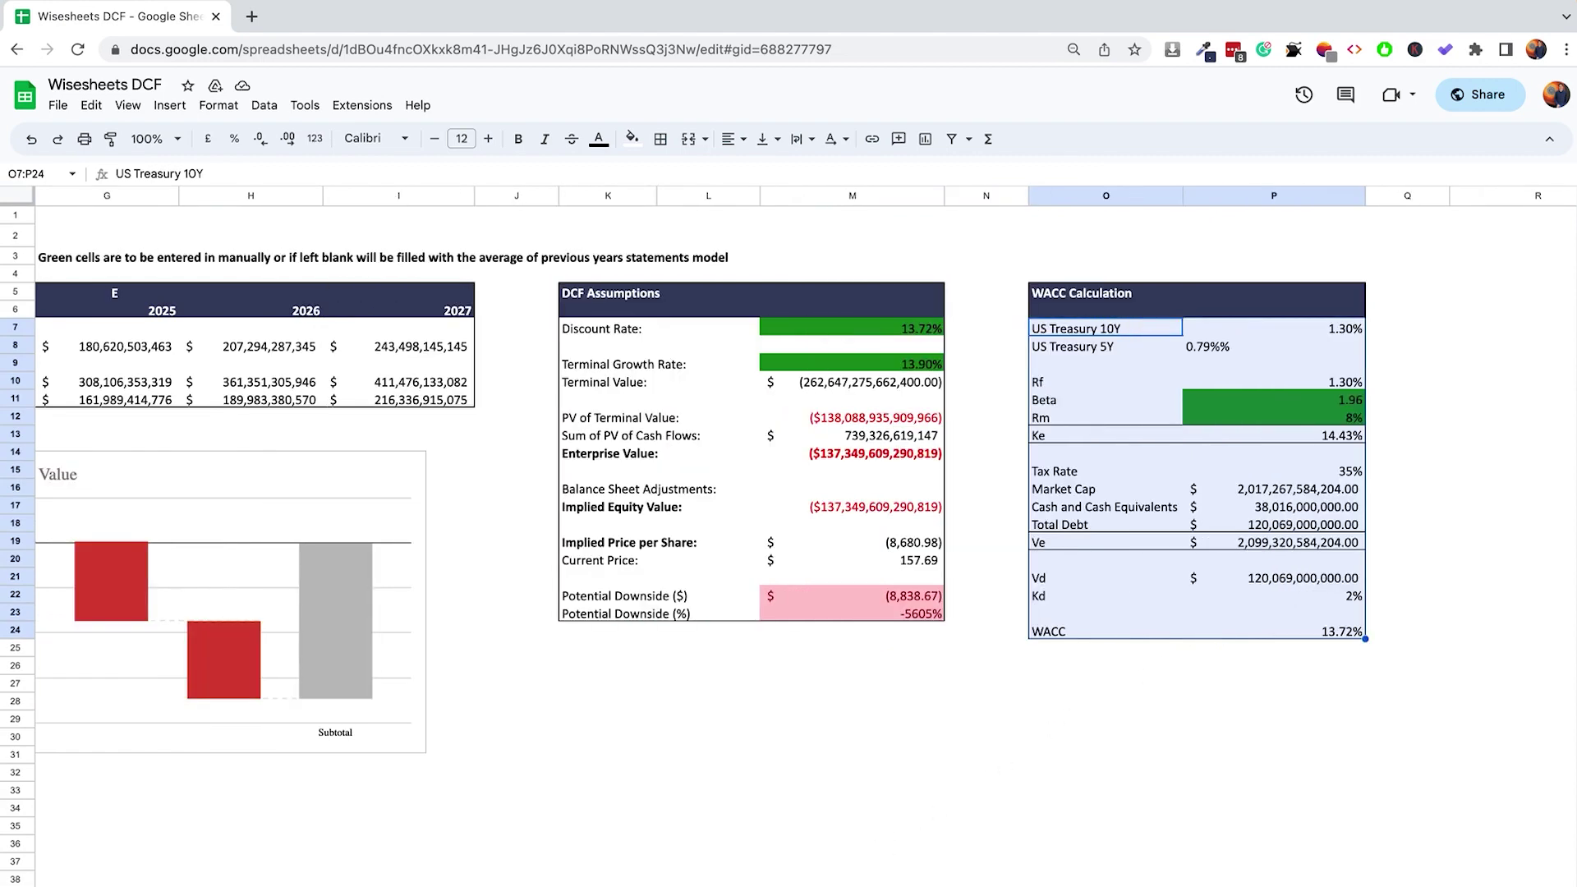
left_click_drag(622, 330, 876, 385)
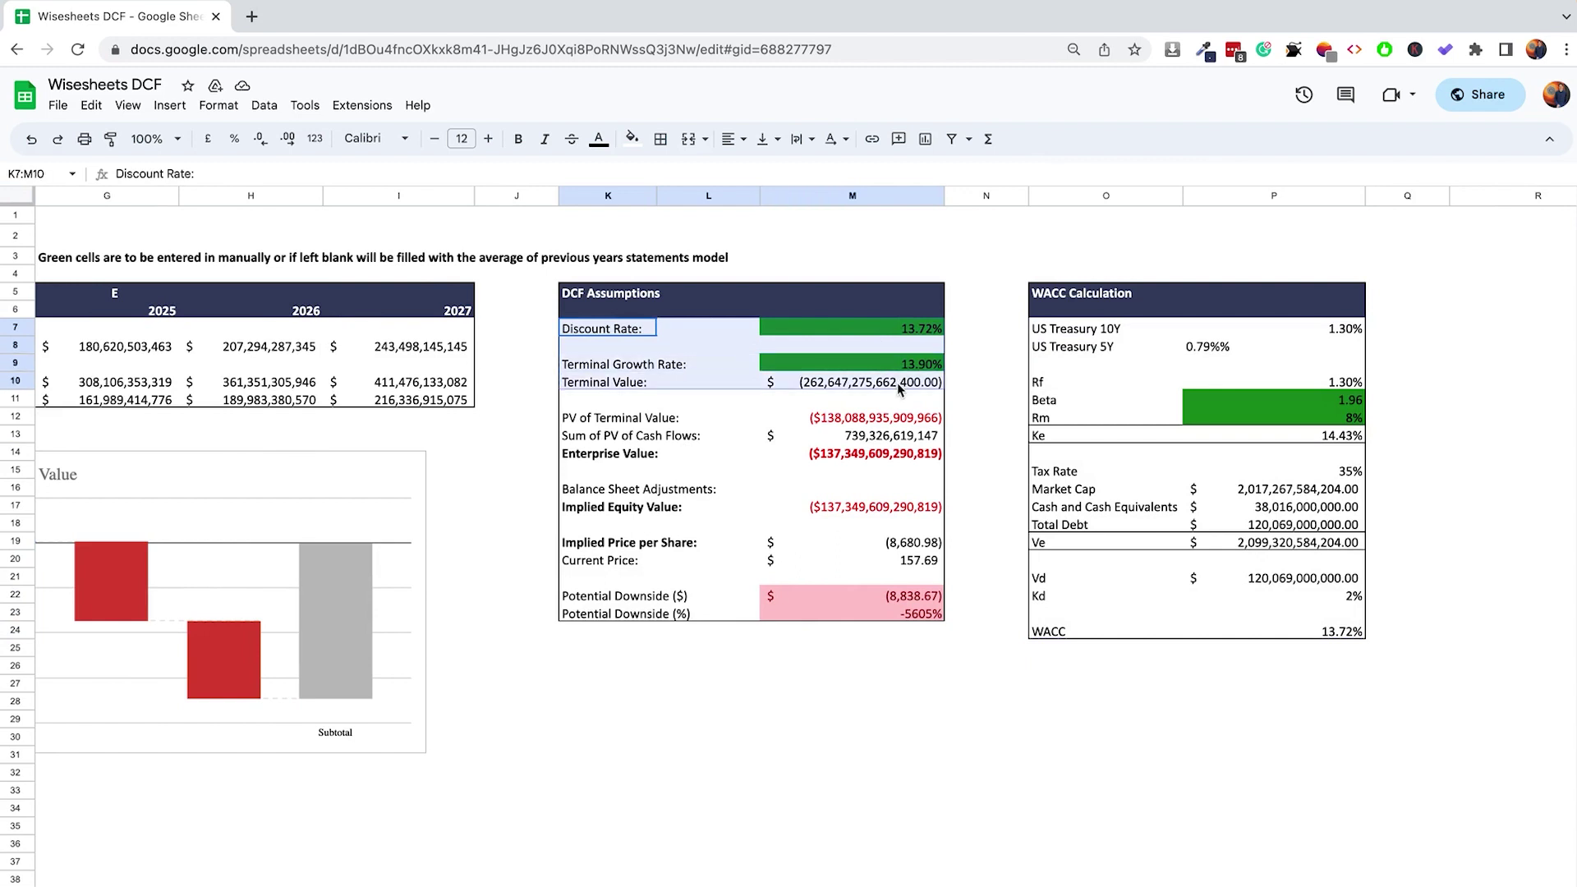
Inspect the PV of Terminal Value, Sum of PV, Enterprise Value and Potential Downside formulas
left_click(877, 419)
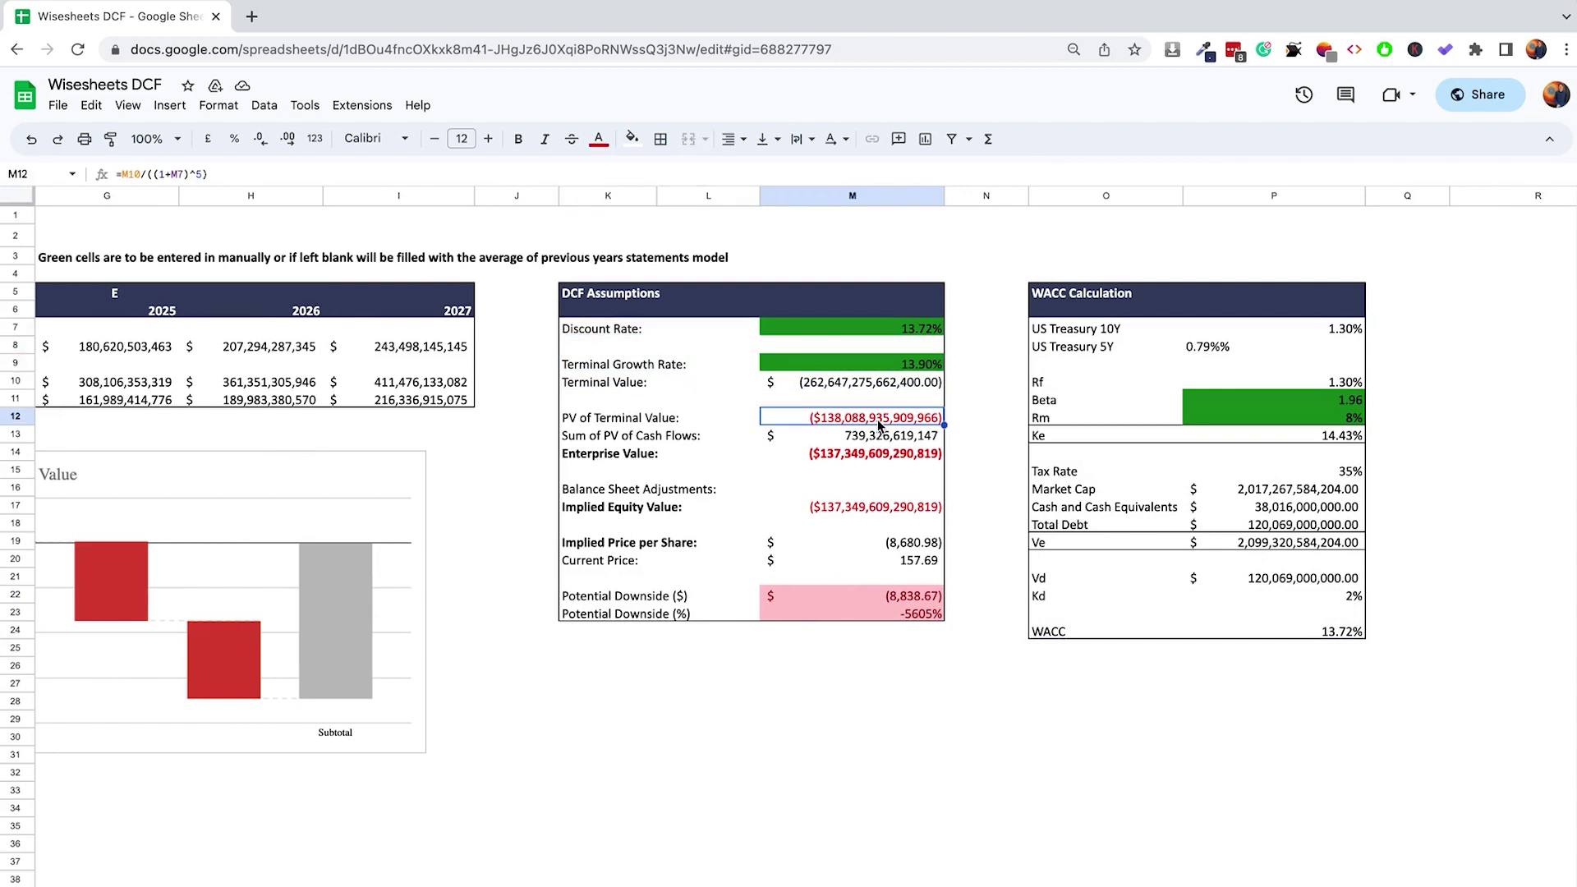
left_click(887, 441)
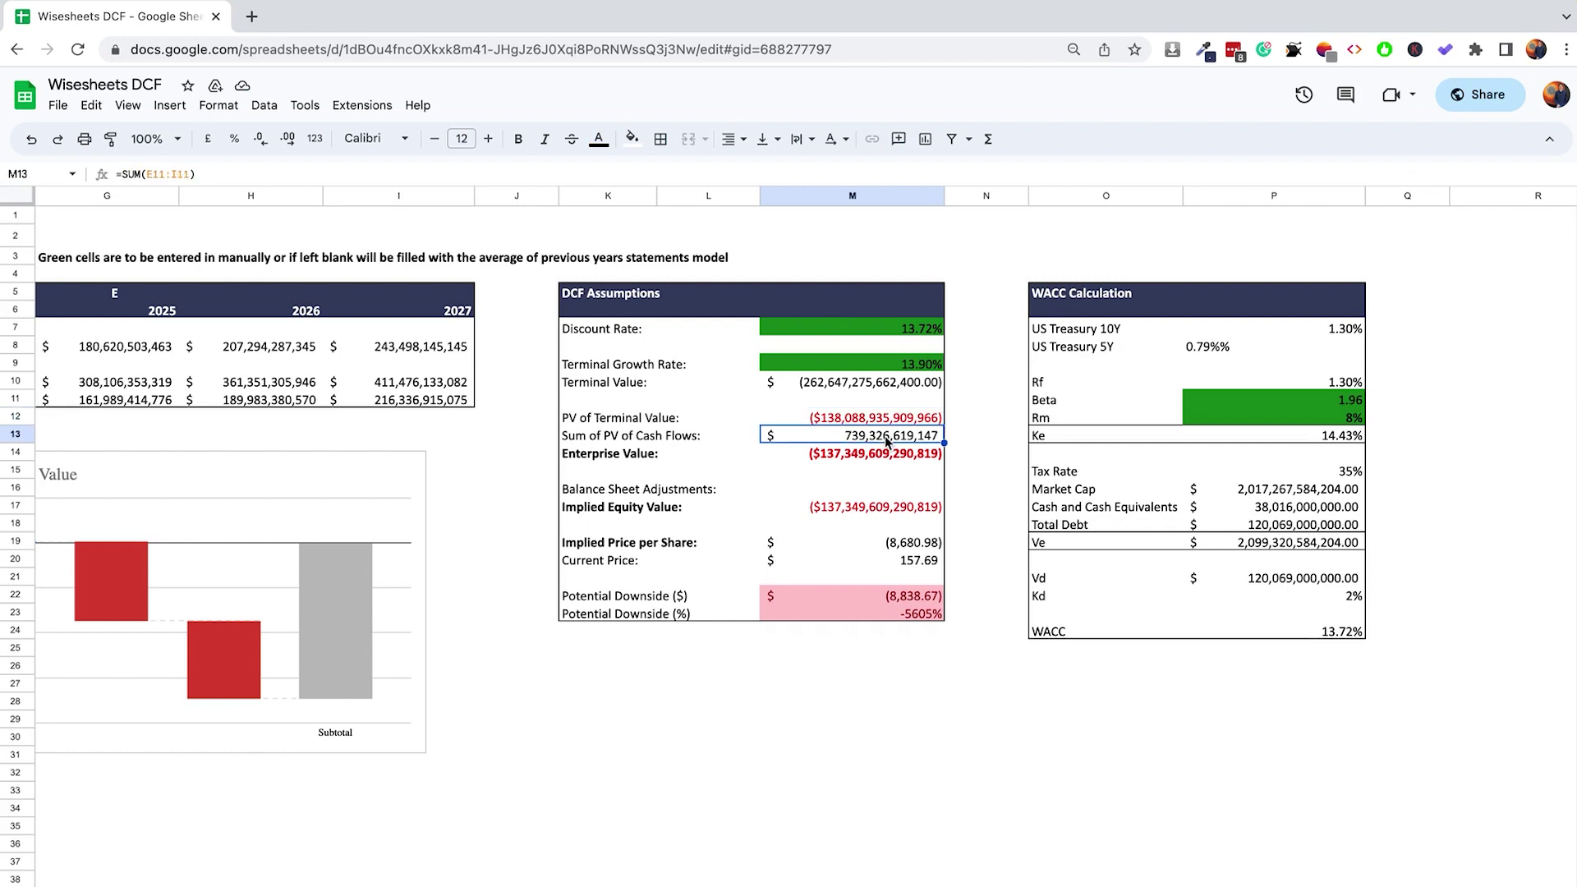
left_click(873, 460)
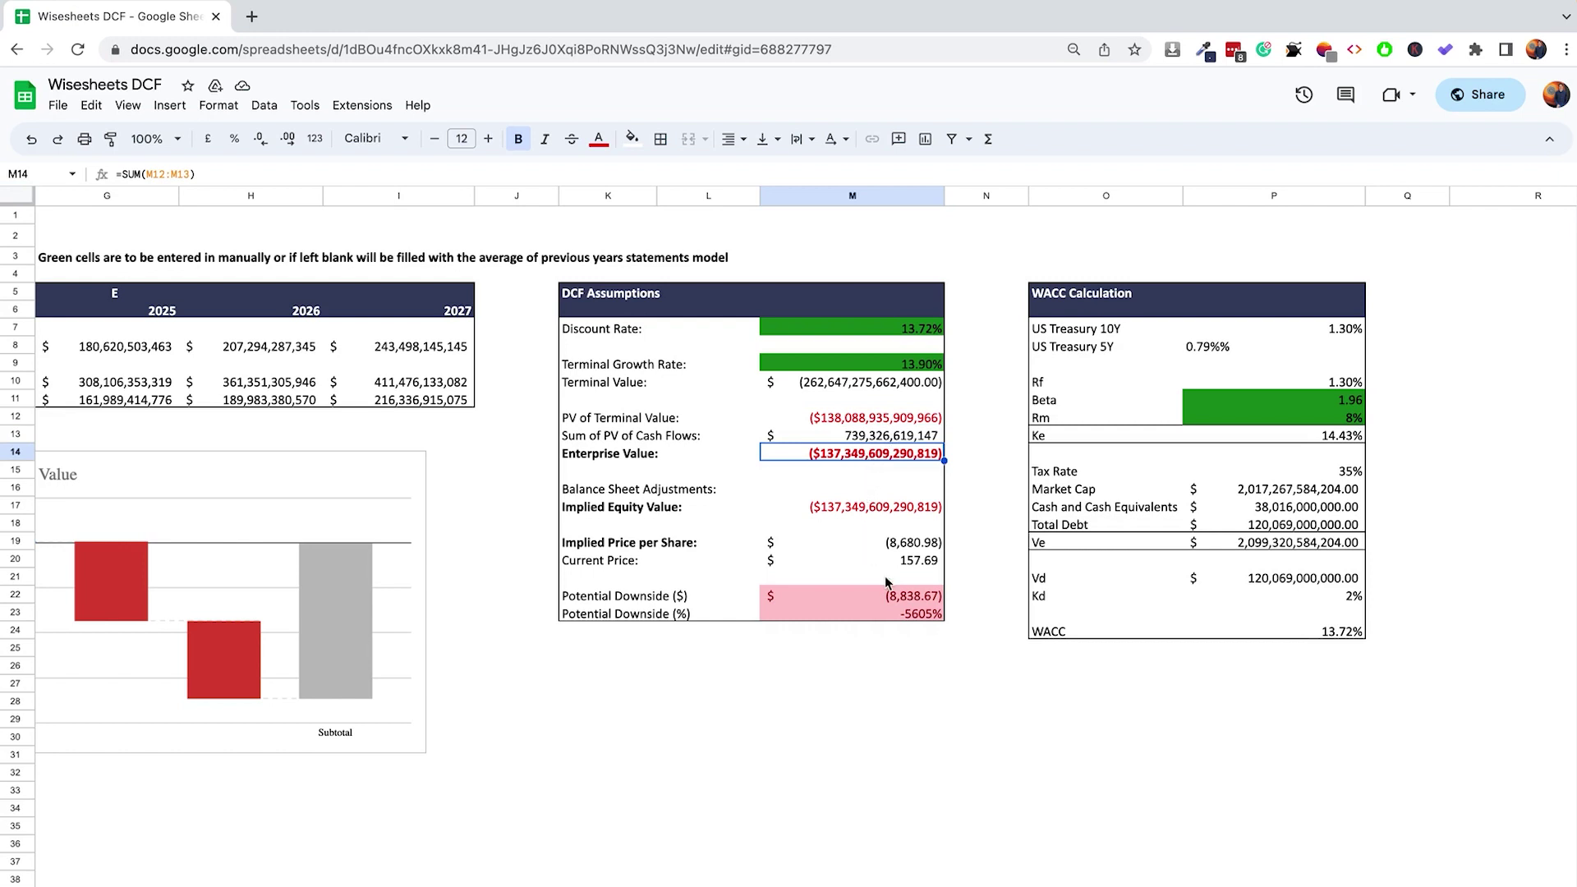
left_click(902, 597)
left_click(910, 614)
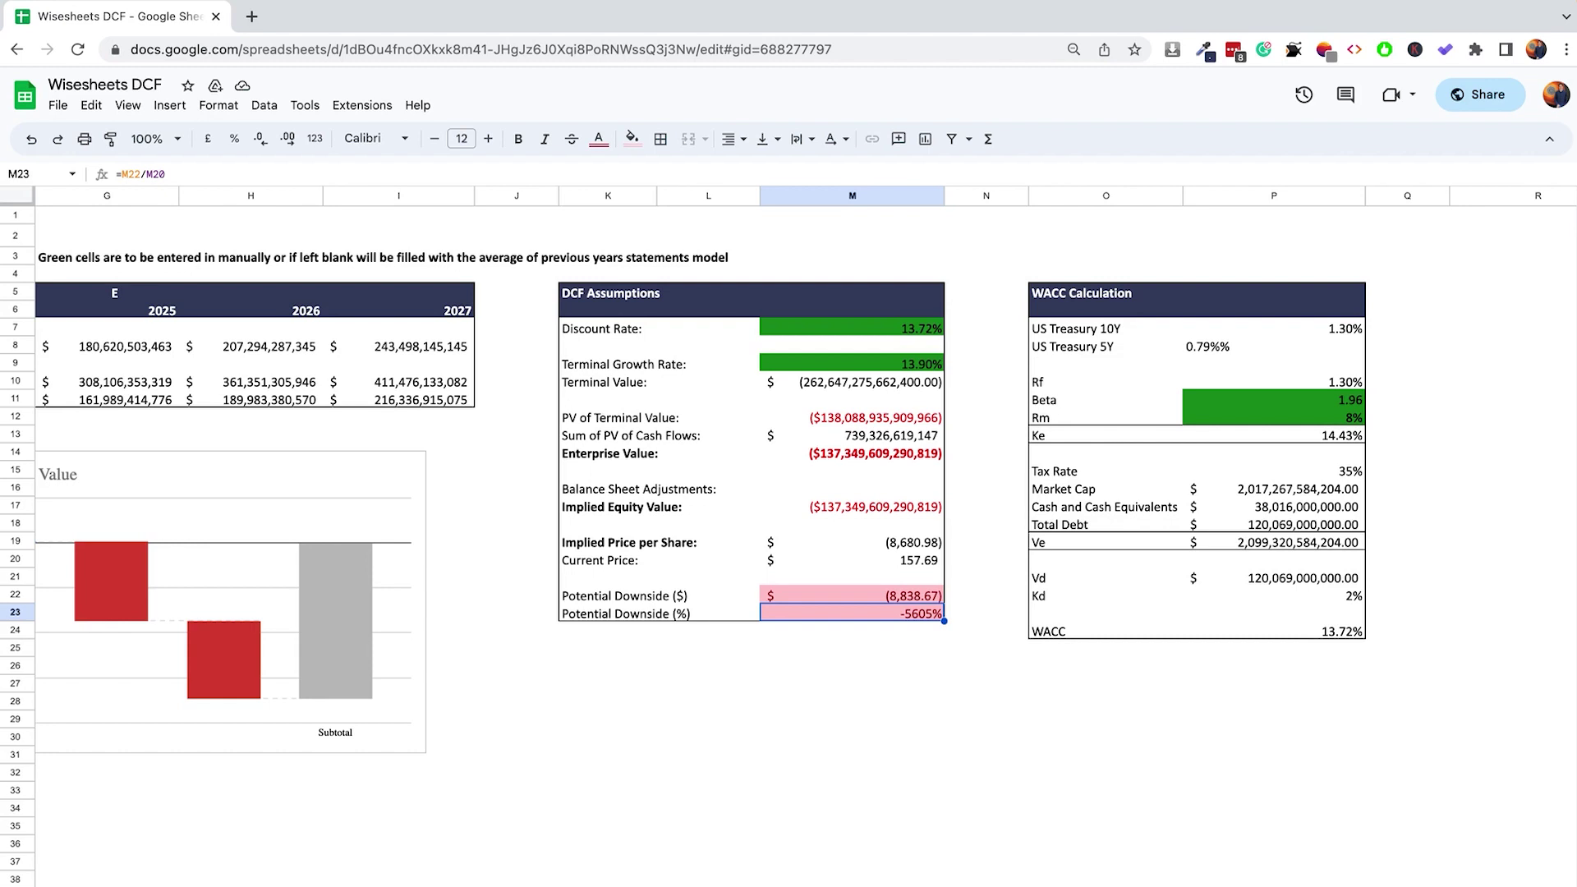
Set the Discount Rate in M7 to 5%, then return to the Cash Flow Projections table
left_click(904, 331)
type("5%")
key("Return")
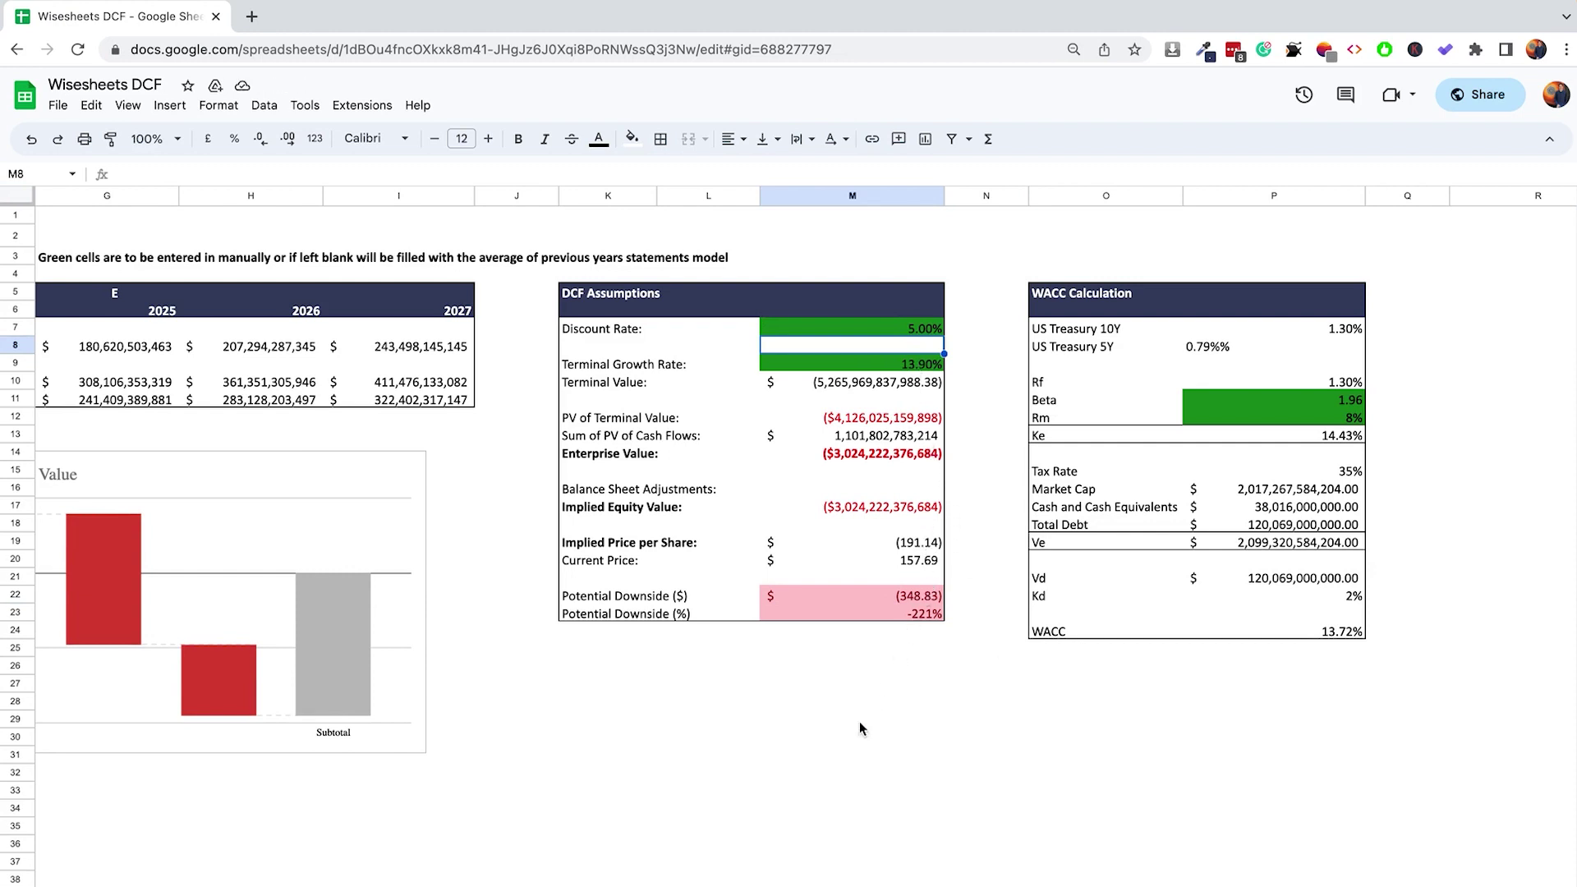
scroll(781, 517, "left", 10)
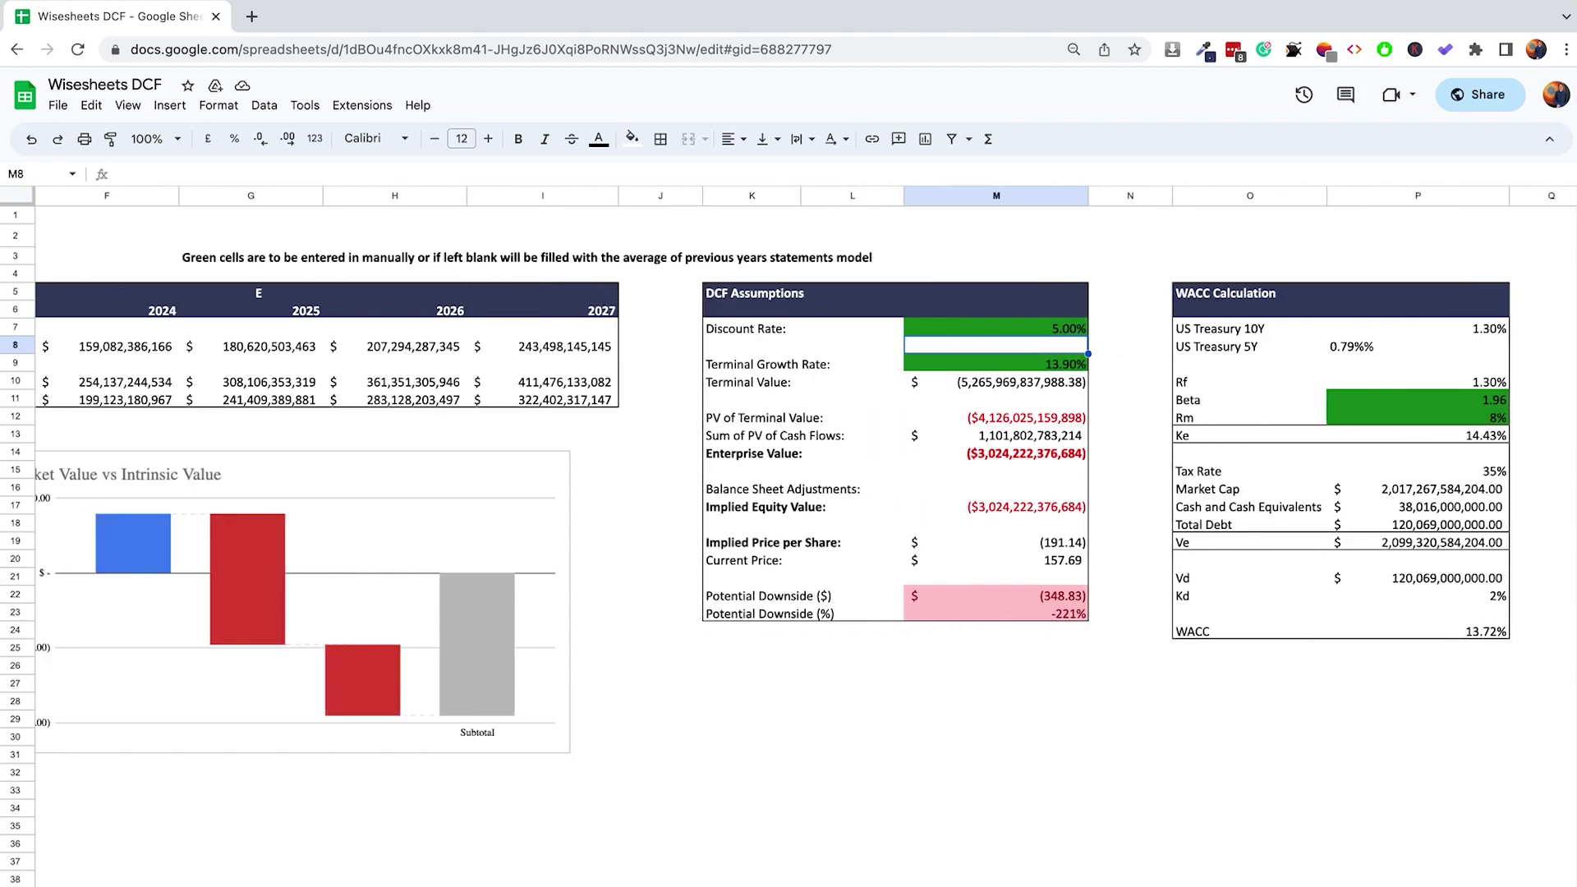
left_click(203, 297)
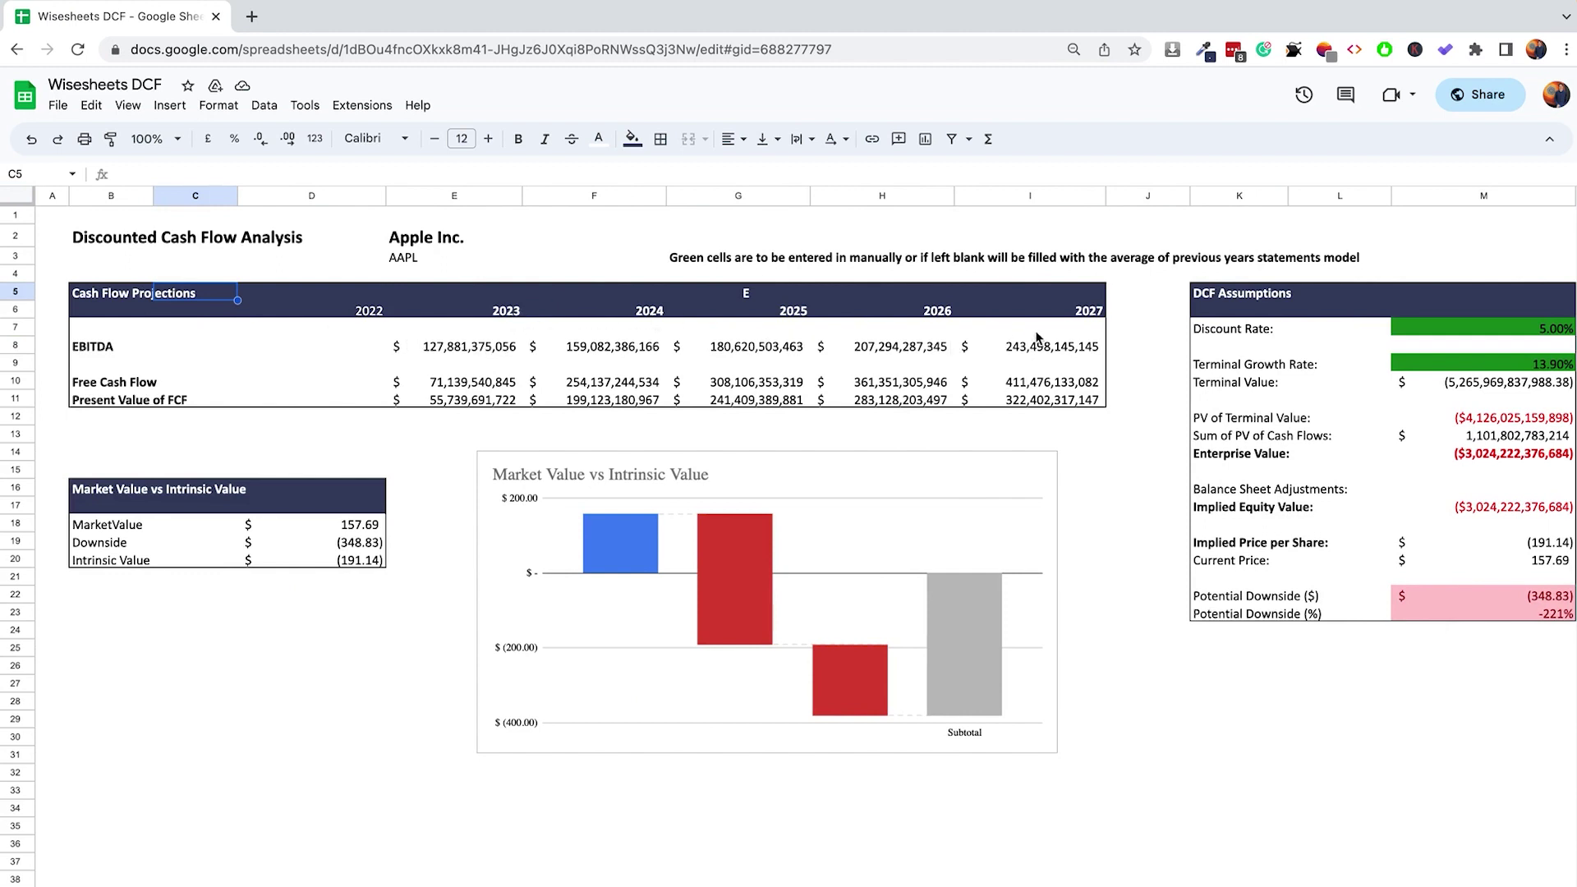
left_click_drag(460, 350, 1060, 349)
left_click(622, 347)
left_click(784, 351)
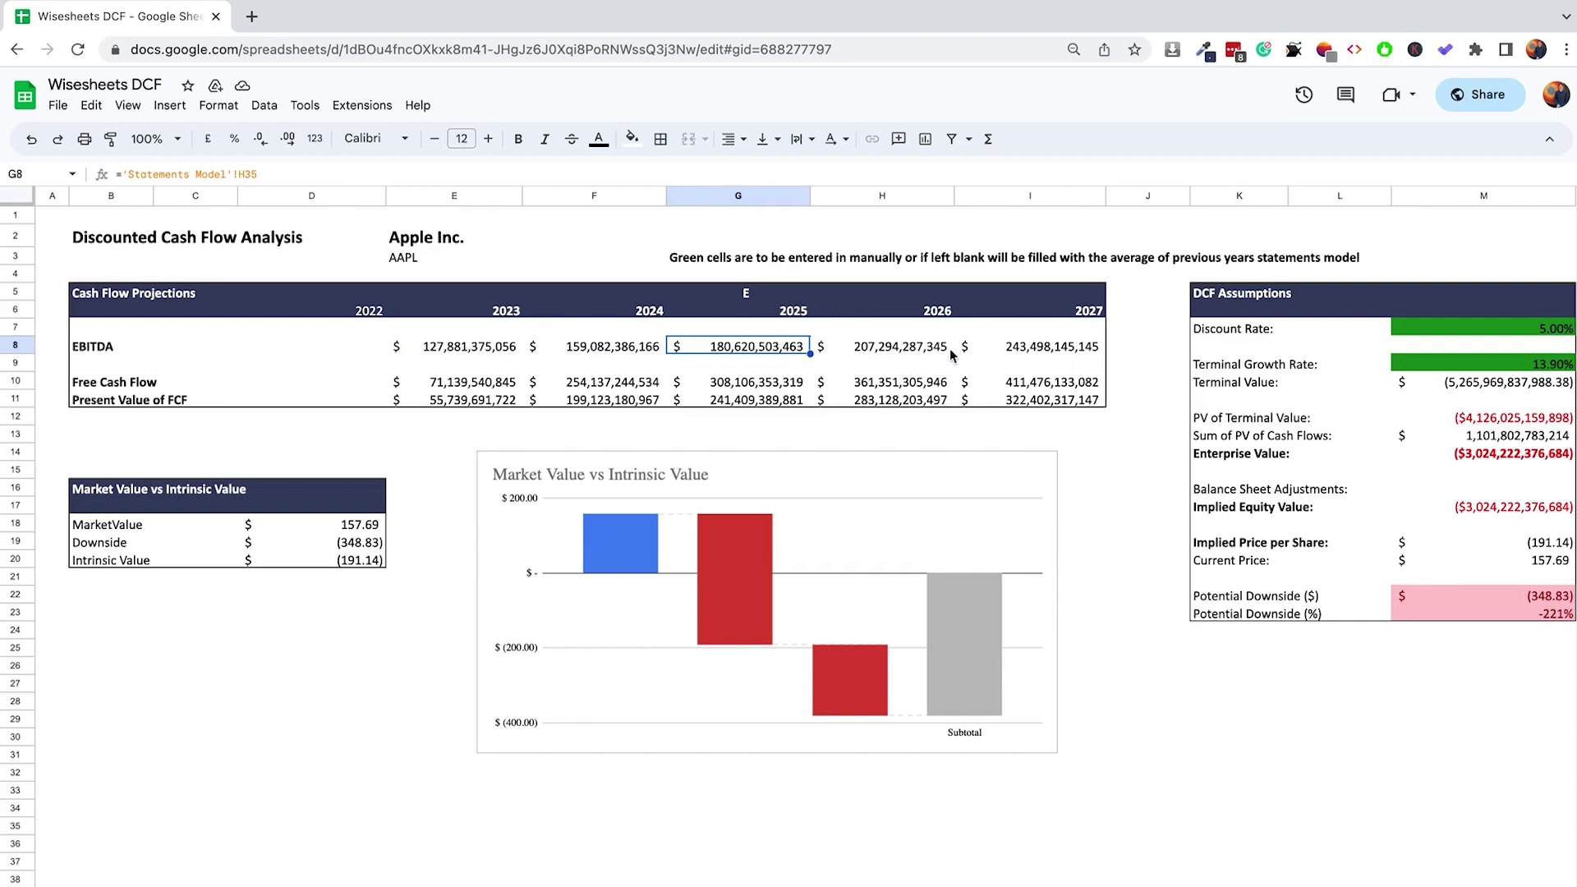
left_click(920, 357)
left_click(1078, 353)
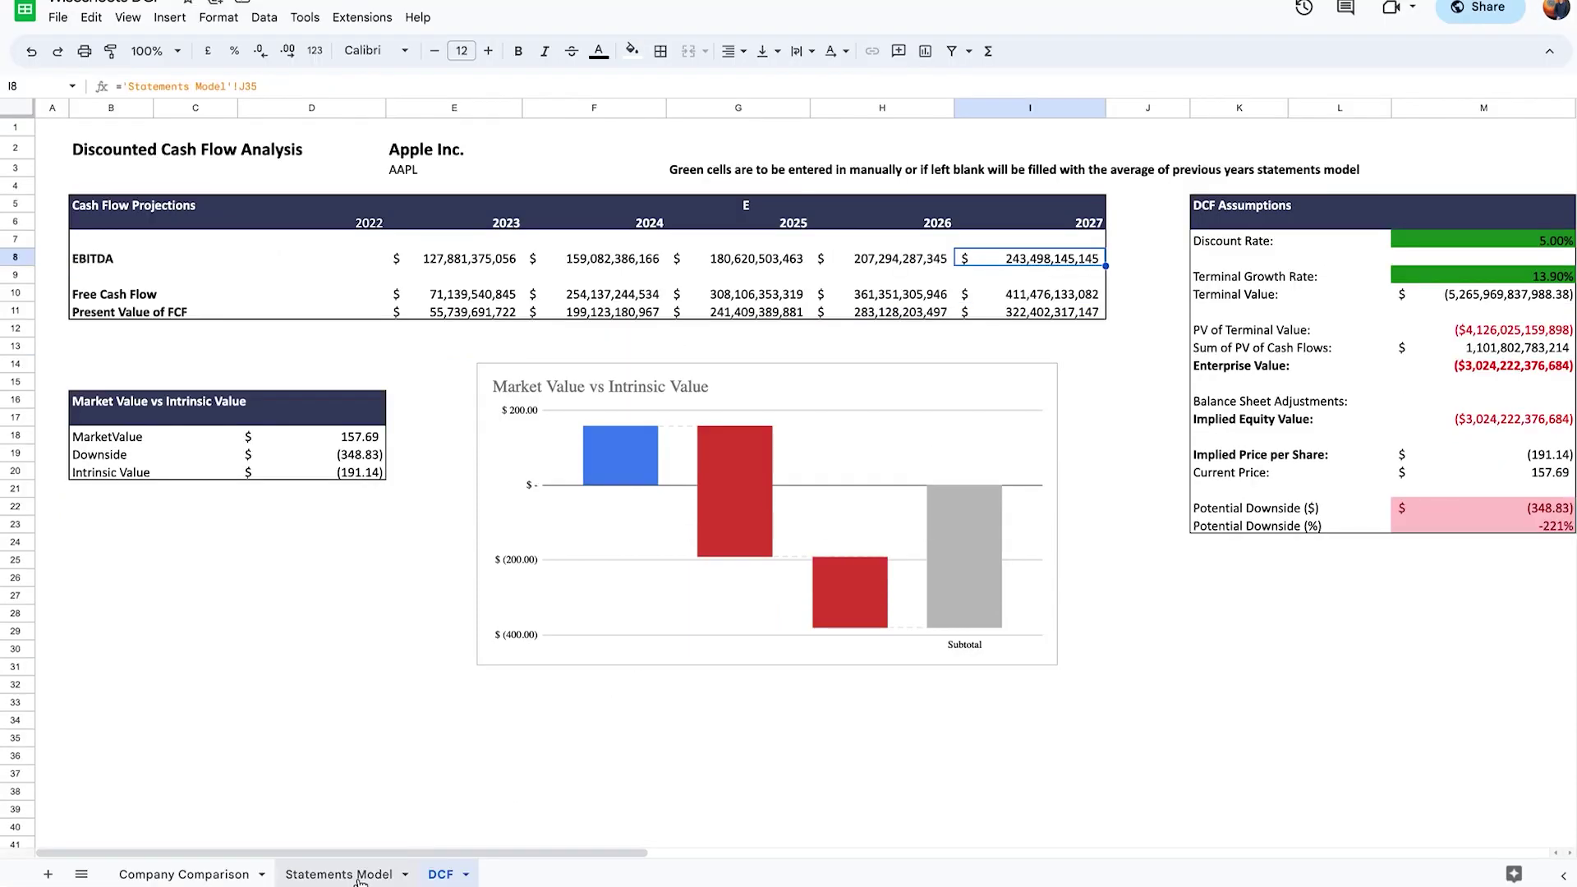
left_click(340, 874)
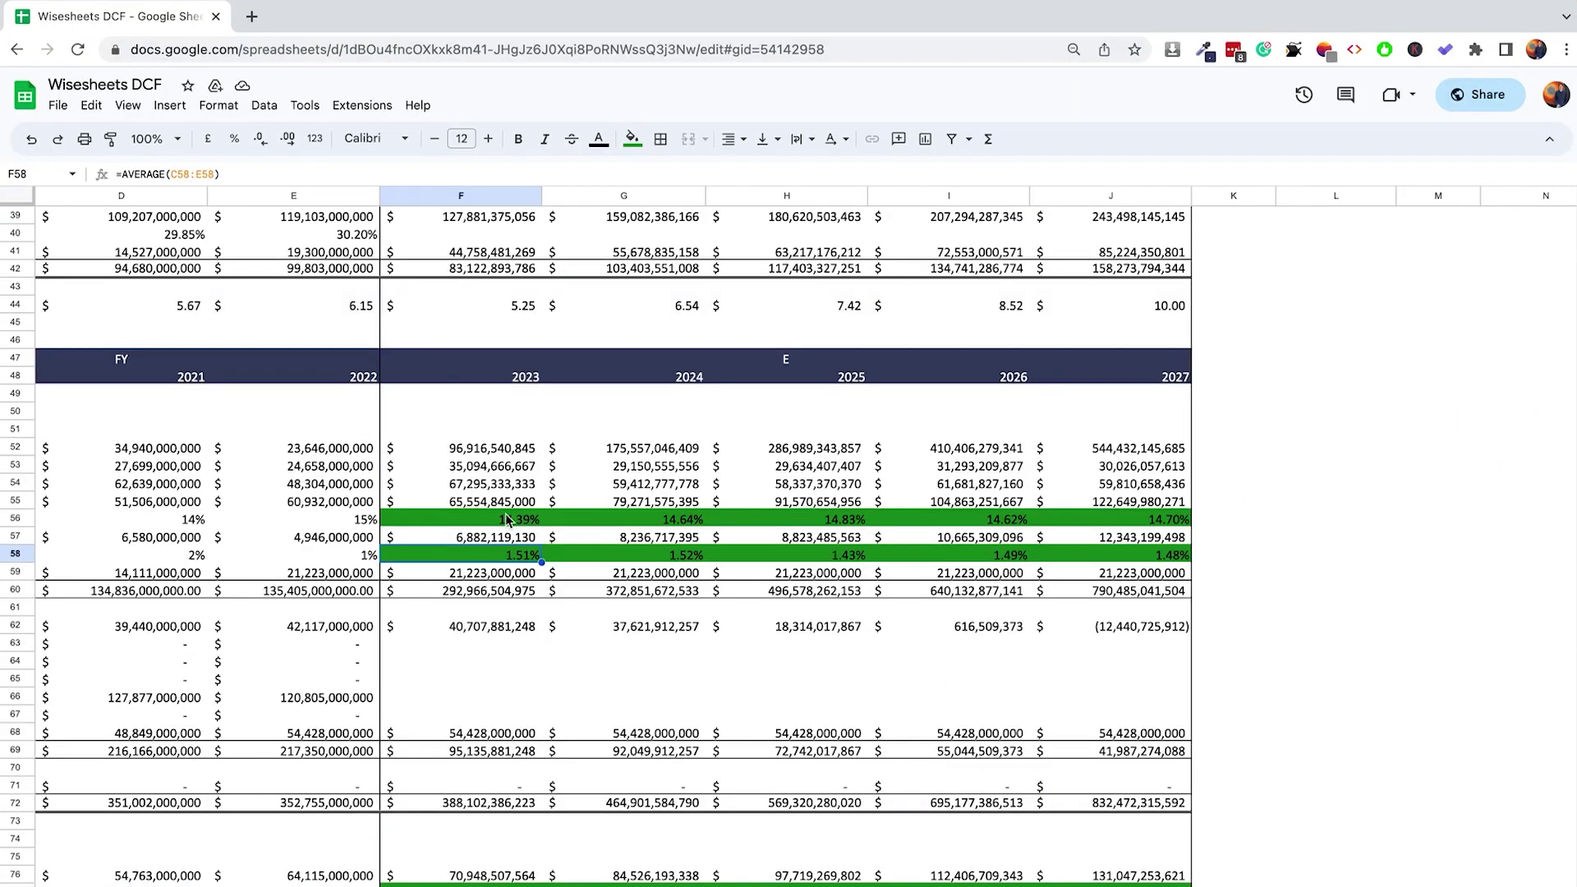
left_click_drag(509, 429, 932, 604)
key("ctrl+shift+Page_Up")
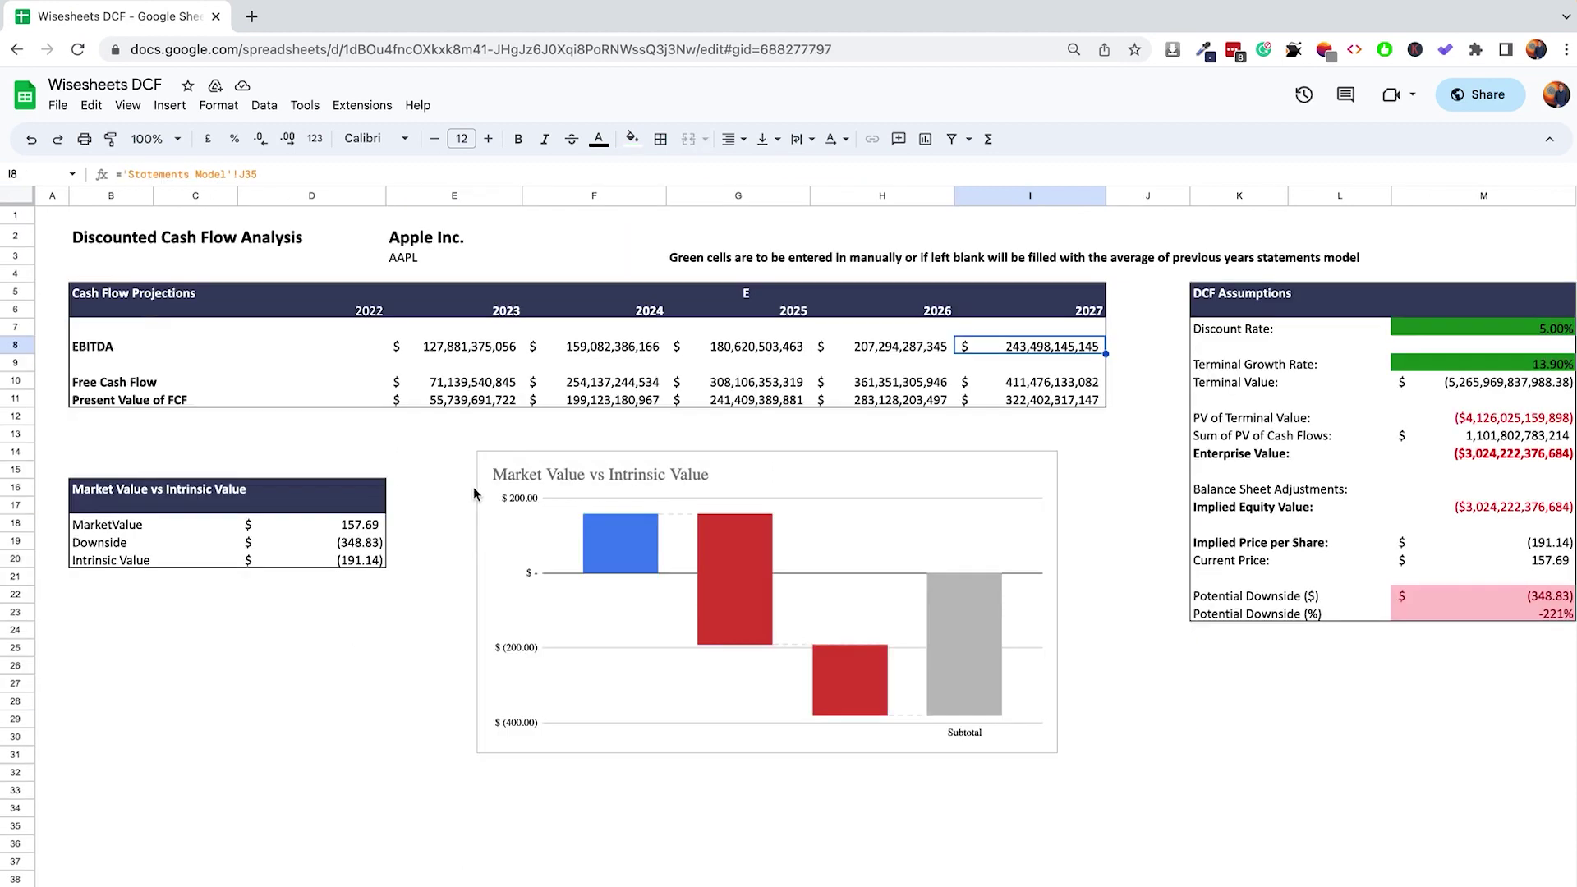
left_click(380, 527)
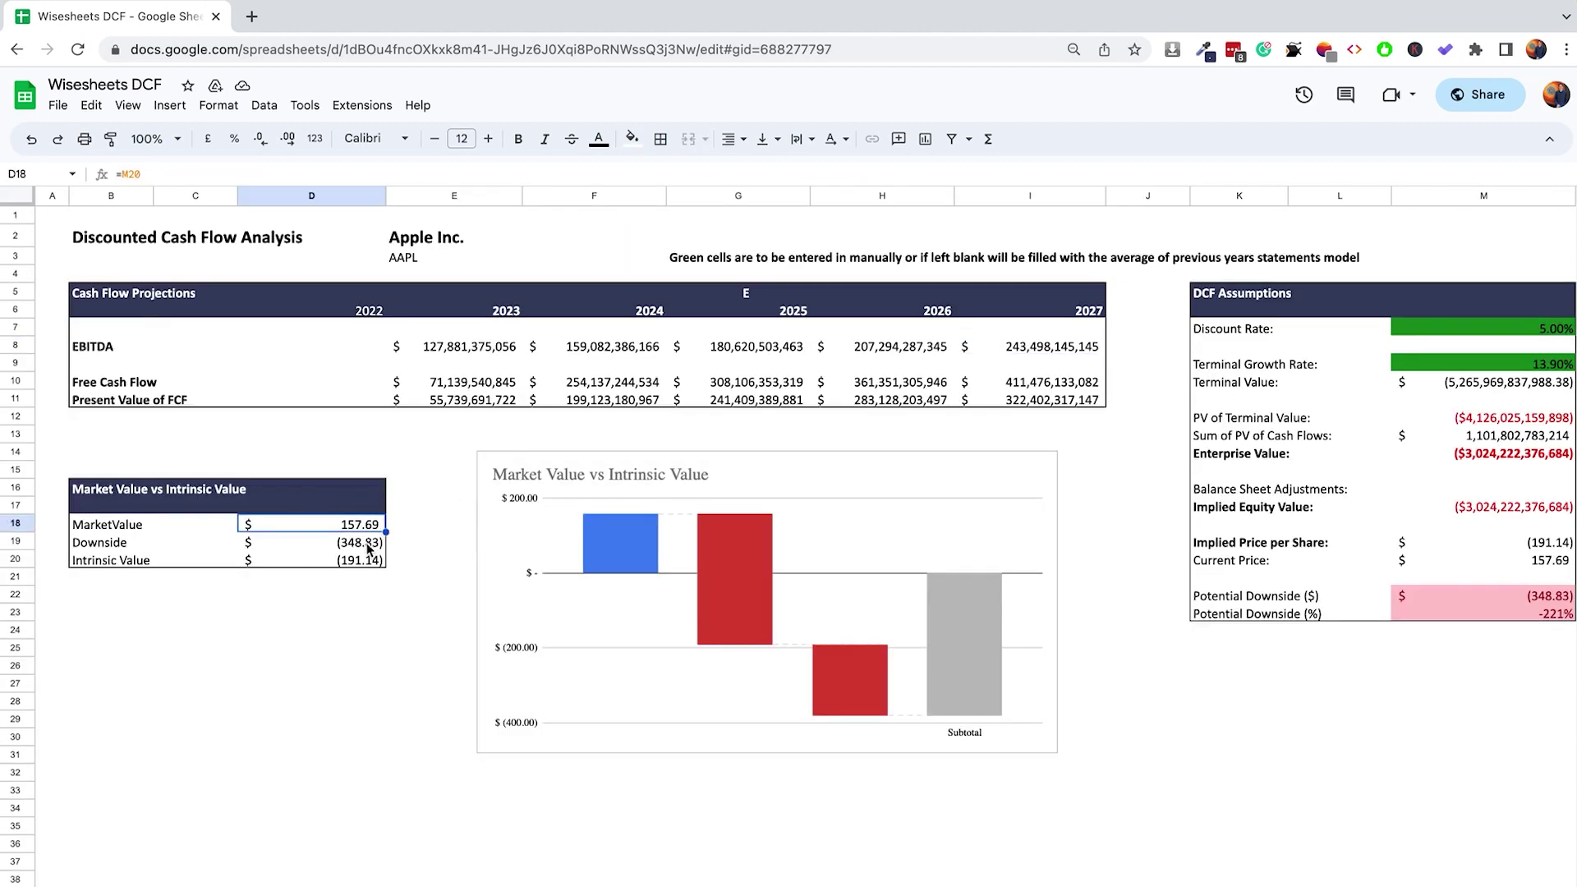
left_click(366, 551)
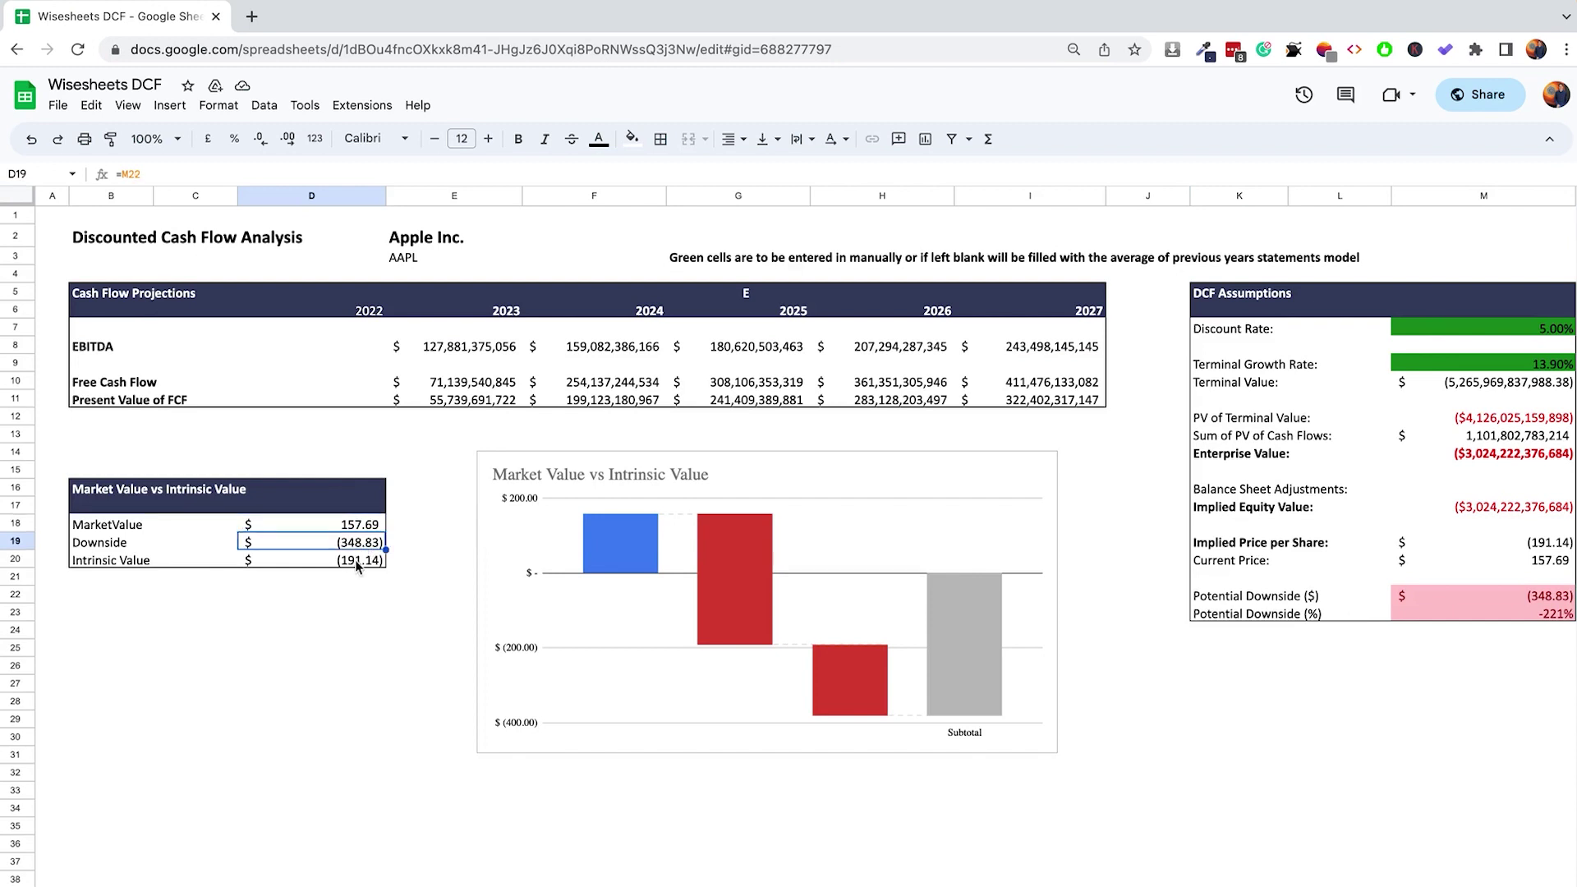
left_click(361, 562)
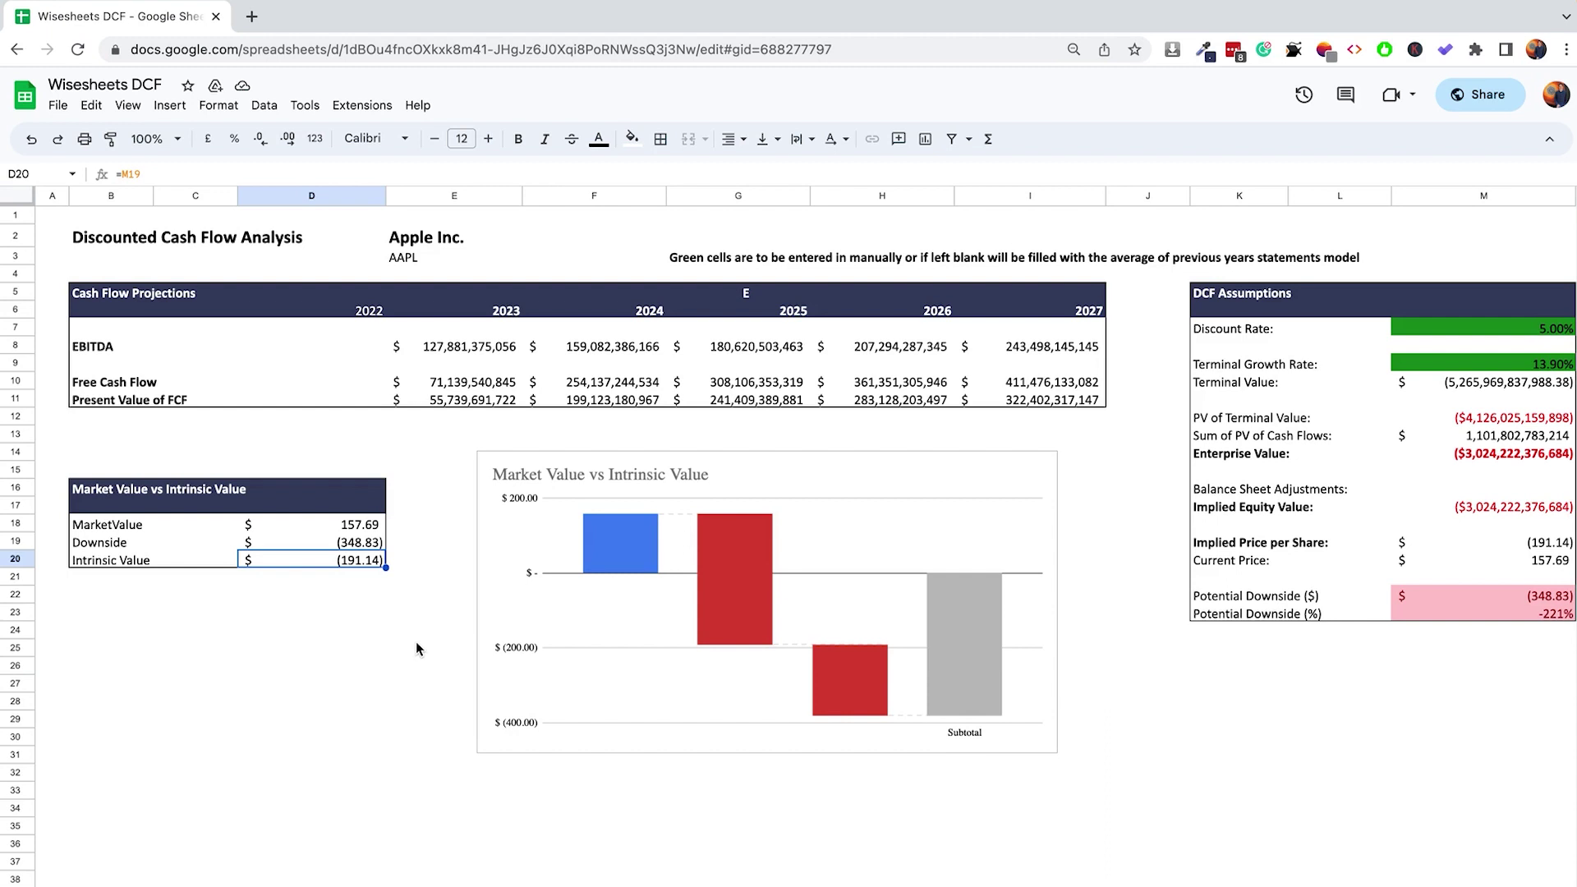
left_click(346, 525)
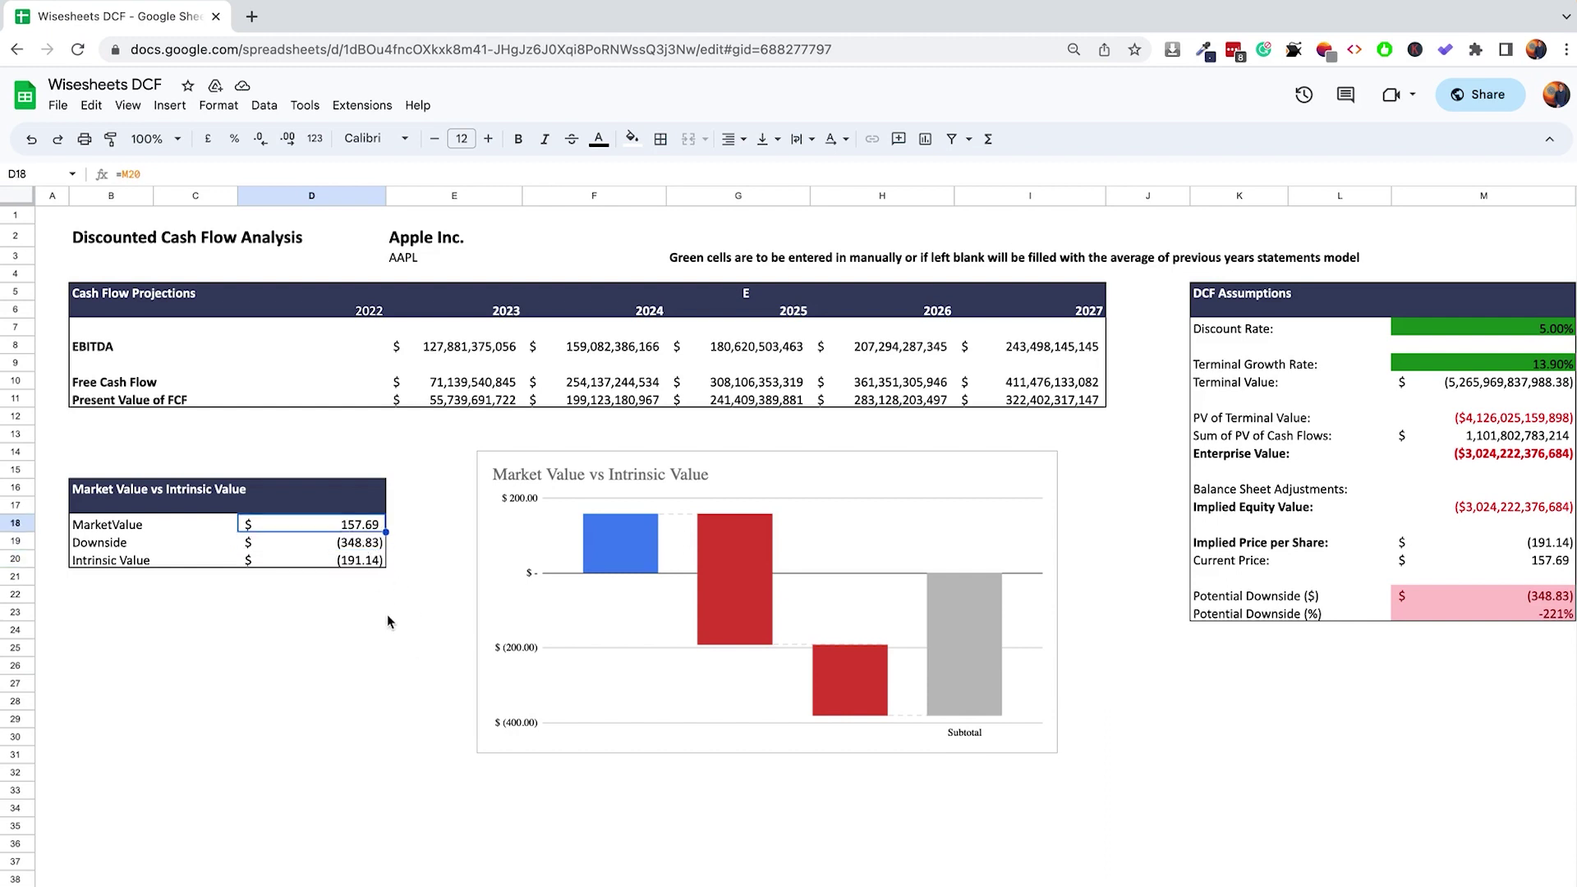